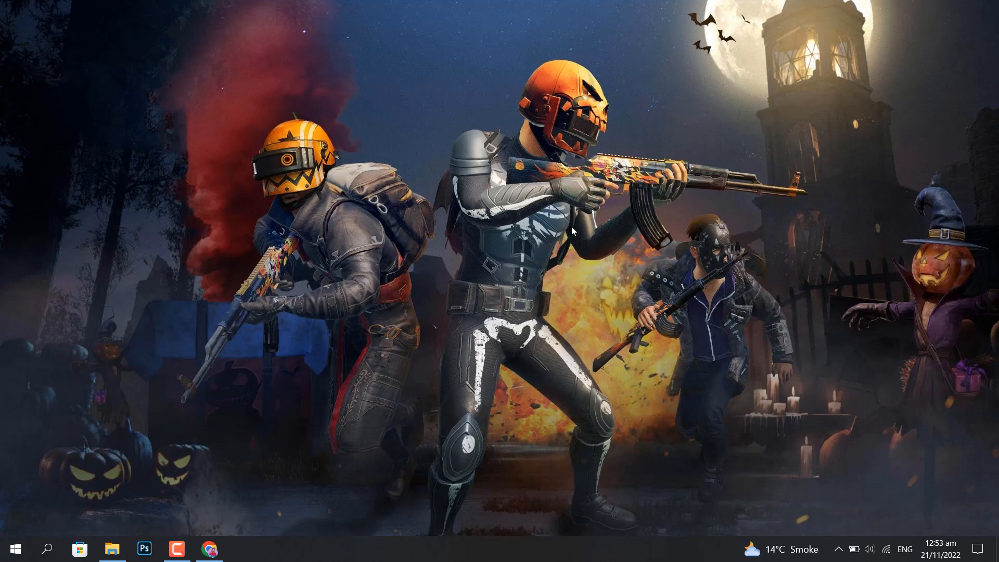
# Step: Switch to Chrome, open the live jobzrr.com site in a new tab from its WordPress dashboard, and look through the homepage
pyautogui.click(209, 549)
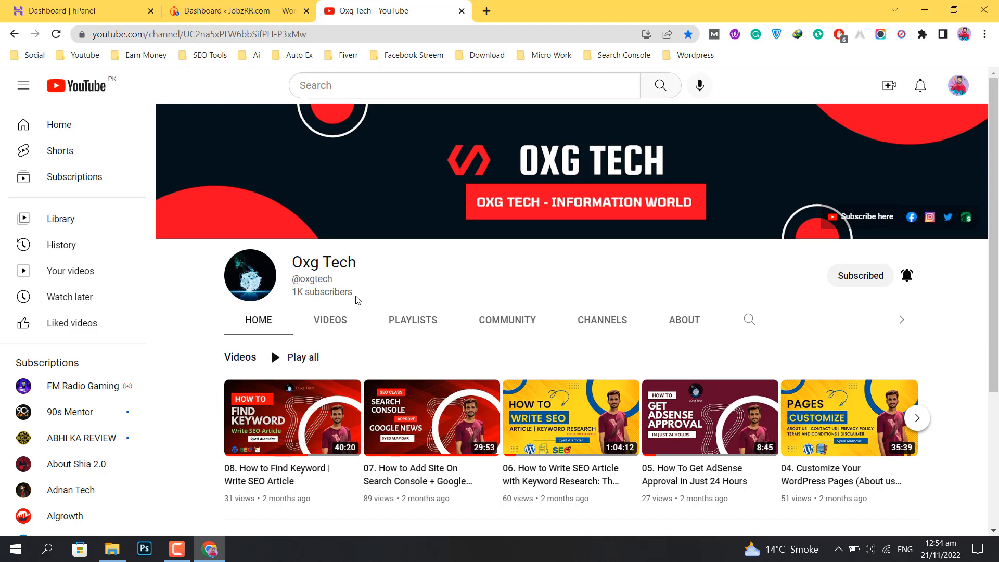
pyautogui.click(240, 10)
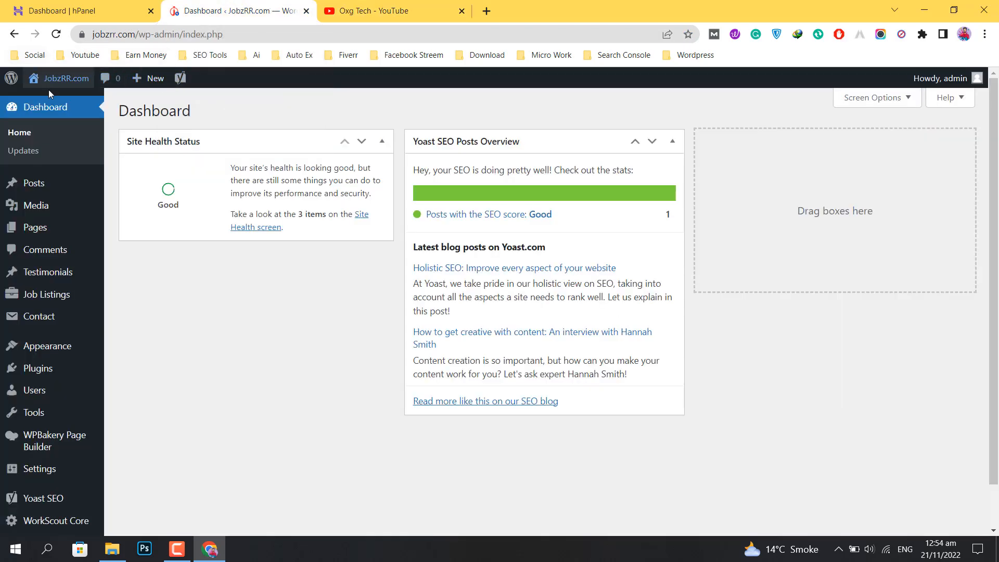
pyautogui.moveTo(57, 79)
pyautogui.rightClick(67, 108)
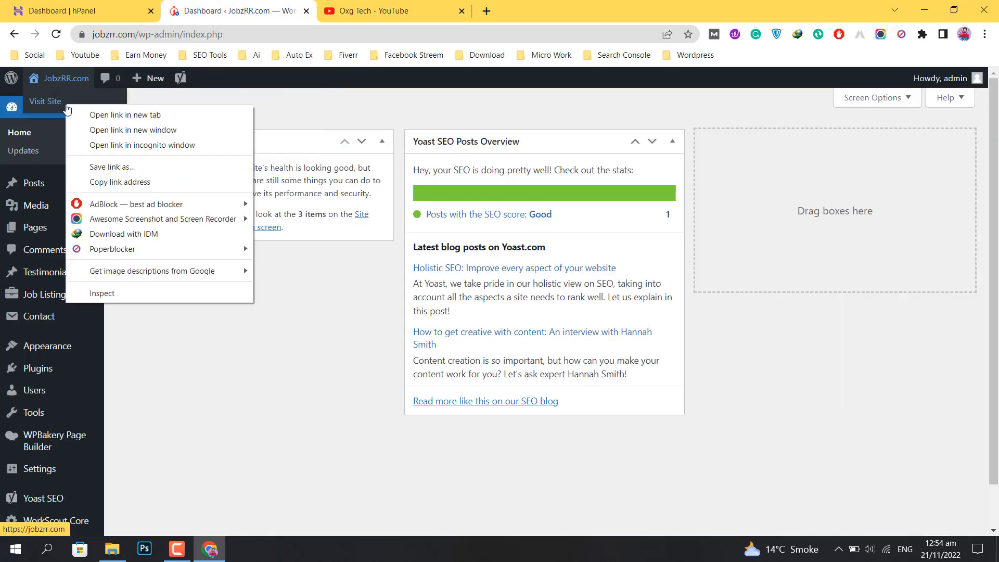
pyautogui.click(114, 116)
pyautogui.click(353, 4)
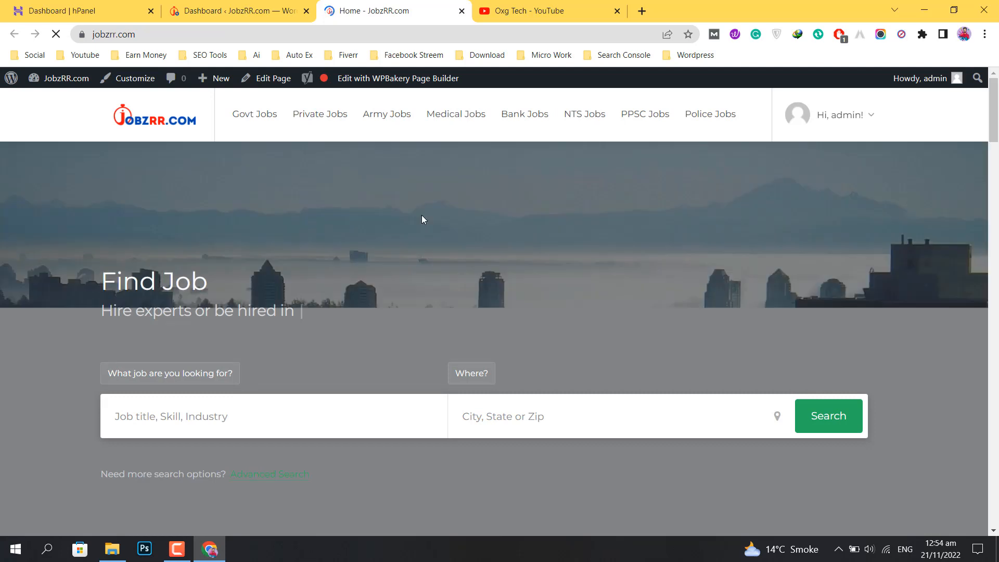
pyautogui.scroll(-1, 421, 214)
pyautogui.scroll(-8, 421, 215)
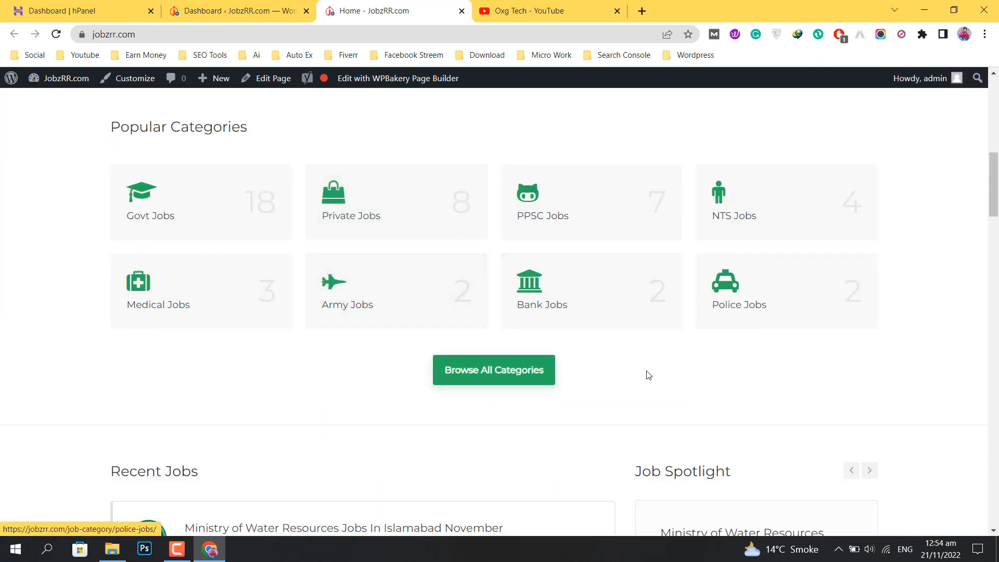
pyautogui.moveTo(992, 205); pyautogui.dragTo(988, 152)
pyautogui.click(537, 41)
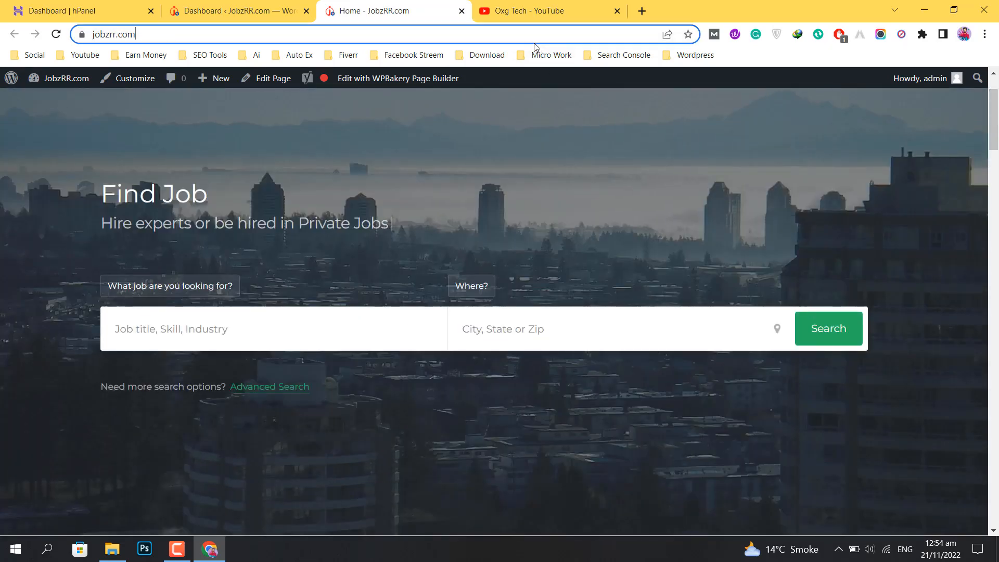
# Step: Replace the YouTube tab with a new one and open PageSpeed Insights through a Google search for "Page Speed"
pyautogui.click(641, 9)
pyautogui.click(616, 11)
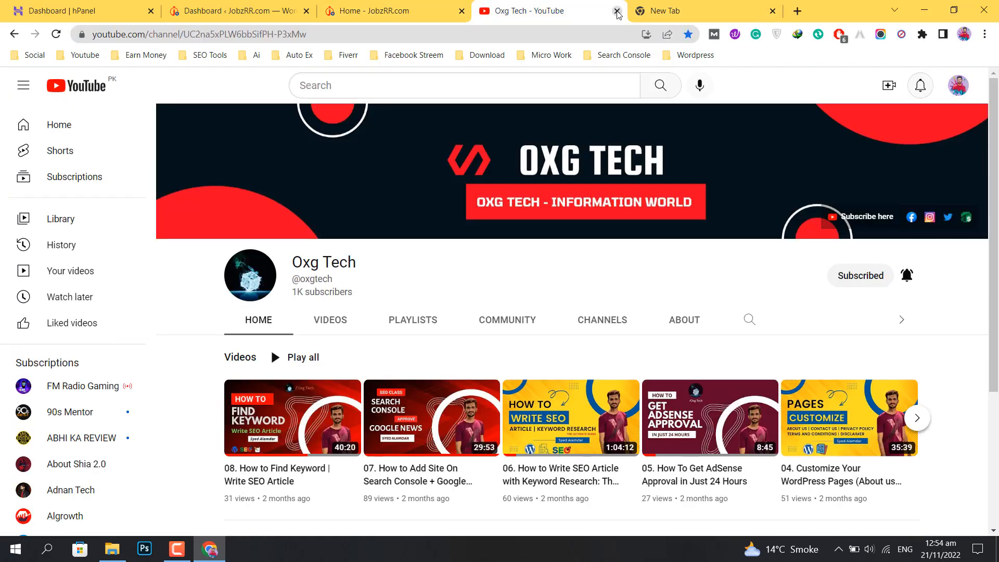
pyautogui.click(616, 11)
pyautogui.write('google.com')
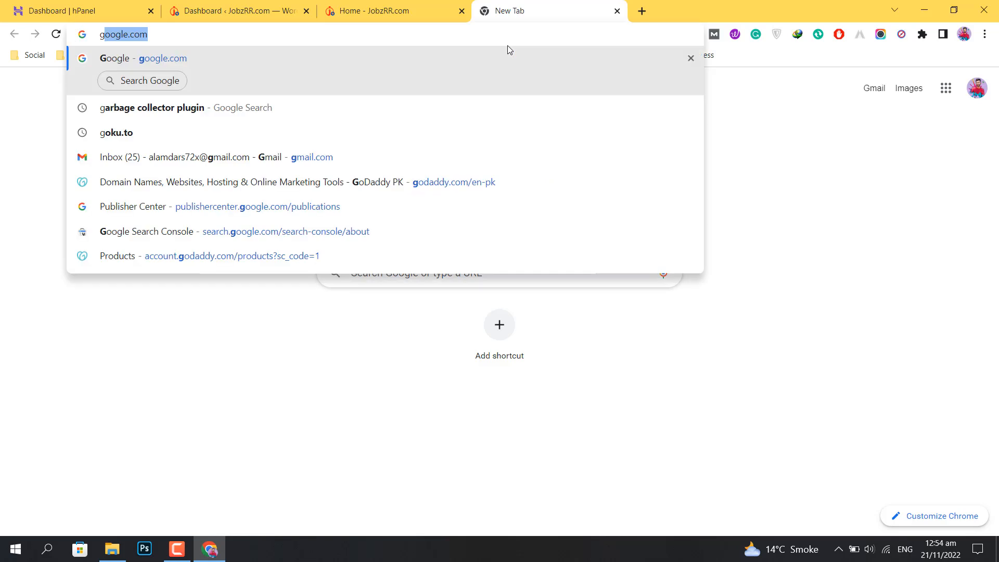
pyautogui.press('Return')
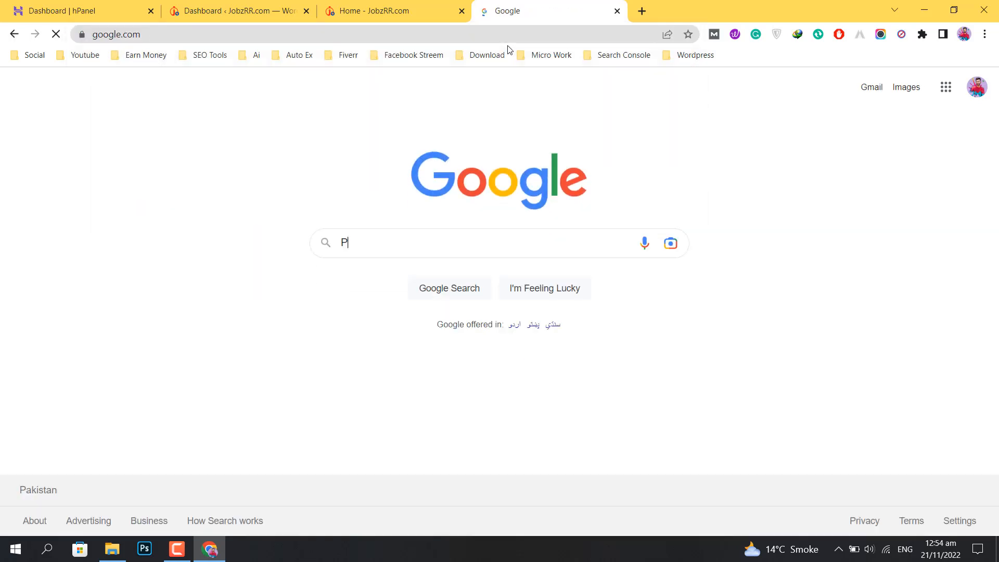
pyautogui.write('Page Speed')
pyautogui.press('Return')
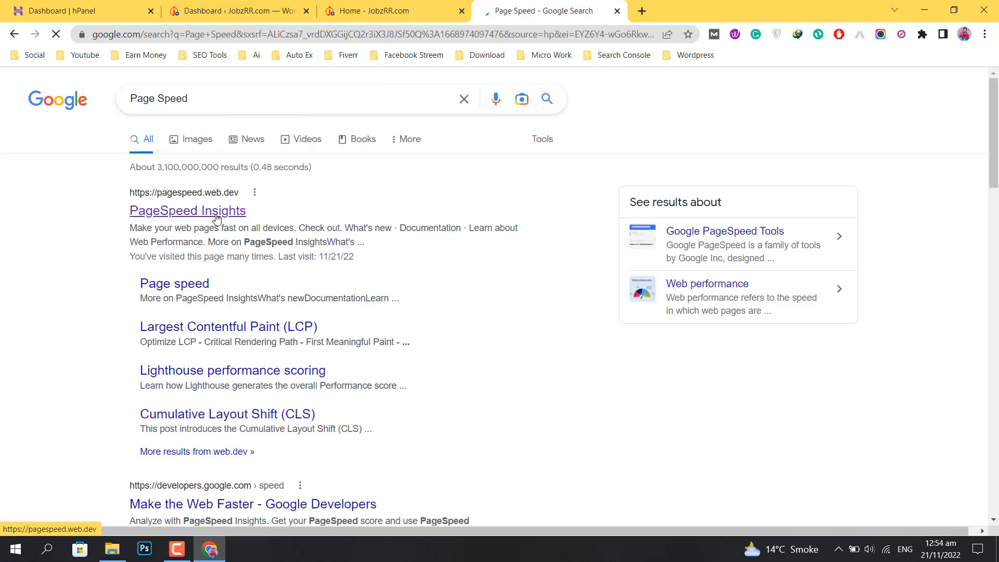
pyautogui.click(194, 219)
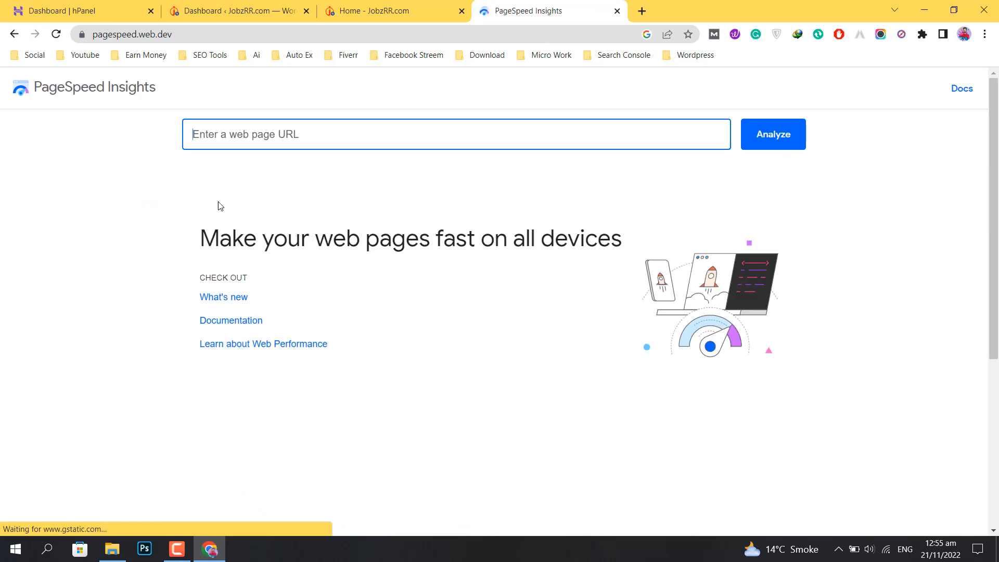
pyautogui.click(282, 129)
pyautogui.write('https://jobzrr.com/')
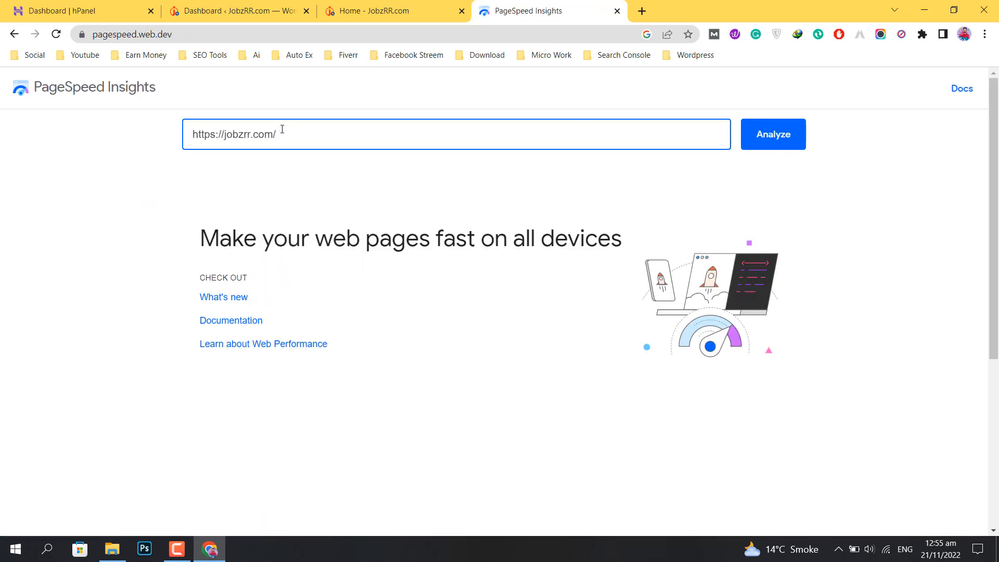
pyautogui.click(785, 144)
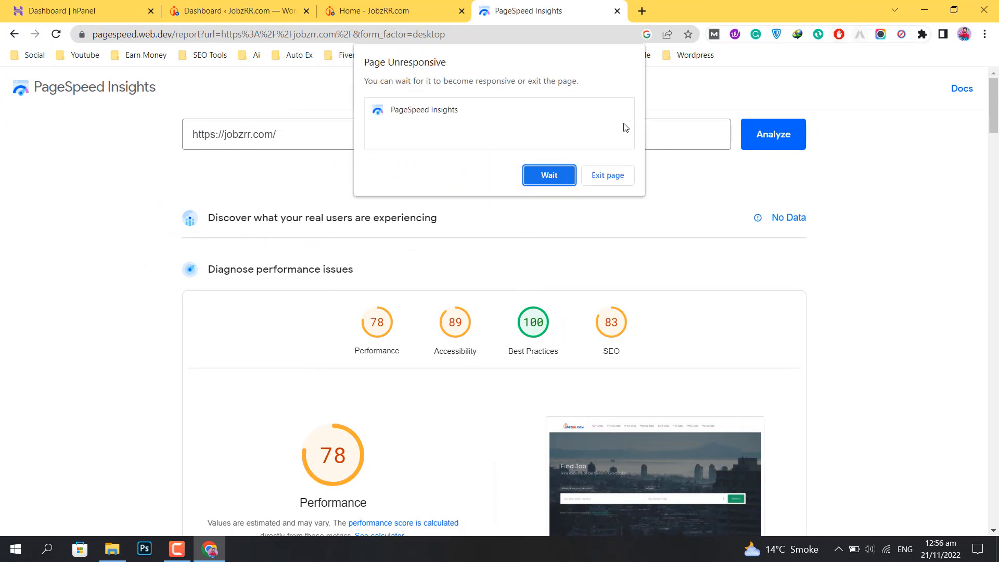
pyautogui.click(555, 176)
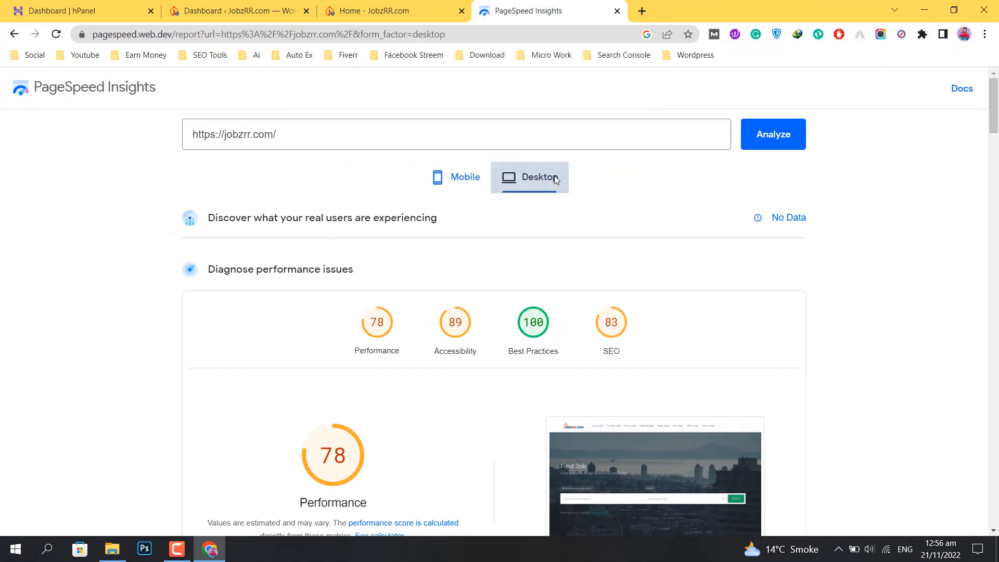
# Step: Examine the mobile report for jobzrr.com: the performance score, metrics, opportunities and diagnostics
pyautogui.click(448, 177)
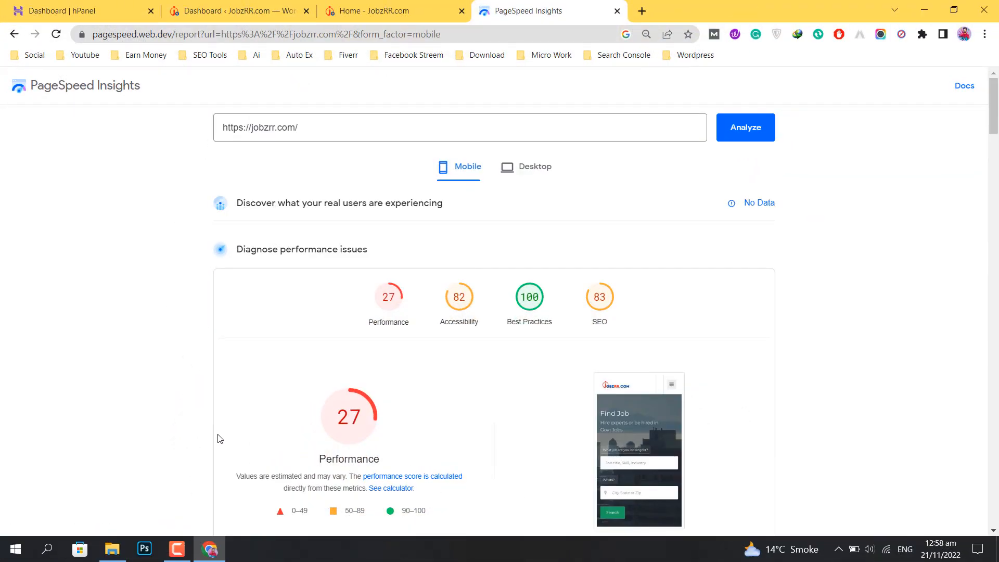
pyautogui.scroll(-1, 219, 439)
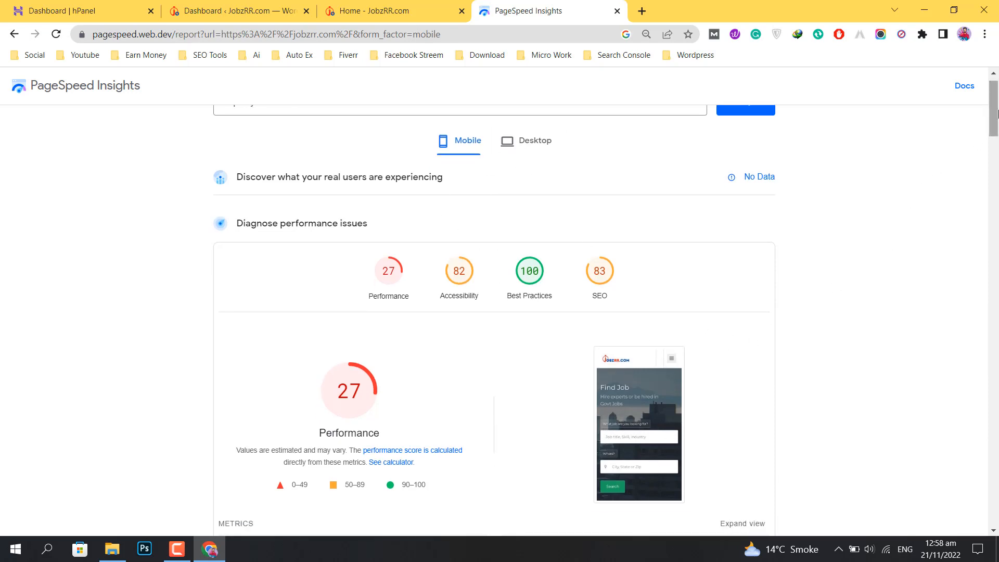
pyautogui.moveTo(994, 115); pyautogui.dragTo(996, 148)
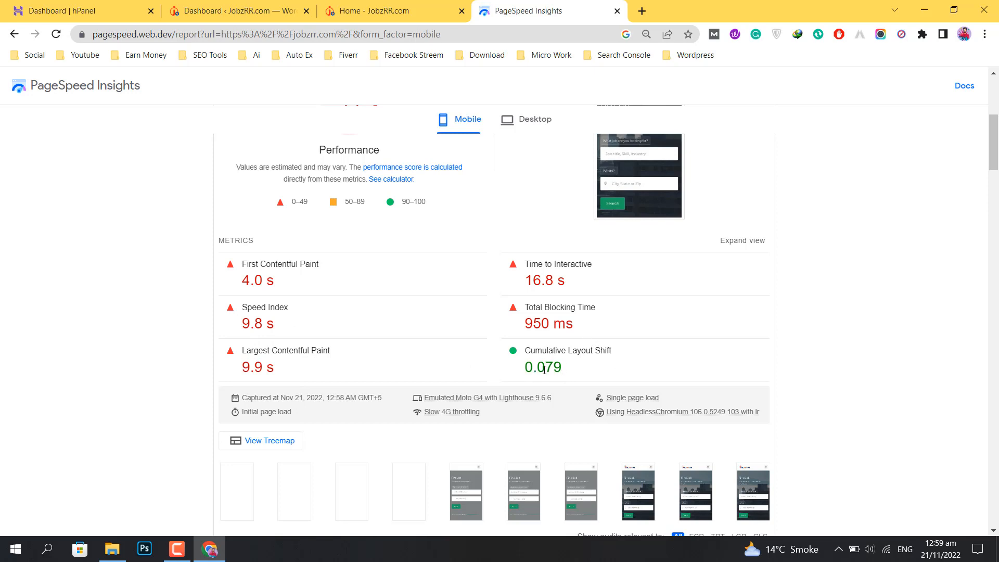
pyautogui.moveTo(996, 132); pyautogui.dragTo(997, 170)
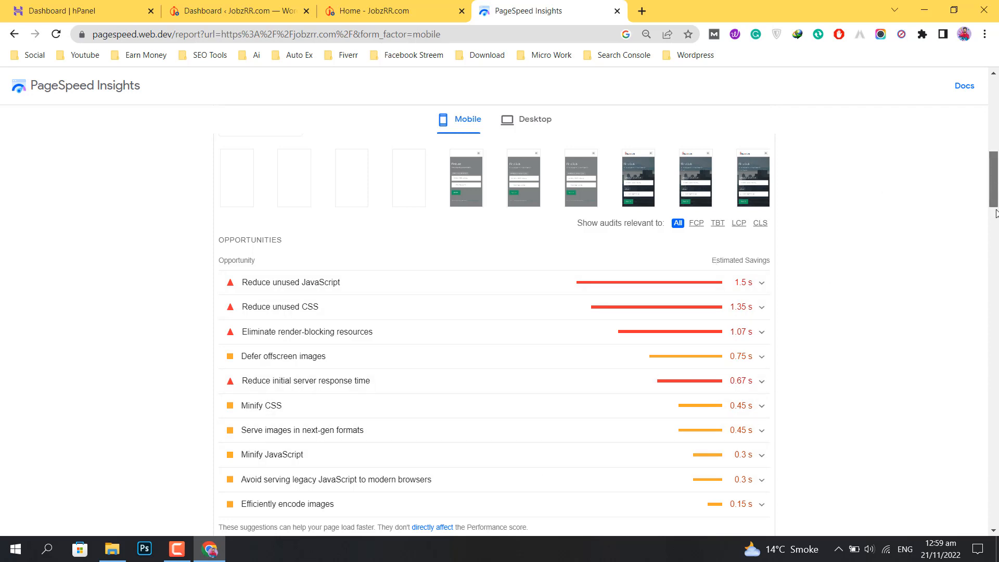
pyautogui.moveTo(993, 179); pyautogui.dragTo(994, 235)
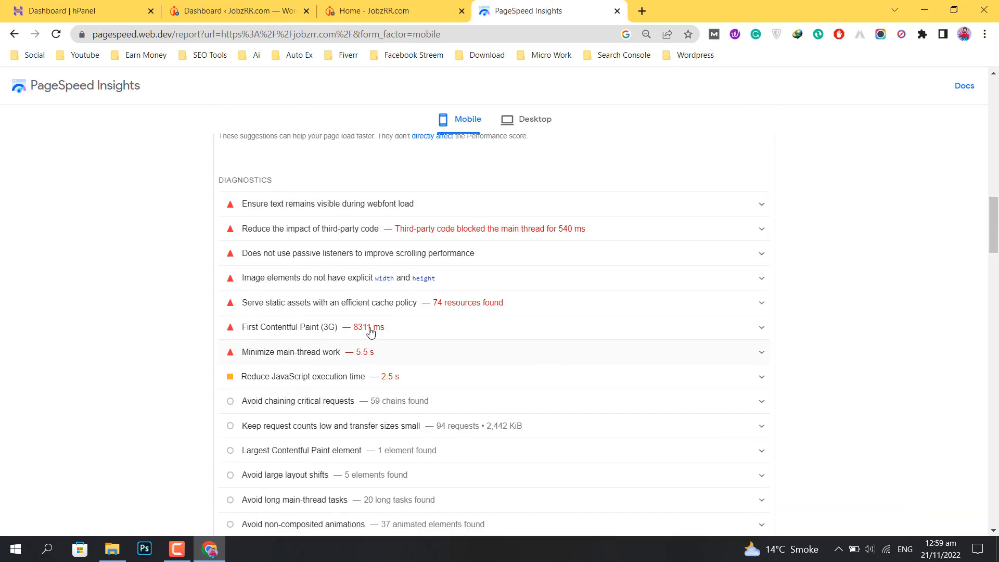
pyautogui.moveTo(993, 225); pyautogui.dragTo(993, 106)
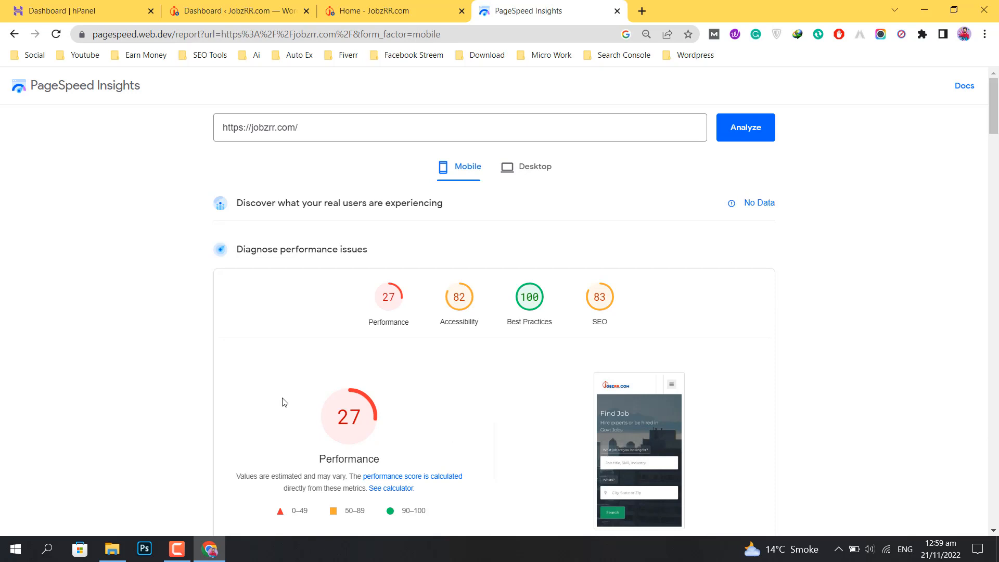
pyautogui.scroll(-1, 284, 402)
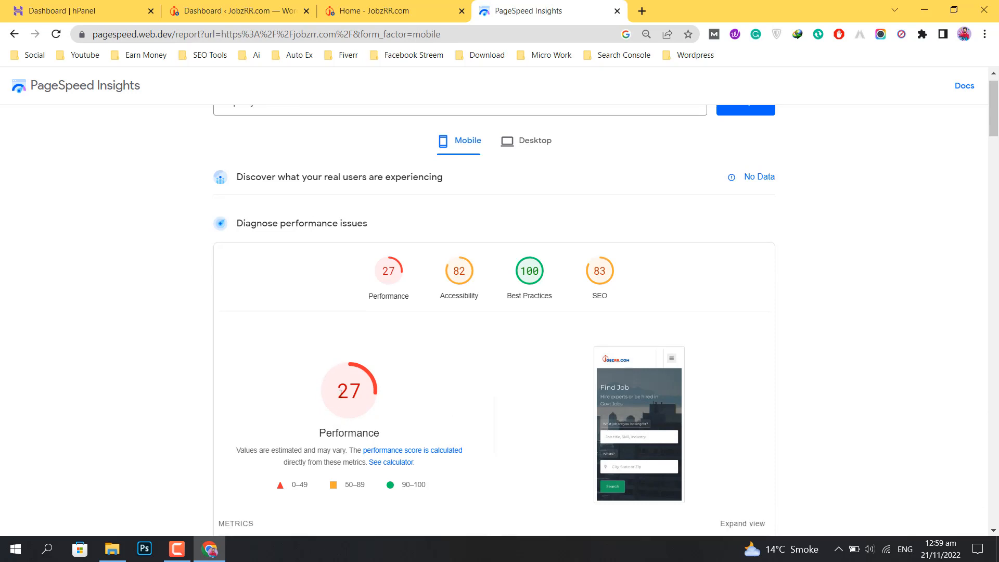
# Step: Review the desktop report's performance score, opportunities and diagnostics for the same site
pyautogui.click(519, 147)
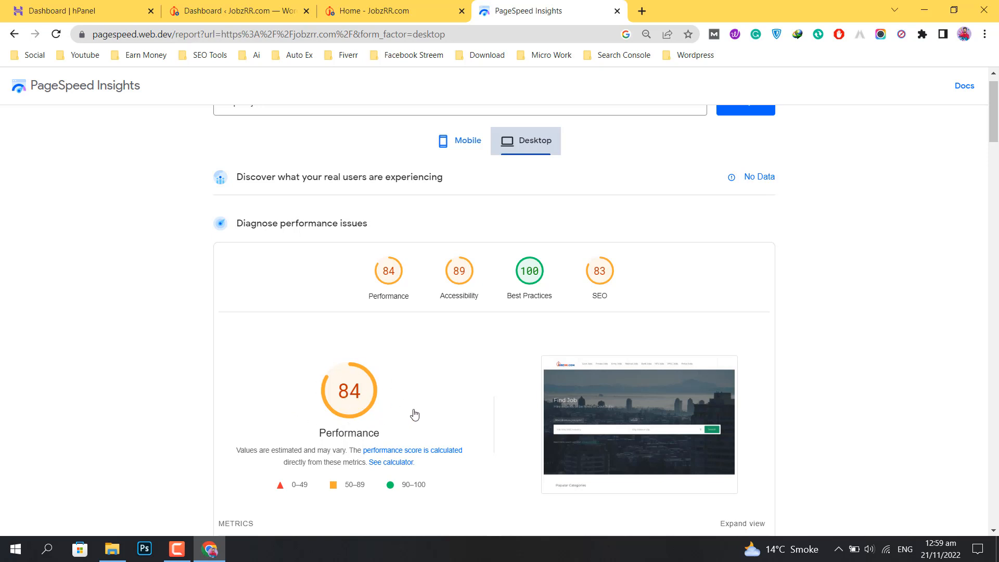
pyautogui.moveTo(991, 115); pyautogui.dragTo(991, 198)
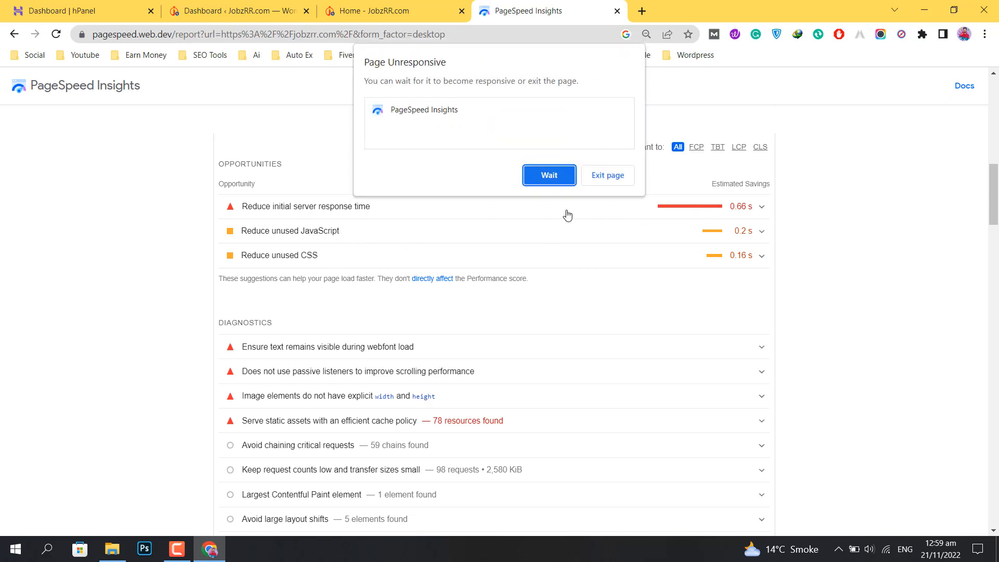
pyautogui.click(567, 175)
pyautogui.moveTo(994, 207); pyautogui.dragTo(981, 123)
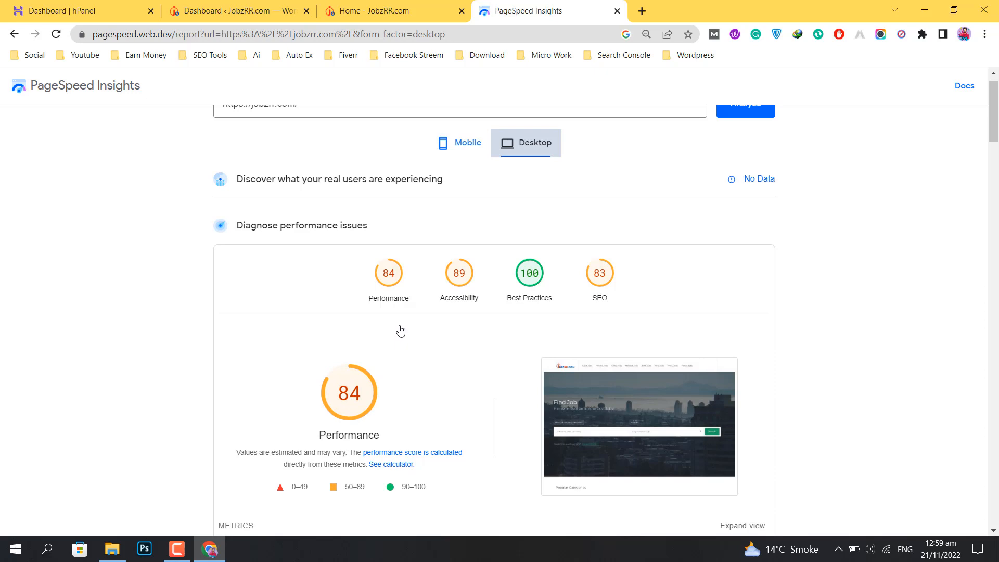
pyautogui.click(375, 11)
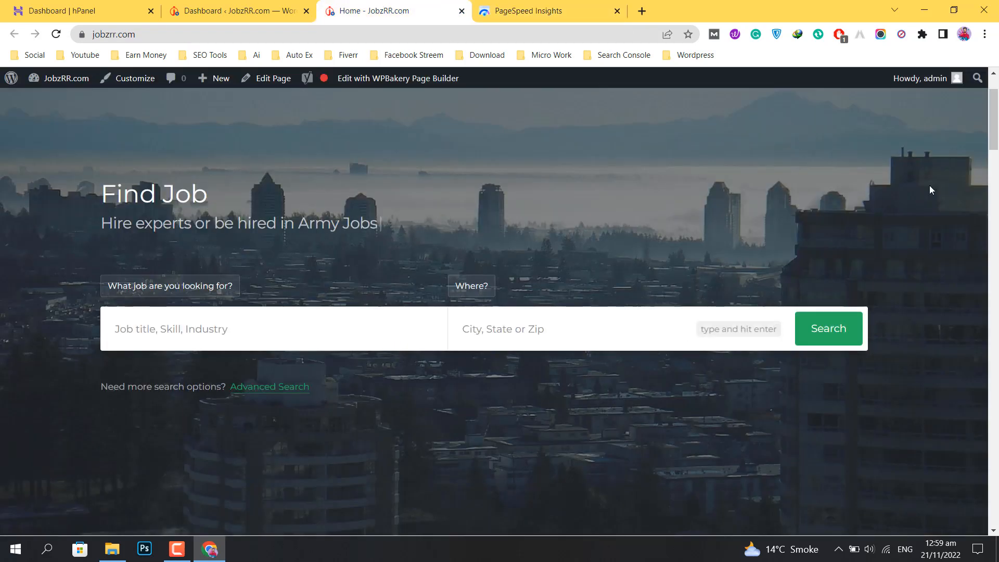
pyautogui.moveTo(994, 136); pyautogui.dragTo(993, 99)
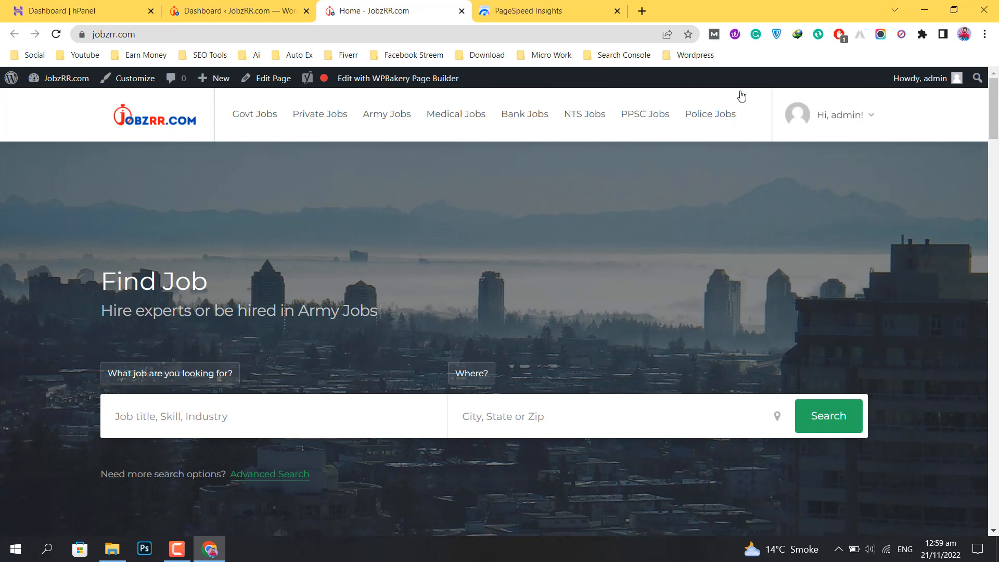
pyautogui.click(295, 7)
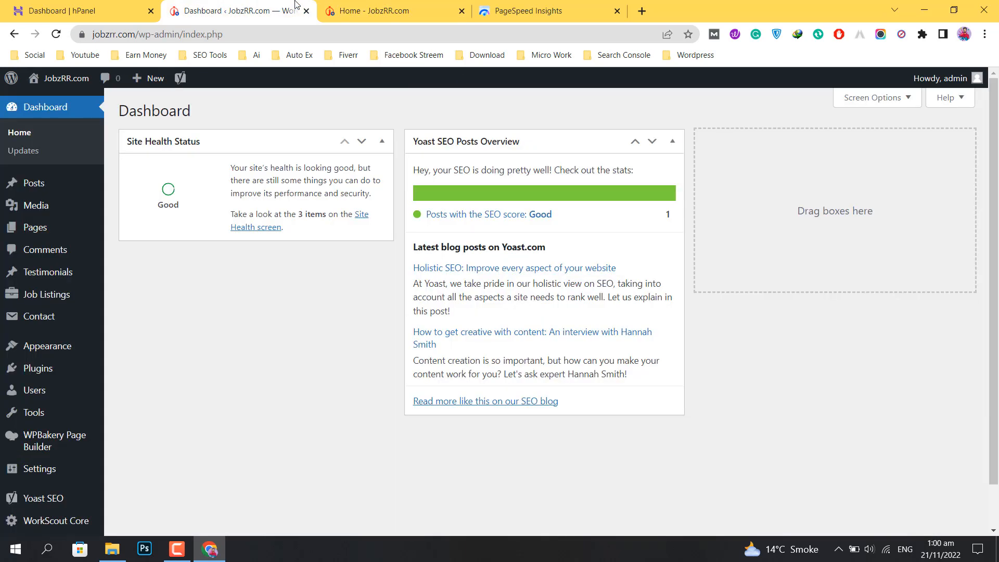
pyautogui.click(371, 8)
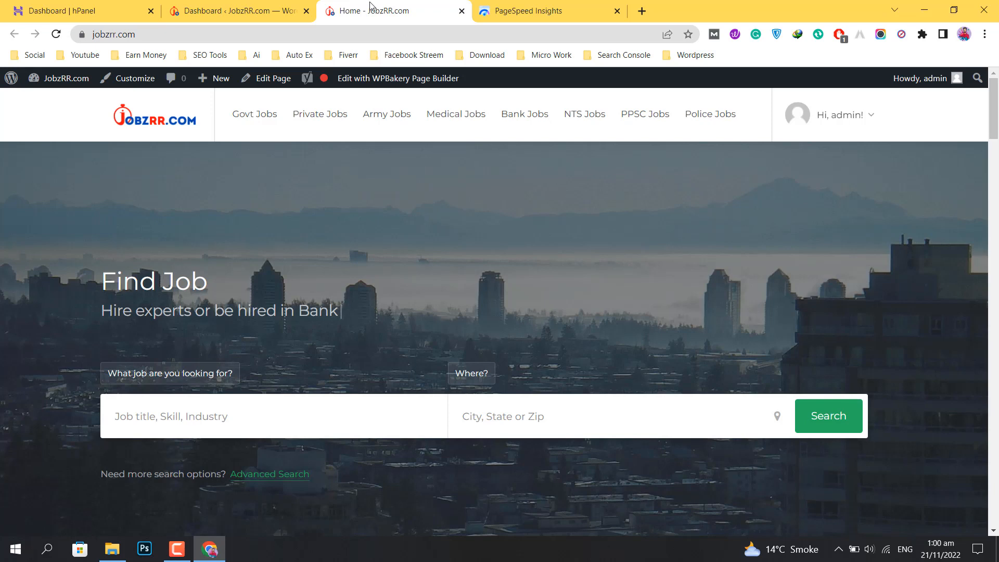
pyautogui.click(105, 6)
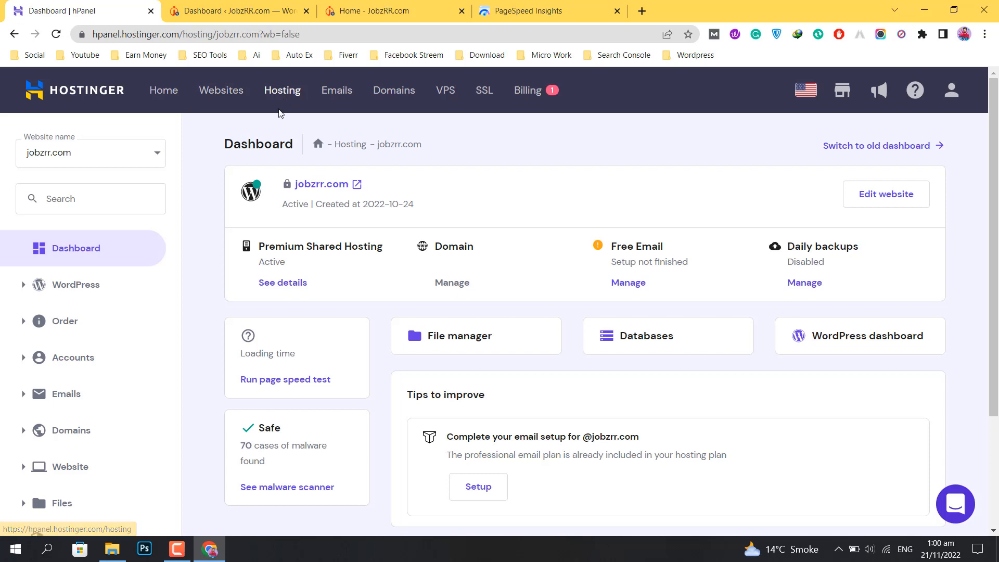
pyautogui.click(336, 188)
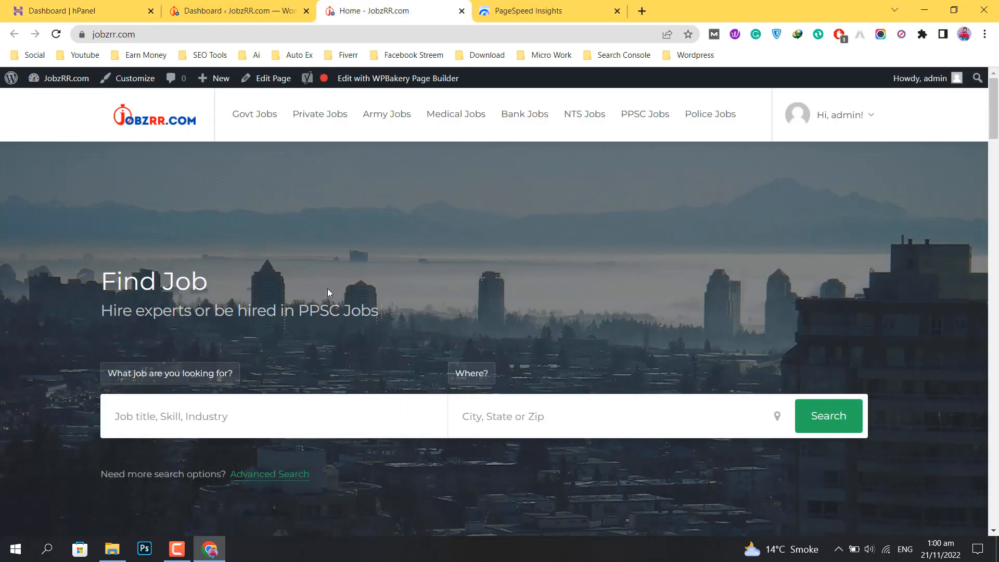
pyautogui.click(249, 19)
# Step: In Hostinger's hPanel for jobzrr.com, open the MySQL Databases page
pyautogui.click(114, 9)
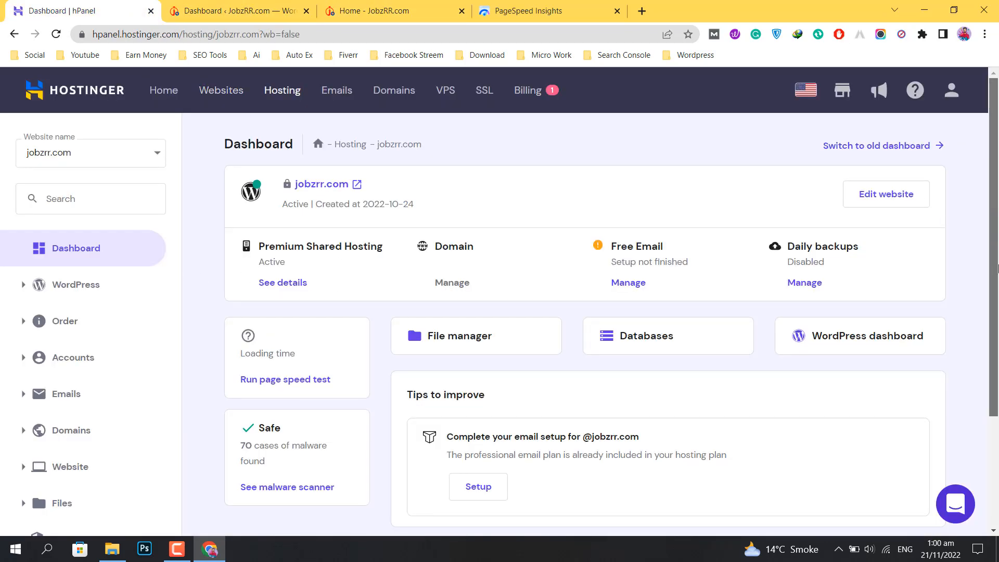
pyautogui.scroll(-3, 997, 312)
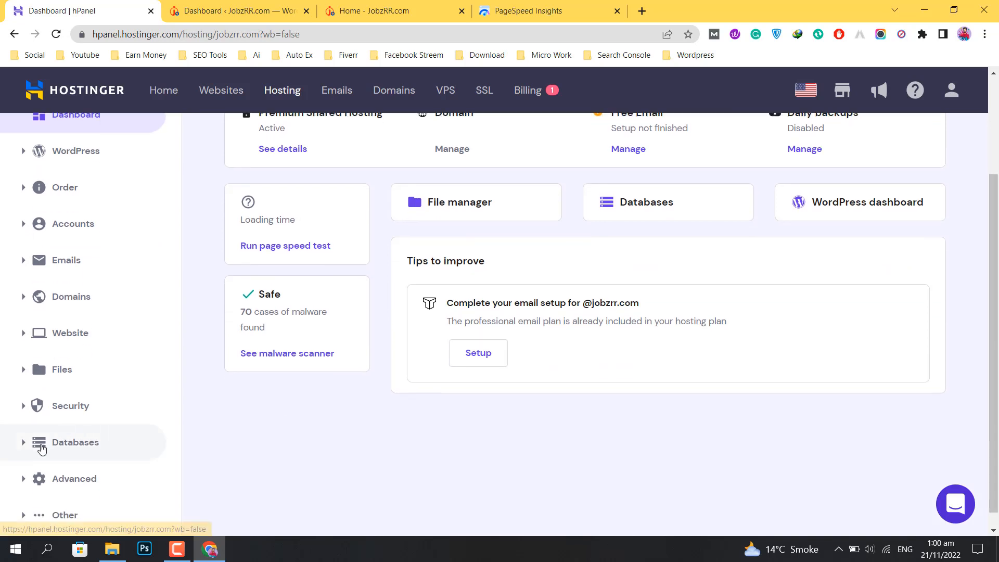
pyautogui.click(20, 447)
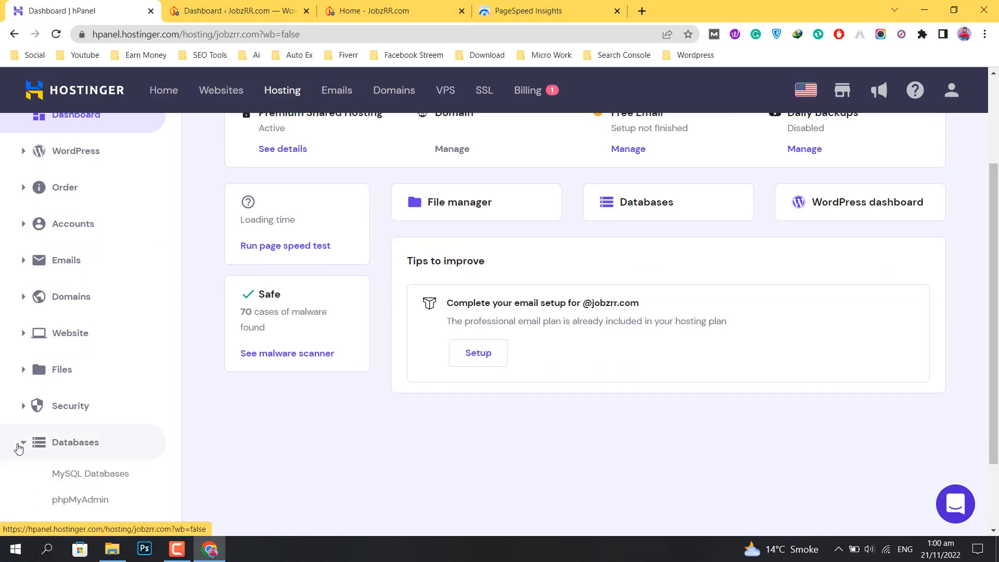
pyautogui.scroll(-1, 138, 443)
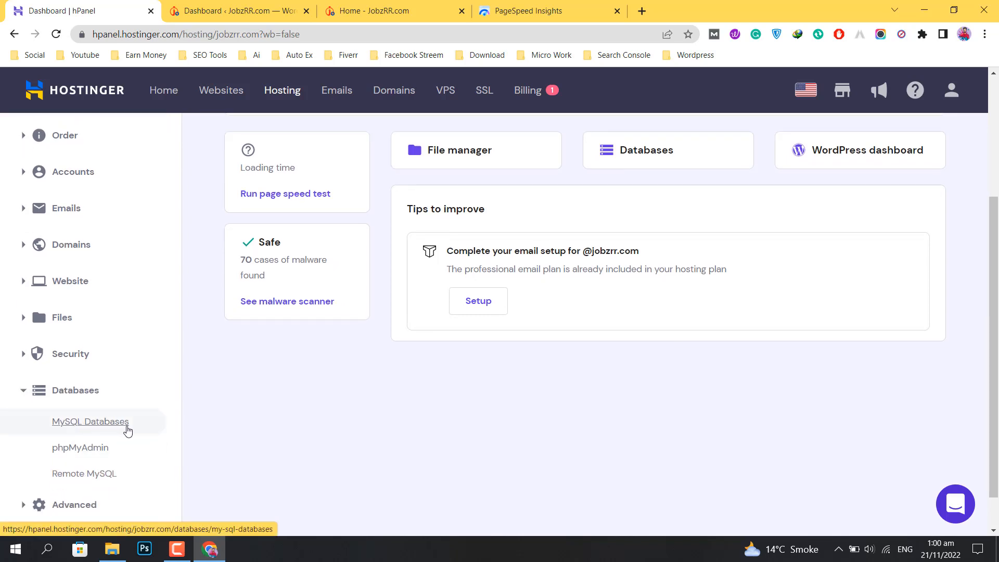
pyautogui.click(128, 431)
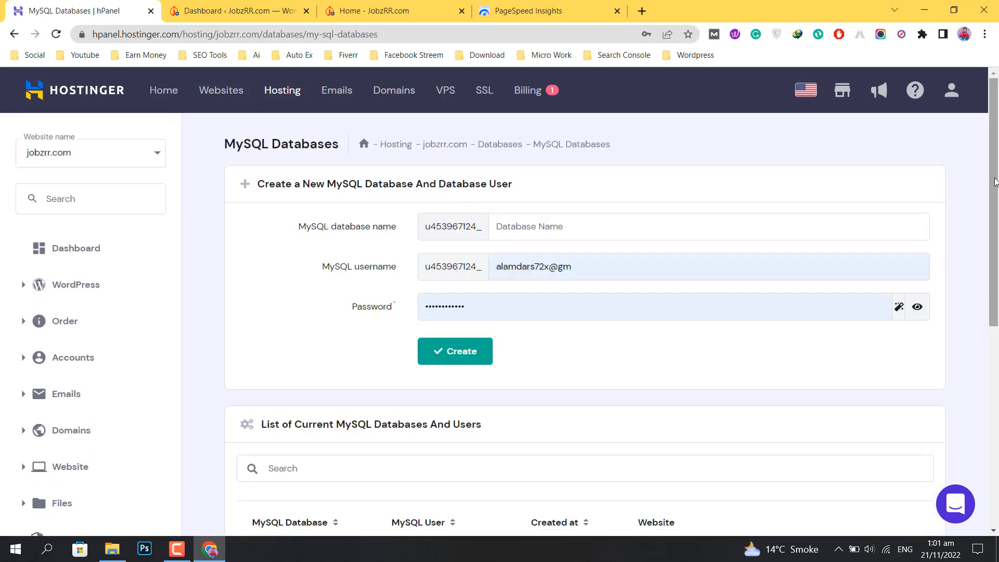
# Step: Open the database assigned to jobzrr.com in phpMyAdmin from the list of current MySQL databases
pyautogui.scroll(-7, 994, 181)
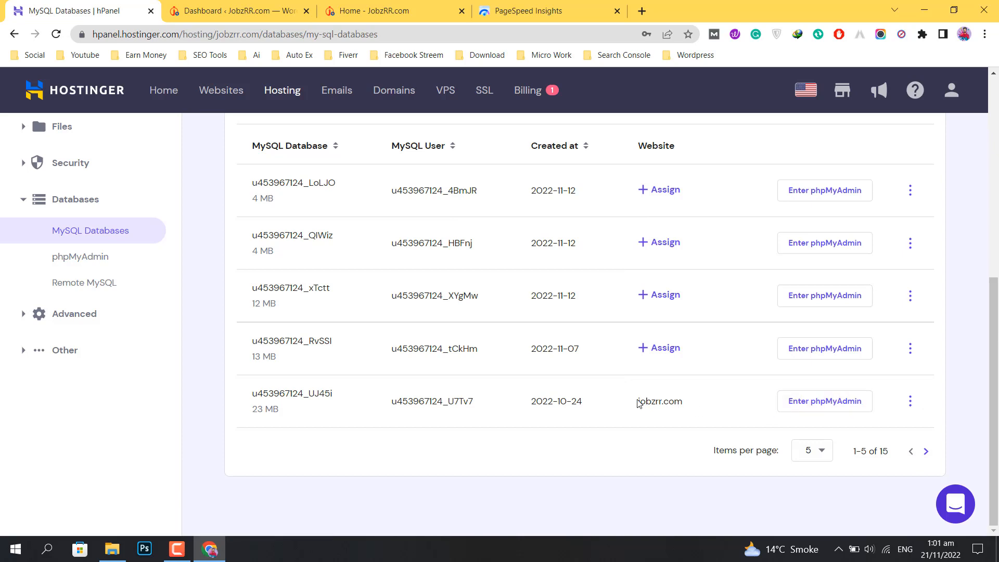
pyautogui.moveTo(638, 403); pyautogui.dragTo(691, 399)
pyautogui.click(691, 401)
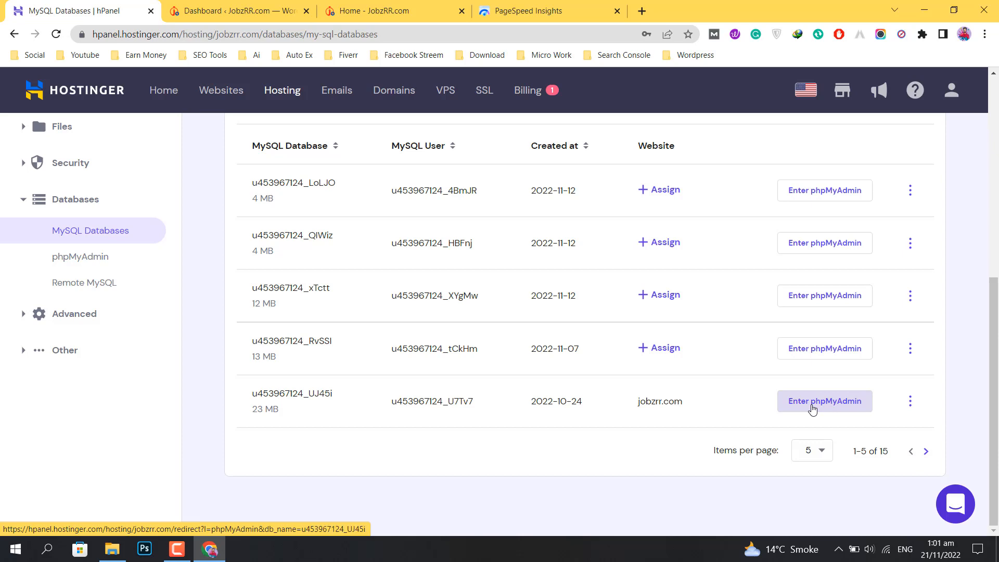
pyautogui.click(812, 409)
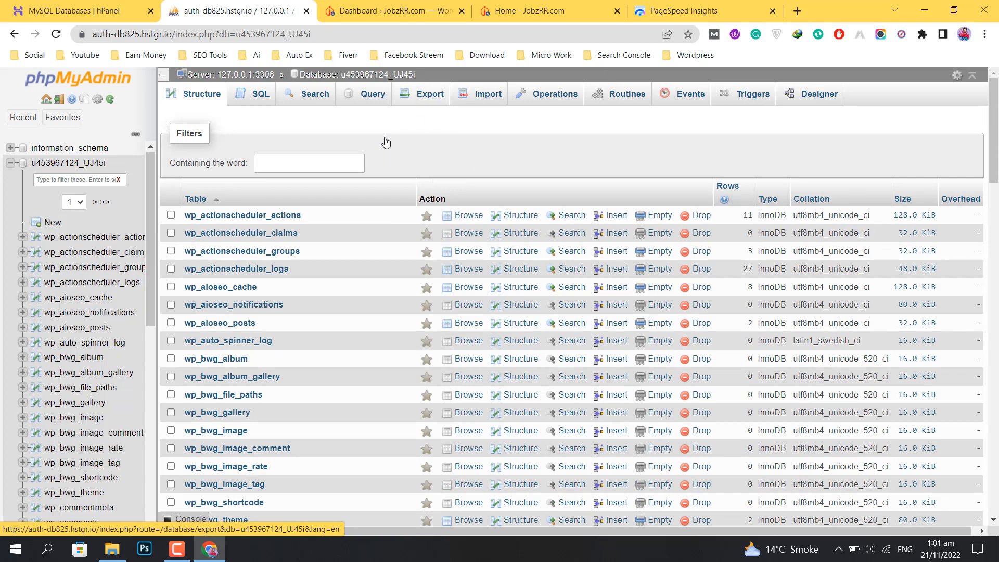
# Step: Export the database in SQL format with the Quick method and check the saved file in the Downloads folder
pyautogui.click(408, 104)
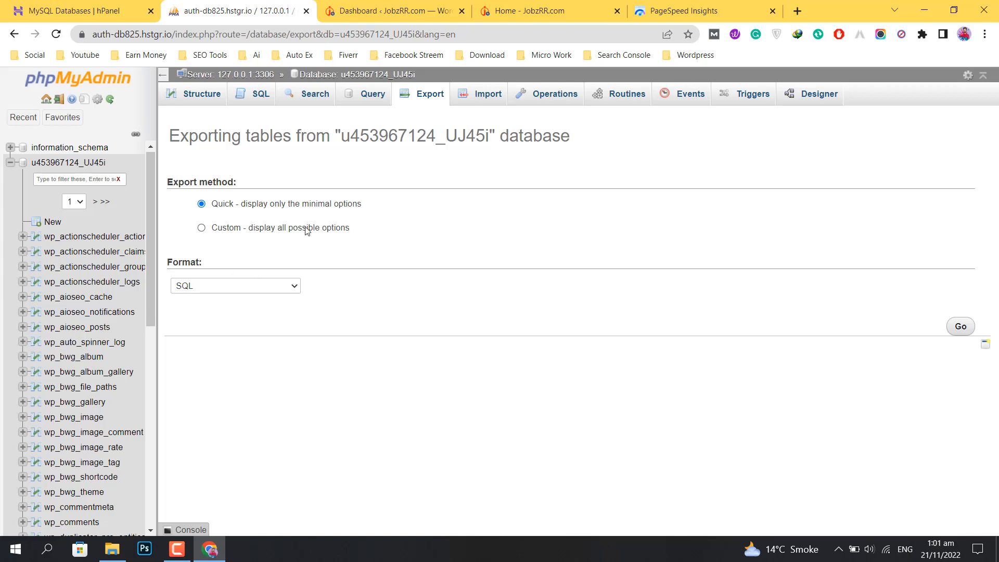
pyautogui.click(960, 326)
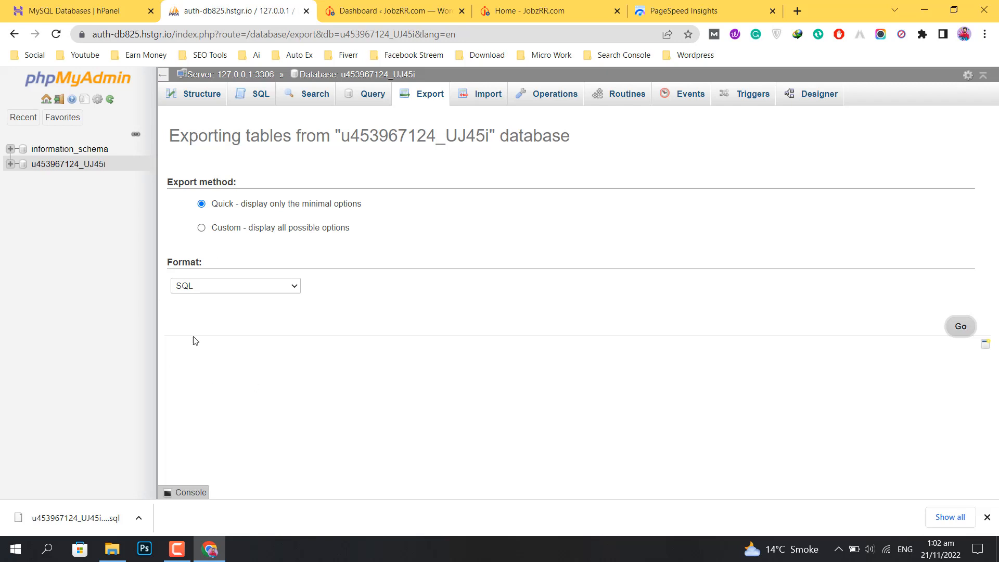
pyautogui.click(112, 549)
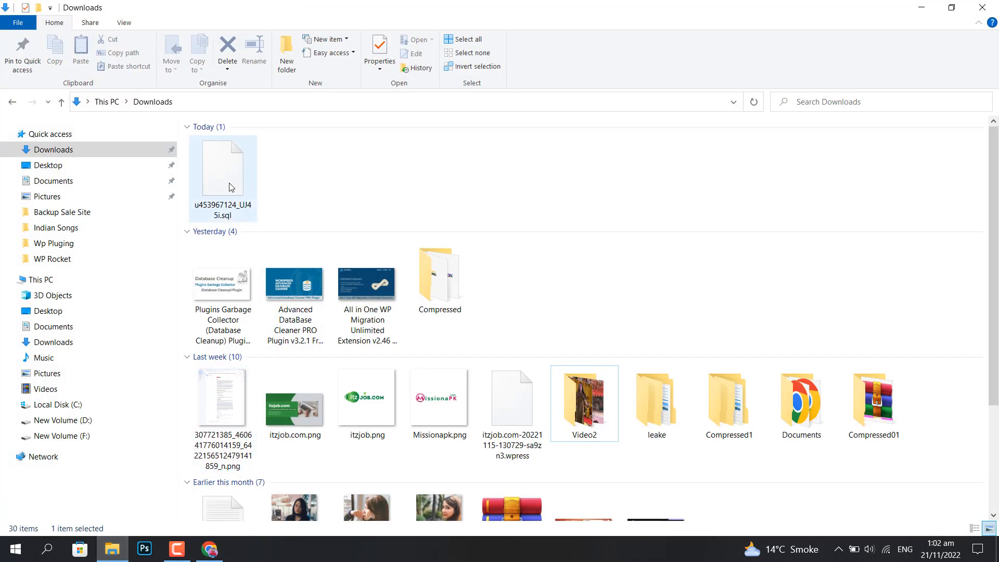
pyautogui.click(232, 187)
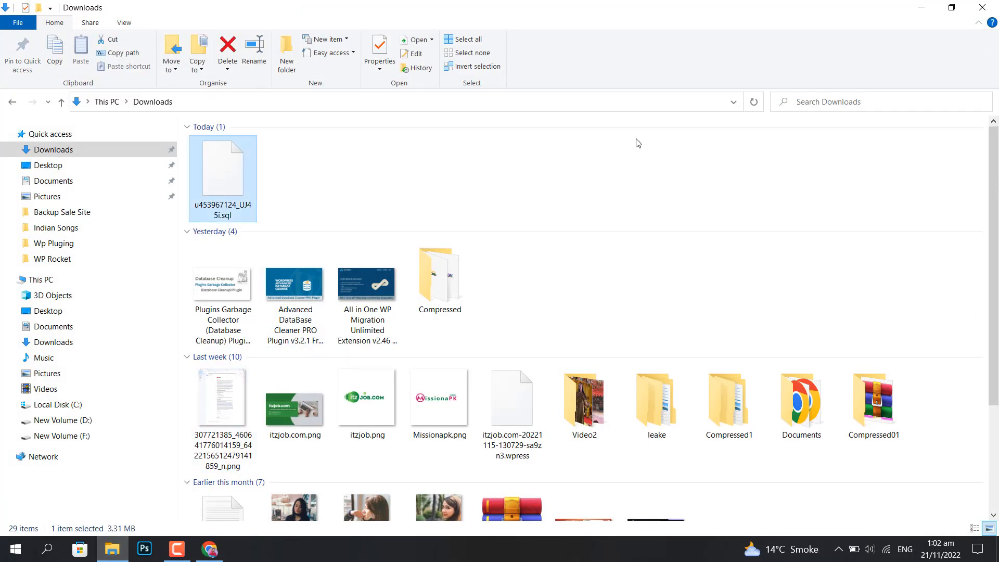
pyautogui.click(929, 6)
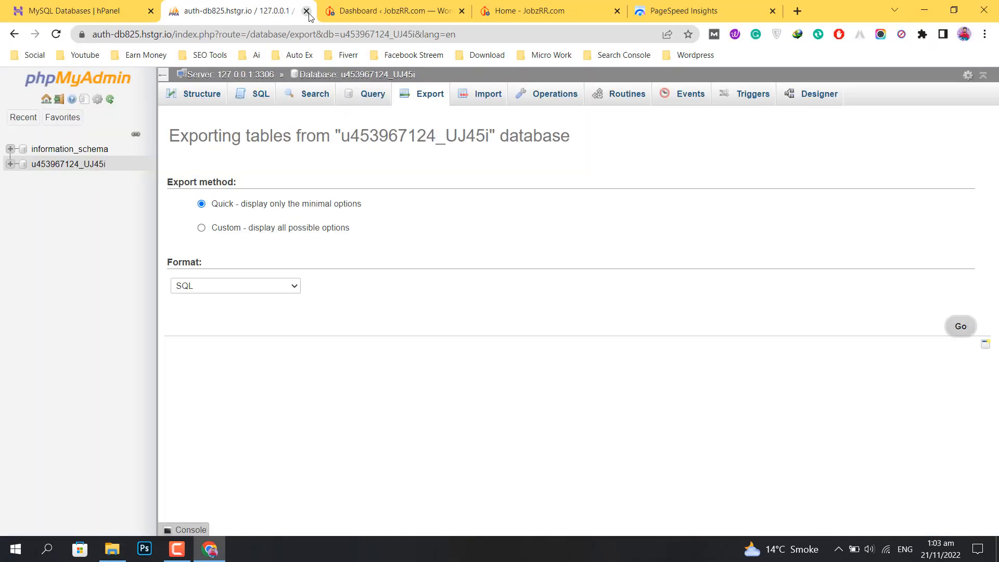
pyautogui.click(306, 11)
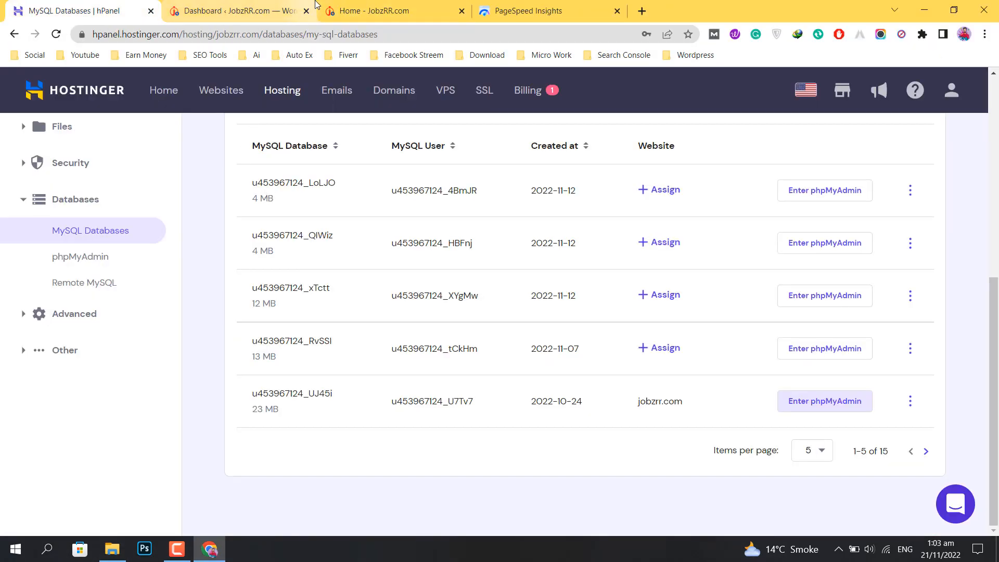
# Step: Open the plugin upload form on the Add Plugins page of the JobzRR.com WordPress admin
pyautogui.click(271, 6)
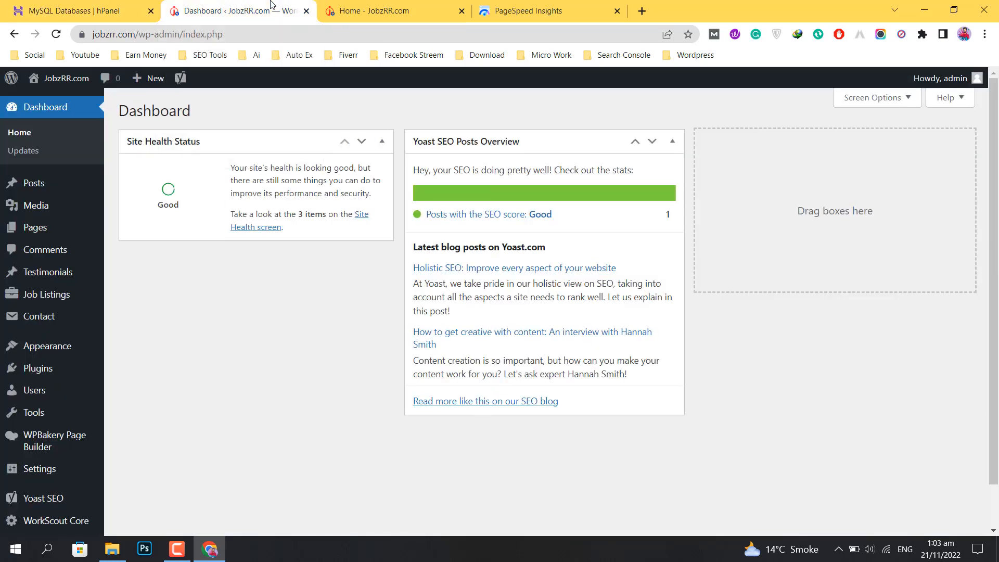
pyautogui.moveTo(39, 370)
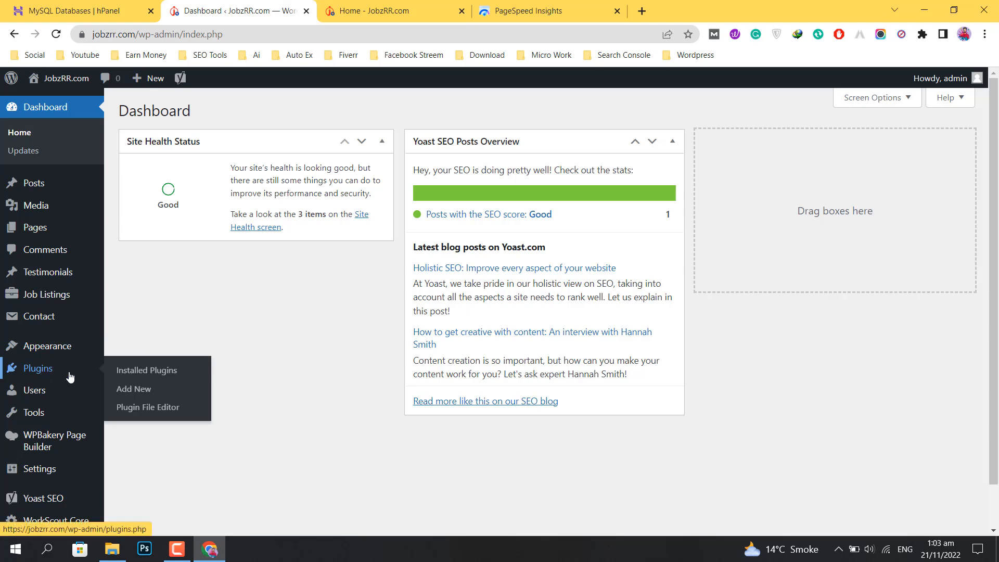
pyautogui.click(145, 391)
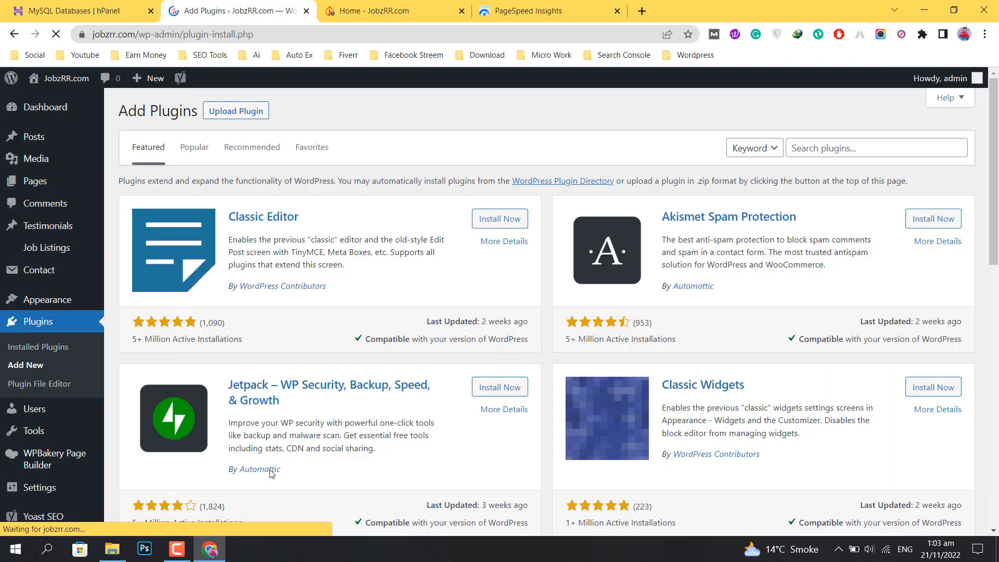
pyautogui.click(246, 111)
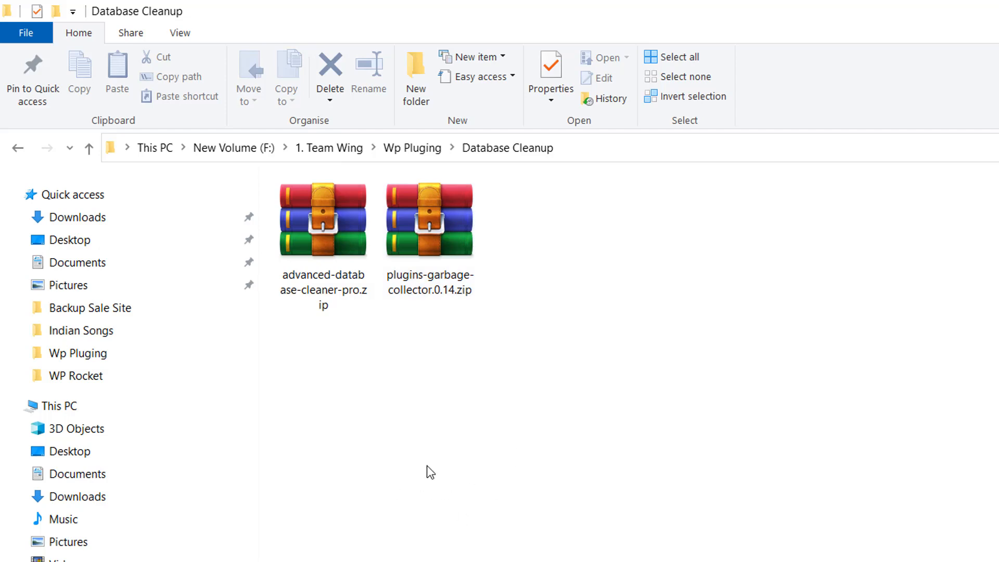
# Step: Look over the coursepk.online download pages for Advanced DataBase Cleaner PRO and Plugins Garbage Collector, down to their download links
pyautogui.click(210, 548)
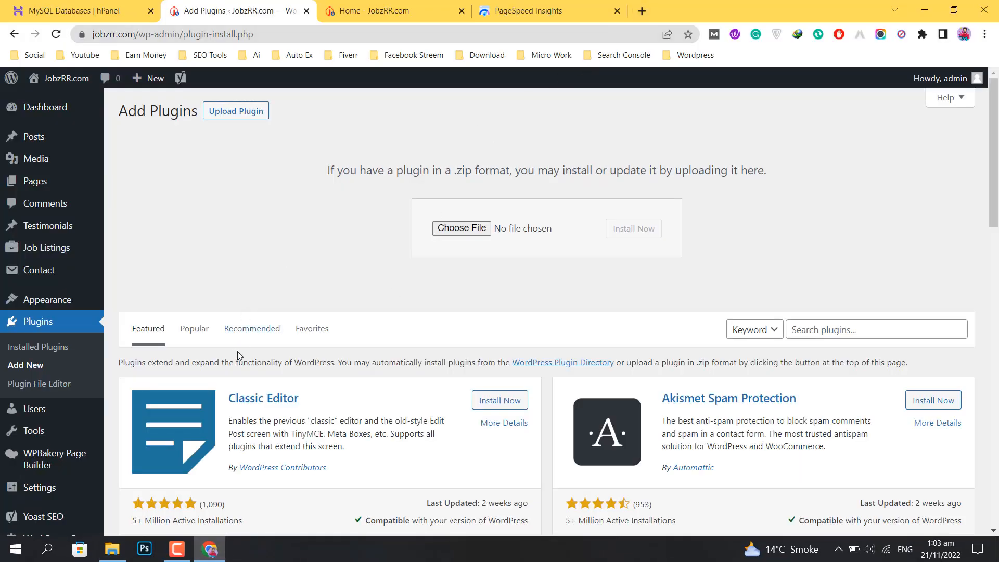
pyautogui.click(643, 11)
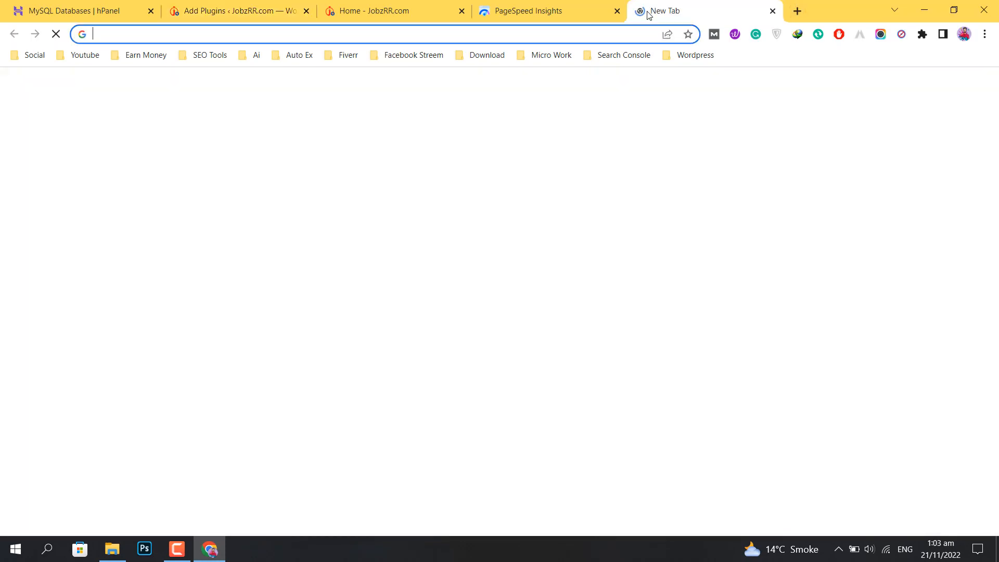
pyautogui.write('co')
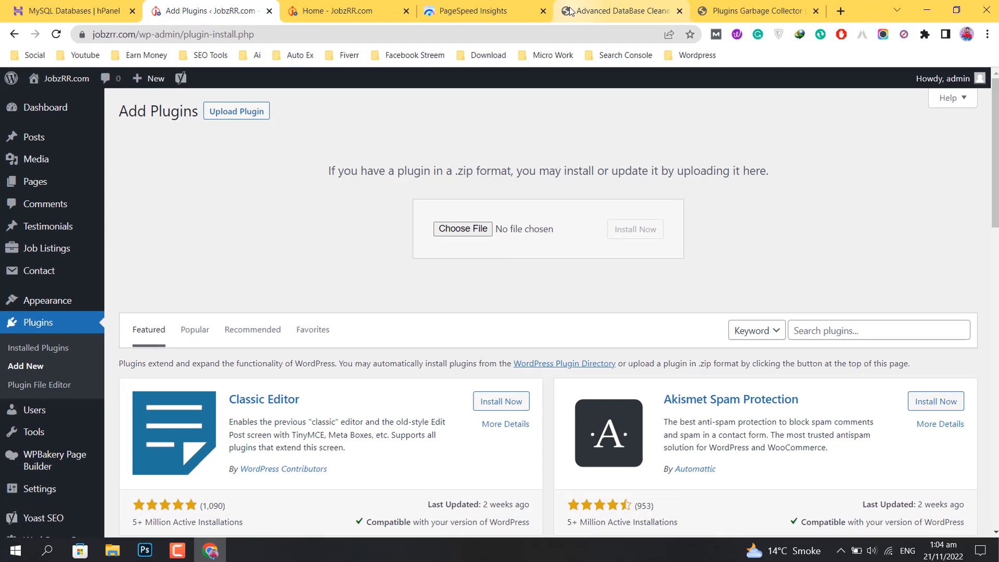
pyautogui.click(569, 11)
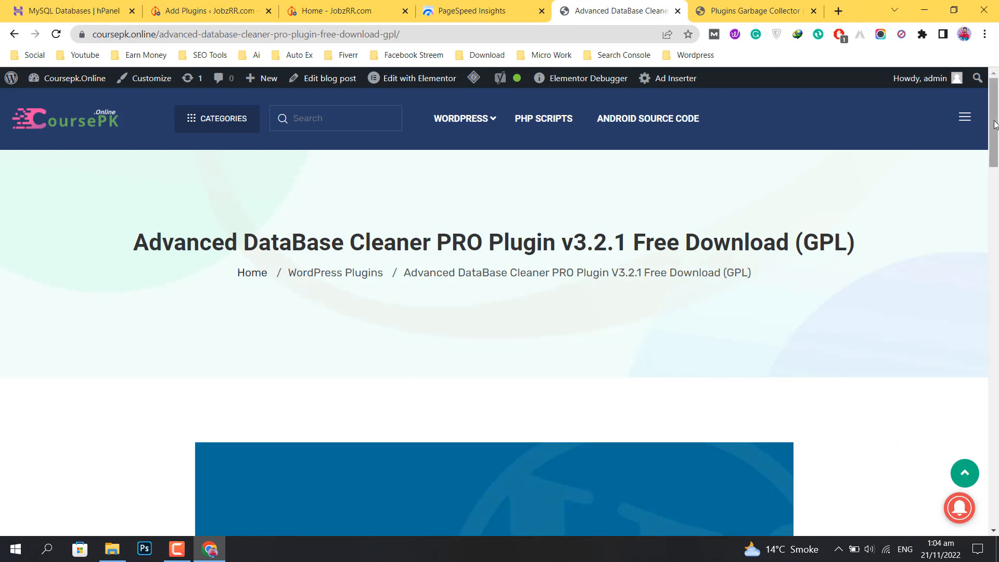
pyautogui.moveTo(991, 126); pyautogui.dragTo(995, 406)
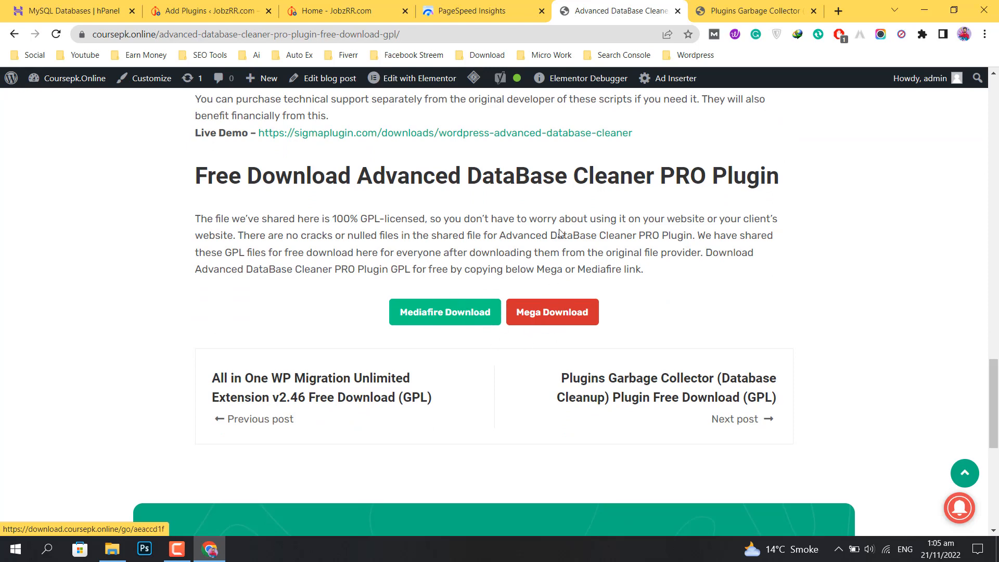
pyautogui.click(718, 4)
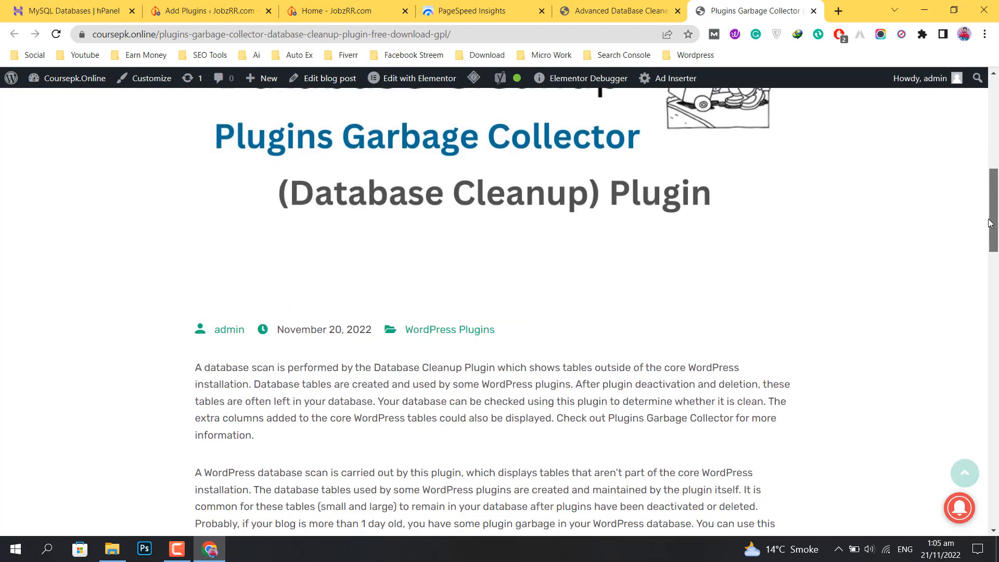
pyautogui.moveTo(993, 149); pyautogui.dragTo(993, 418)
pyautogui.scroll(-3, 851, 339)
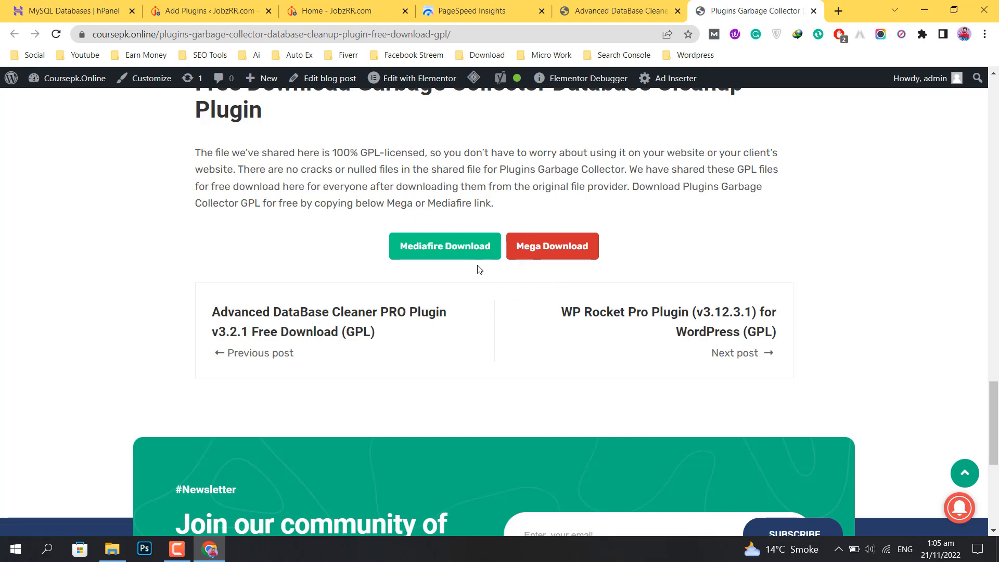
pyautogui.click(651, 8)
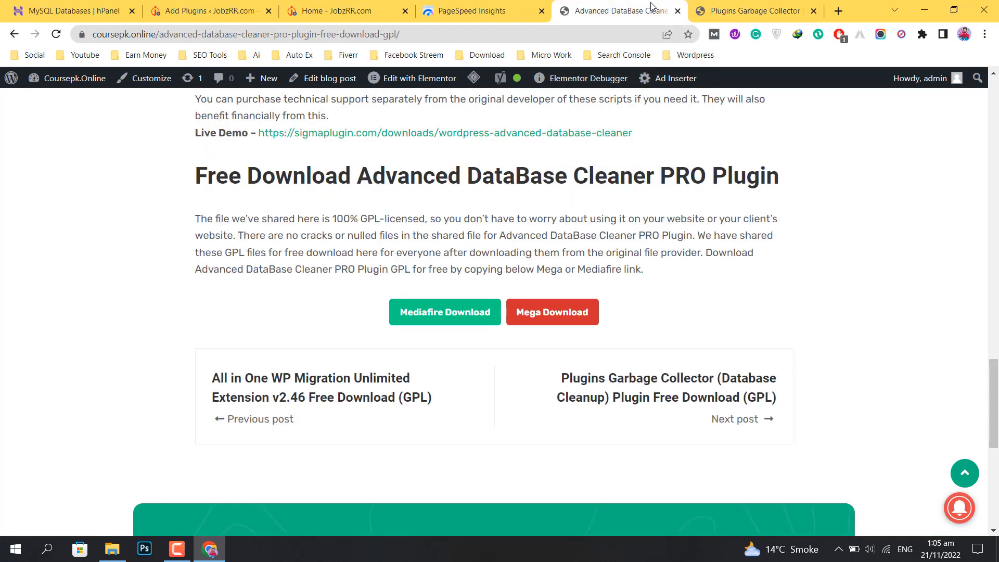
pyautogui.click(678, 11)
pyautogui.click(678, 11)
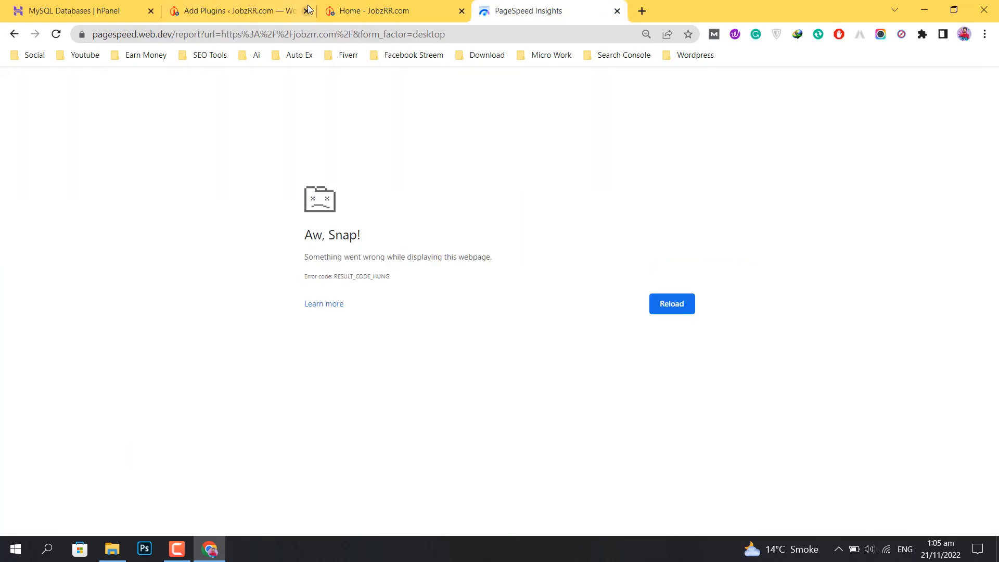
# Step: Upload advanced-database-cleaner-pro.zip from the Database Cleanup folder to WordPress, then install and activate the plugin
pyautogui.click(220, 5)
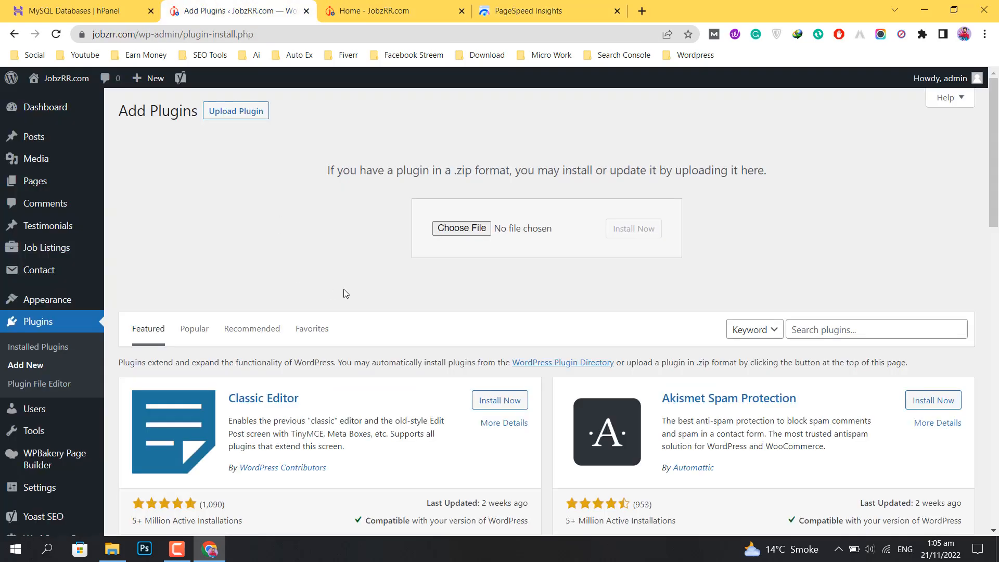
pyautogui.click(112, 549)
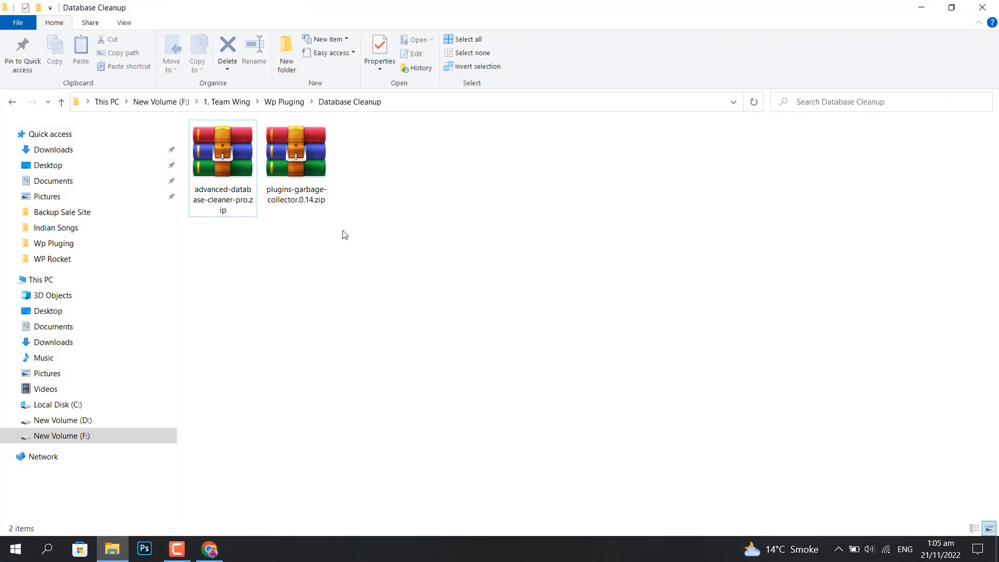
pyautogui.click(221, 177)
pyautogui.moveTo(217, 175); pyautogui.dragTo(476, 232)
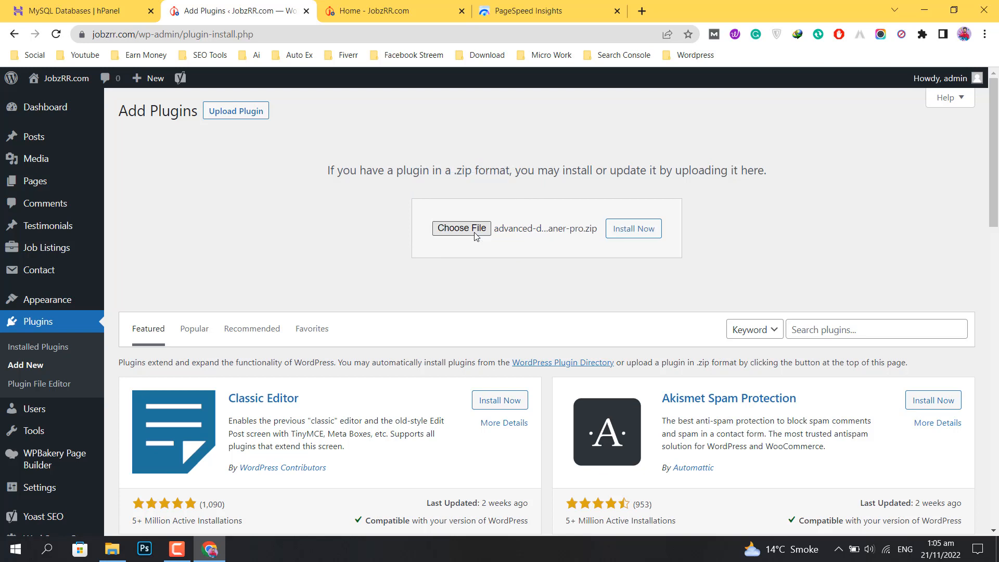
pyautogui.click(634, 229)
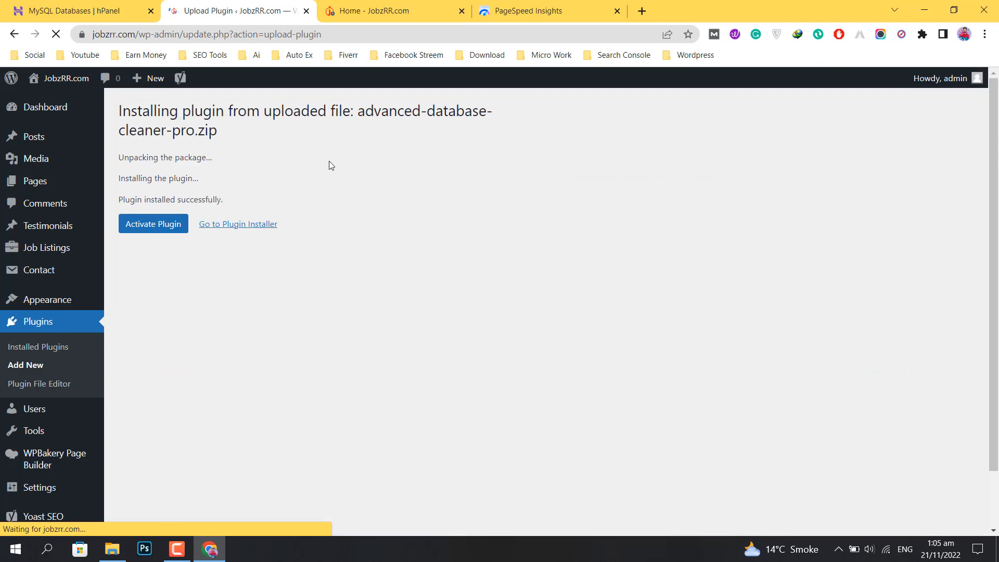
pyautogui.click(165, 228)
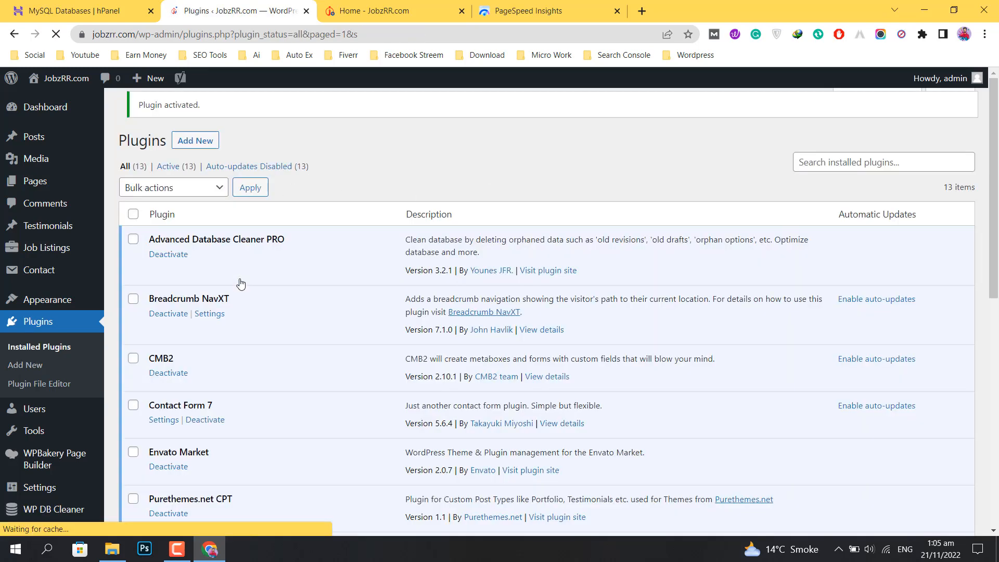
# Step: Add another plugin by uploading plugins-garbage-collector.0.14.zip from the Database Cleanup folder, then install and activate it
pyautogui.click(25, 366)
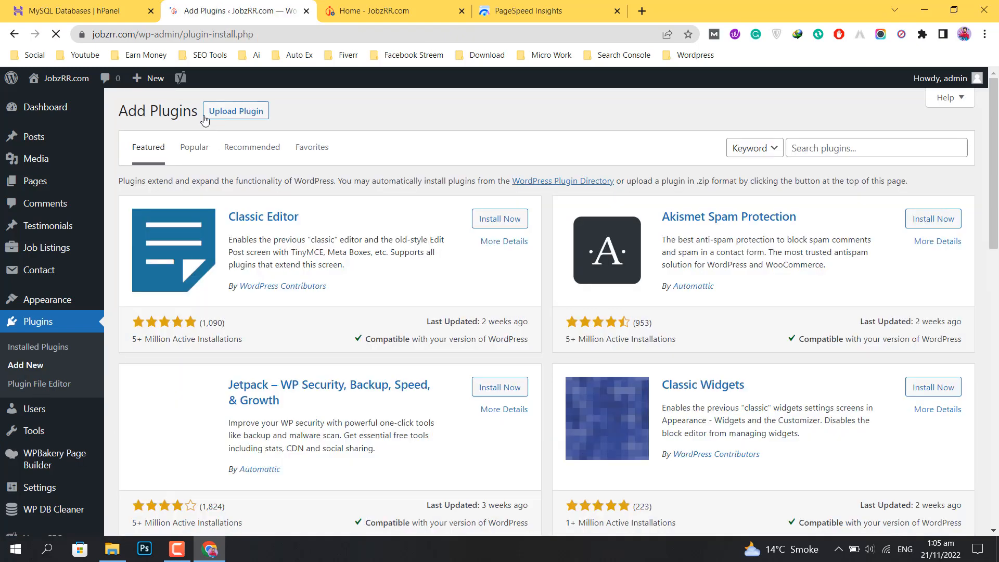
pyautogui.click(234, 112)
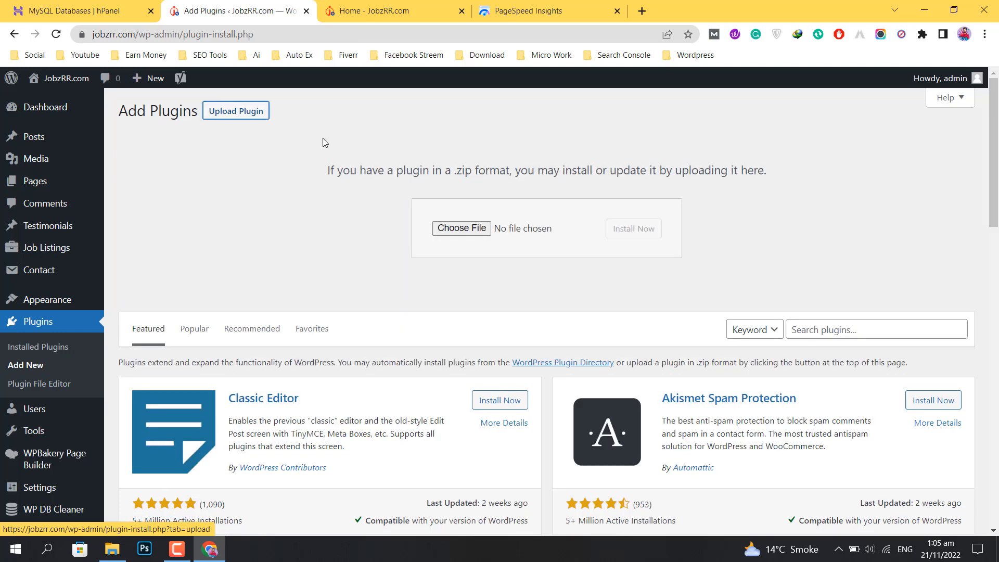
pyautogui.click(112, 549)
pyautogui.click(285, 183)
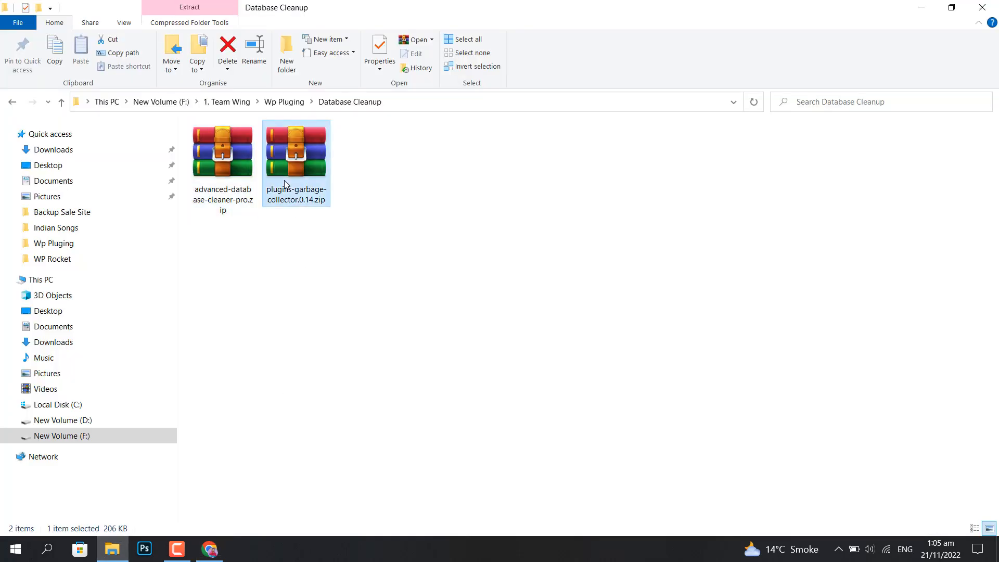
pyautogui.moveTo(281, 166); pyautogui.dragTo(520, 232)
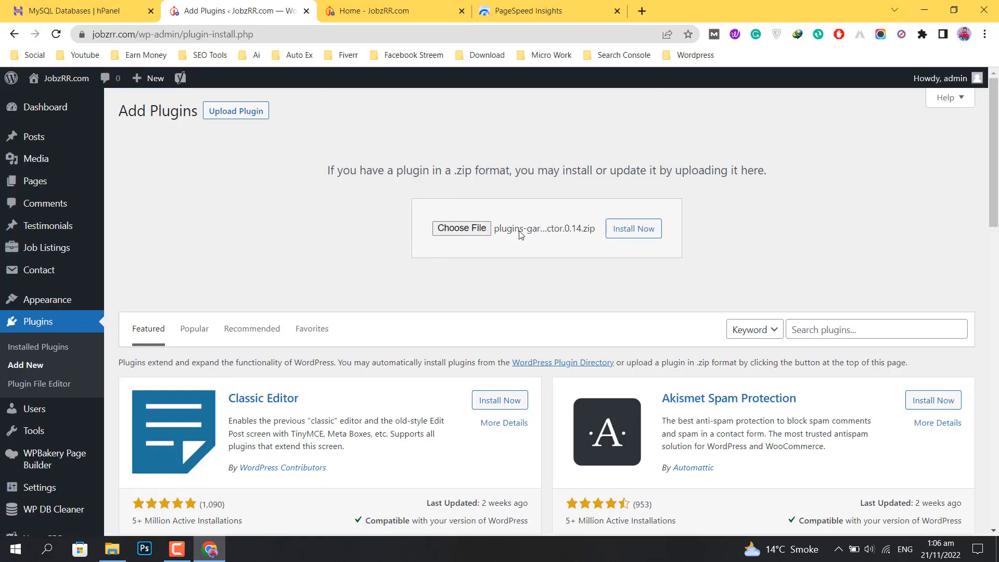
pyautogui.click(620, 231)
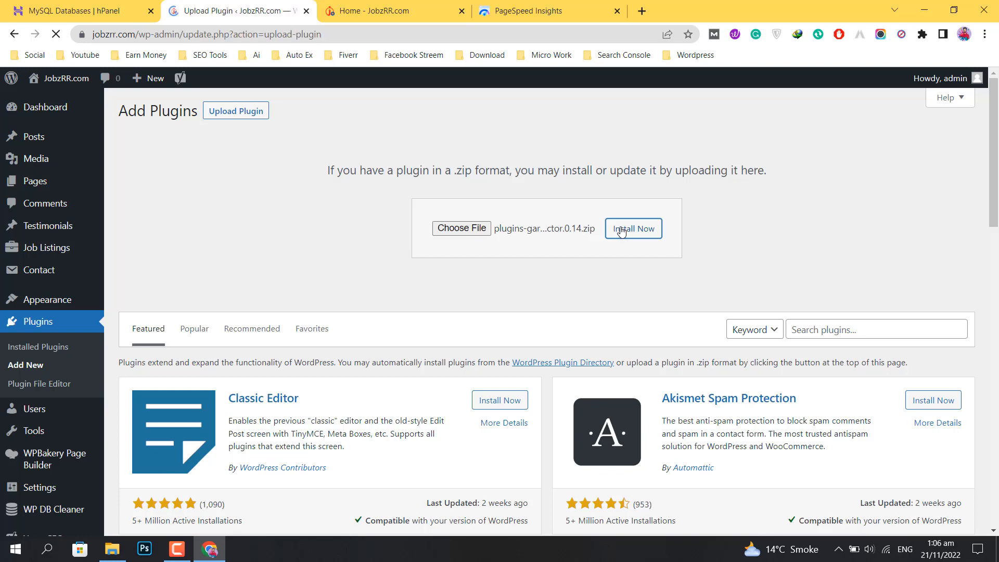
pyautogui.click(153, 225)
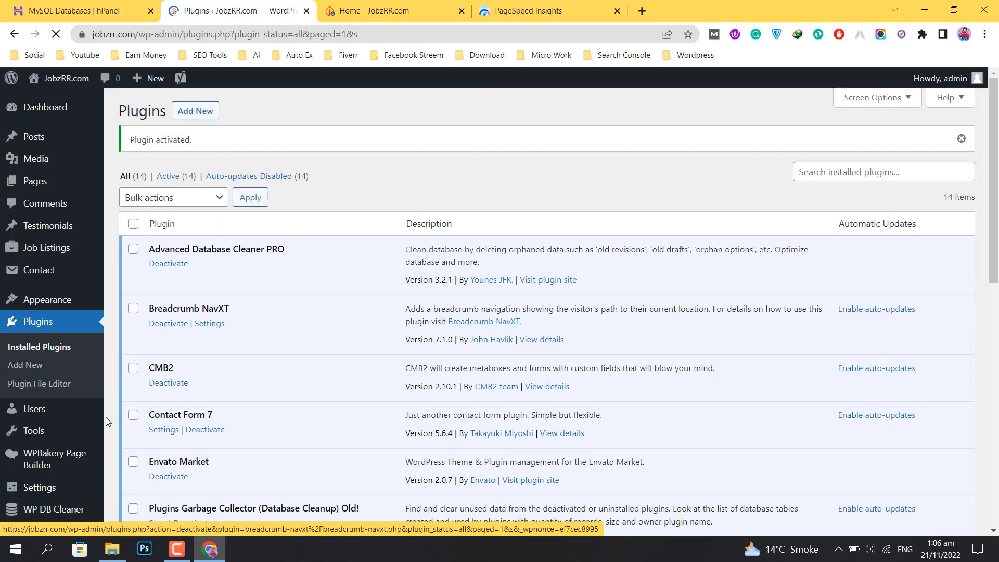
# Step: Open the Plugins Garbage Collector's Database Cleanup tool from the WordPress dashboard
pyautogui.click(47, 108)
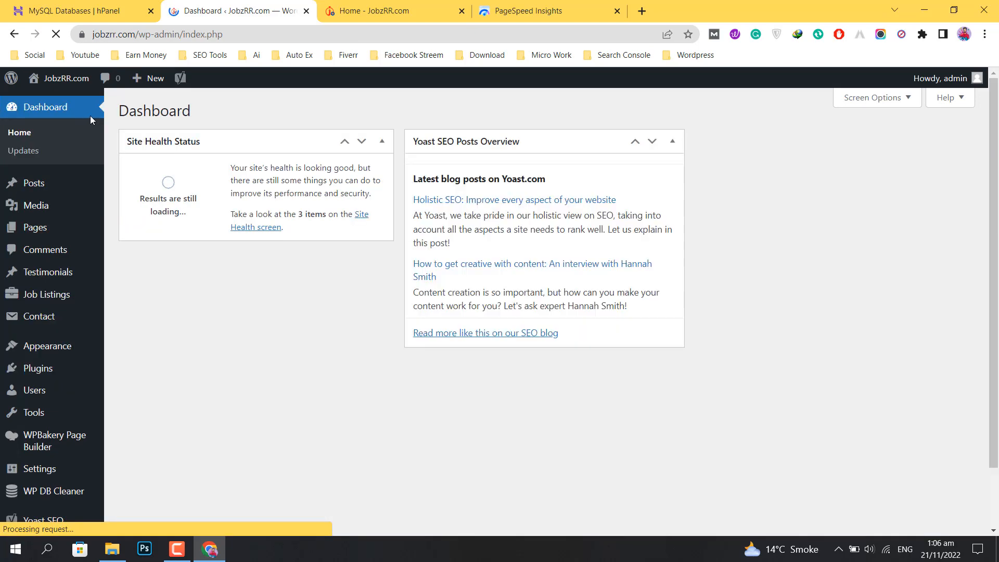
pyautogui.scroll(-2, 187, 285)
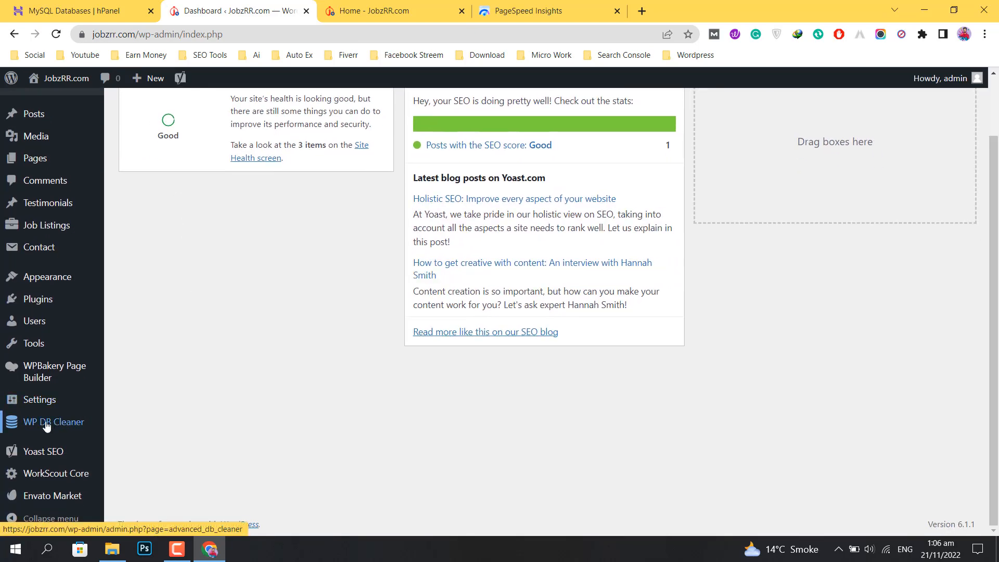
pyautogui.moveTo(40, 404)
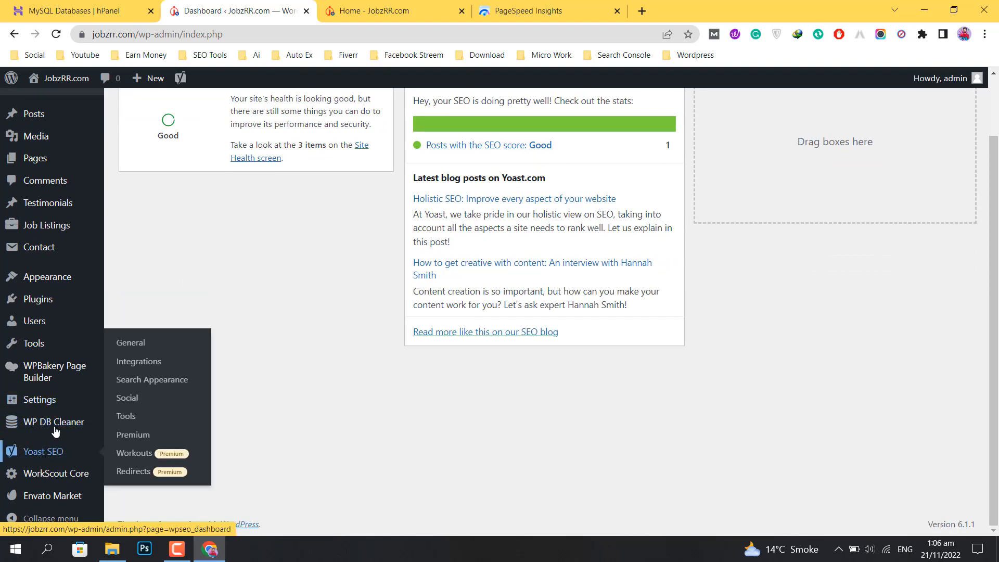
pyautogui.moveTo(41, 338)
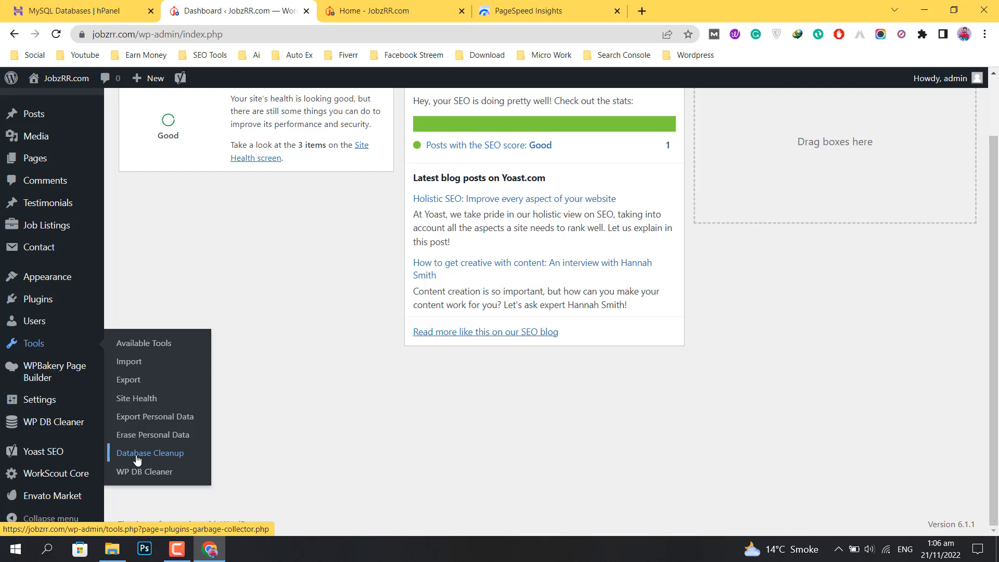
pyautogui.click(161, 460)
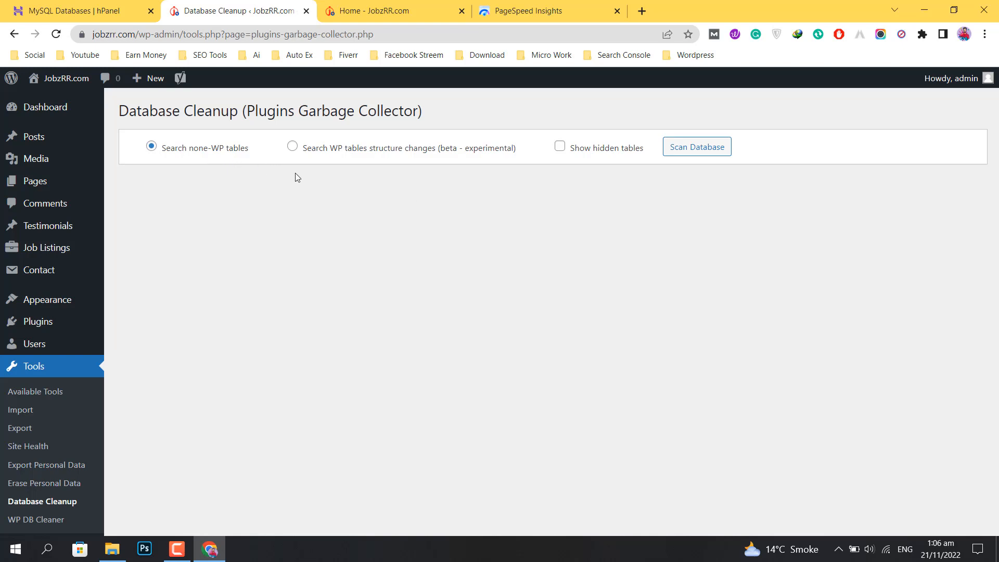
# Step: Scan the database for none-WP tables with hidden tables shown, and confirm the scan
pyautogui.click(623, 151)
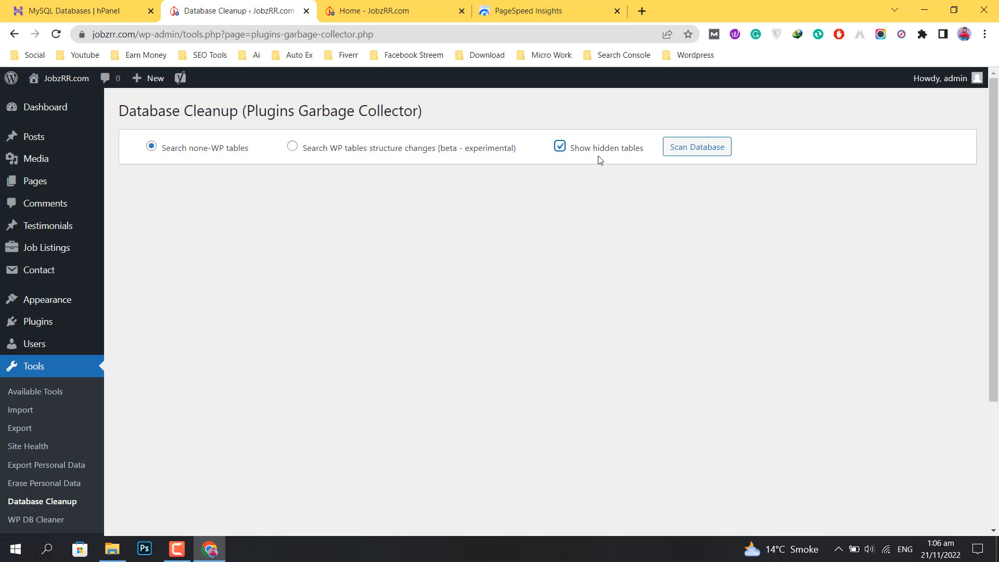
pyautogui.click(689, 149)
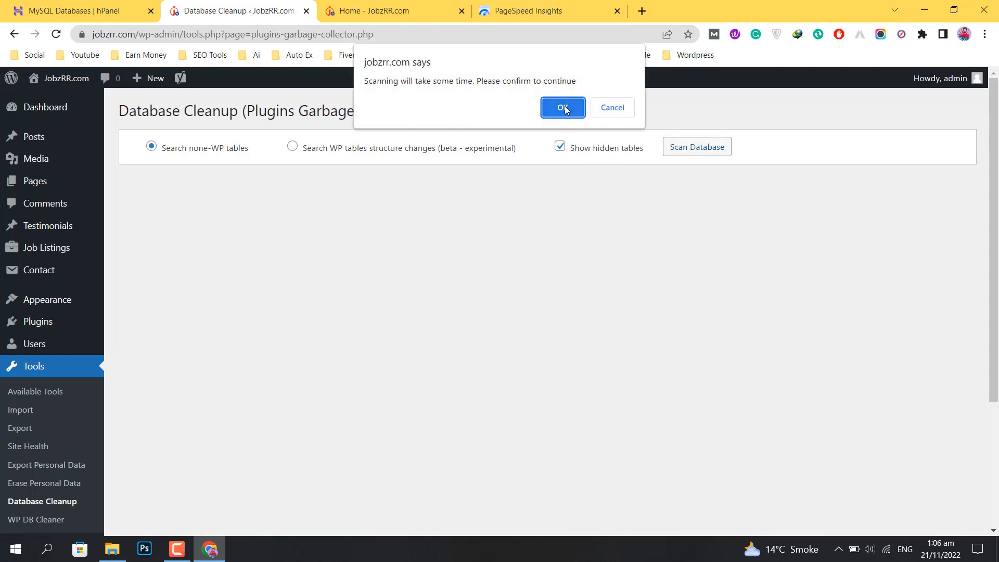
pyautogui.click(564, 108)
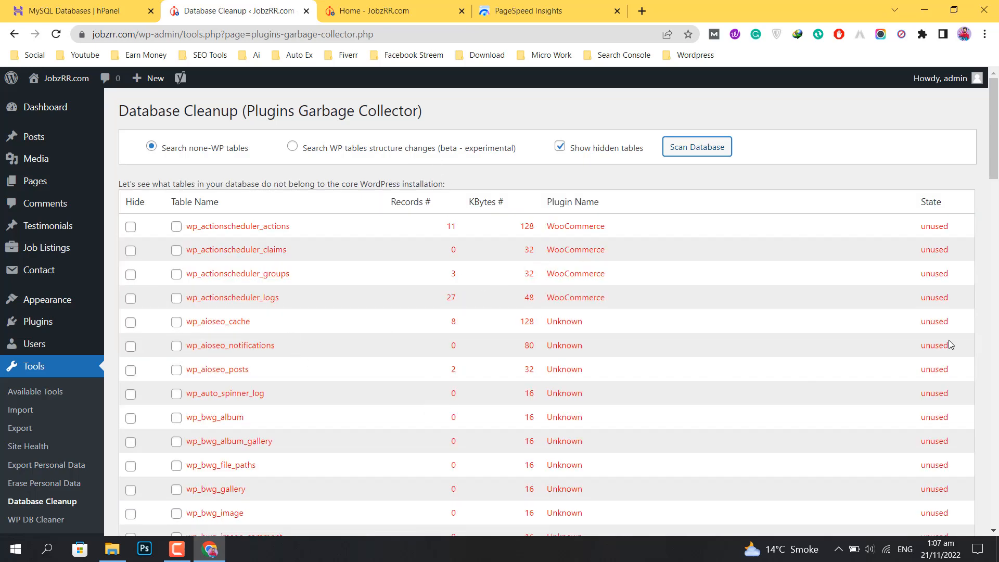
# Step: Select the unused tables from wp_actionscheduler_actions through wp_bwg_image for deletion
pyautogui.moveTo(994, 167); pyautogui.dragTo(992, 140)
pyautogui.click(177, 229)
pyautogui.click(177, 251)
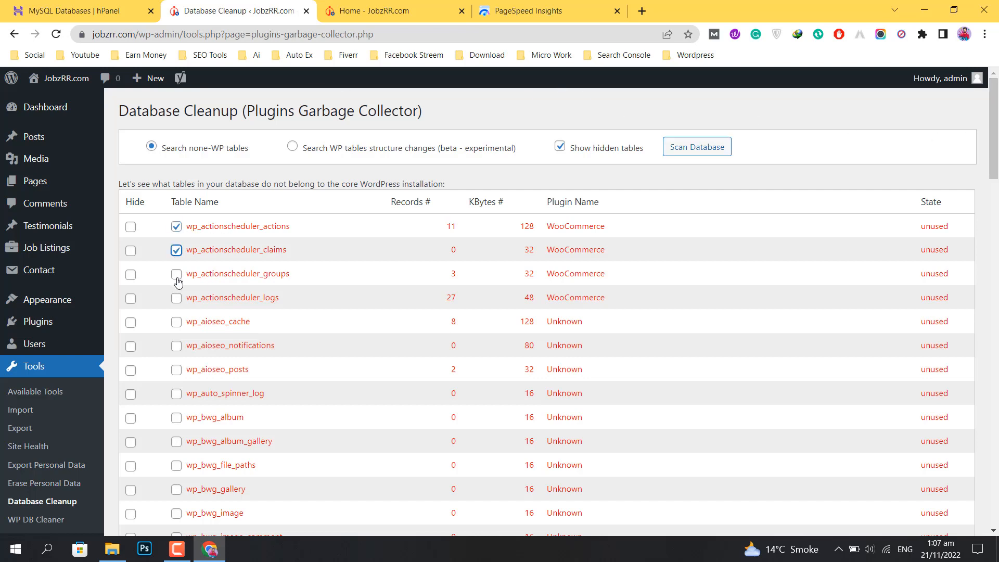
pyautogui.click(176, 274)
pyautogui.click(176, 298)
pyautogui.click(176, 321)
pyautogui.click(176, 345)
pyautogui.click(176, 371)
pyautogui.click(177, 394)
pyautogui.click(176, 418)
pyautogui.click(176, 443)
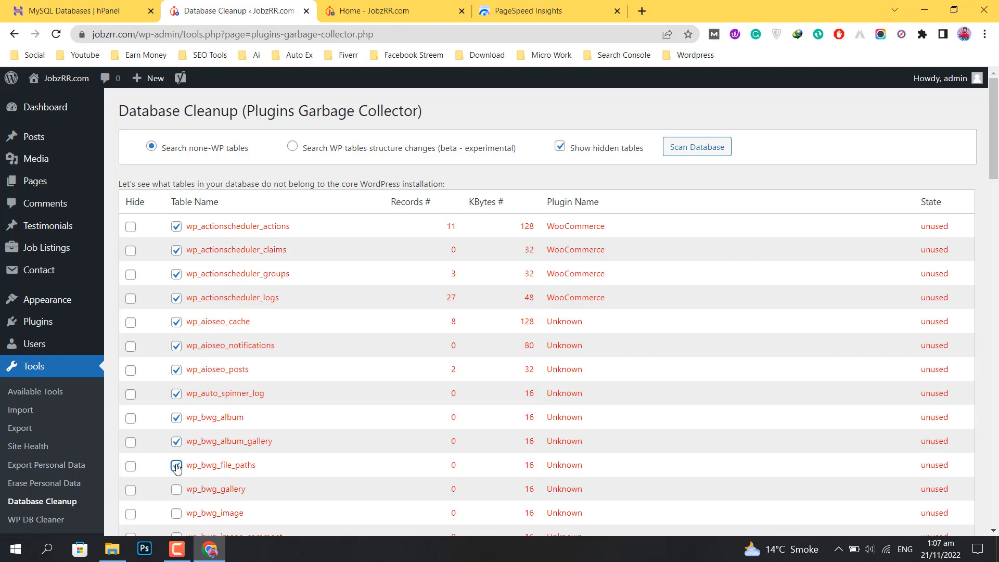
pyautogui.click(177, 490)
pyautogui.click(176, 513)
# Step: Select the unused tables from wp_bwg_image_comment through wp_revslider_layer_animations_bkp, except wp_bwg_image_rate and wp_revslider_layer_animations
pyautogui.moveTo(993, 151); pyautogui.dragTo(994, 222)
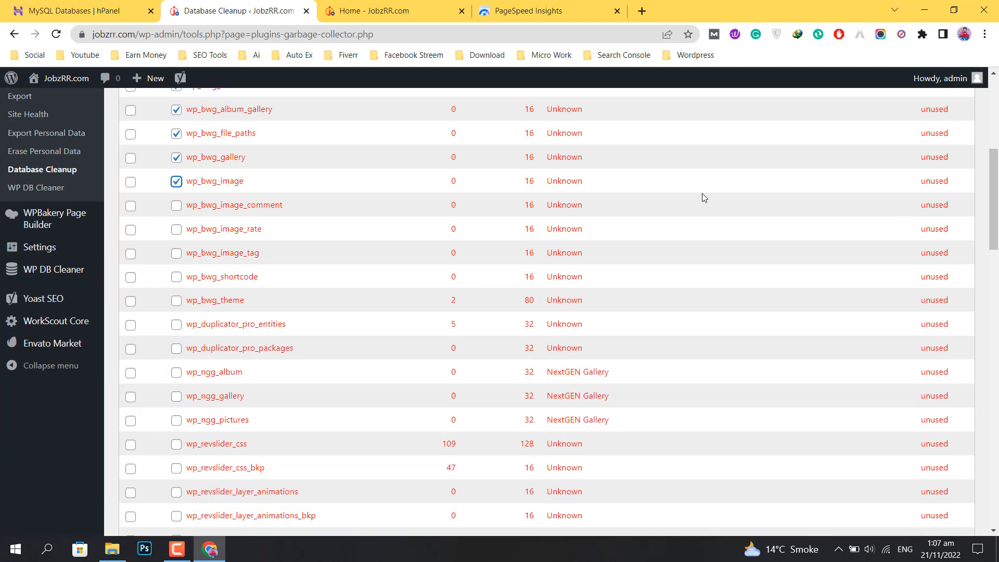
pyautogui.click(176, 206)
pyautogui.click(176, 253)
pyautogui.click(176, 278)
pyautogui.click(176, 301)
pyautogui.click(176, 324)
pyautogui.click(177, 349)
pyautogui.click(176, 373)
pyautogui.click(176, 396)
pyautogui.click(177, 421)
pyautogui.click(176, 444)
pyautogui.click(176, 468)
pyautogui.click(177, 516)
# Step: Select the unused tables from wp_revslider_navigations through wp_wc_product_attributes_lookup, except wp_revslider_static_slides
pyautogui.scroll(-7, 178, 515)
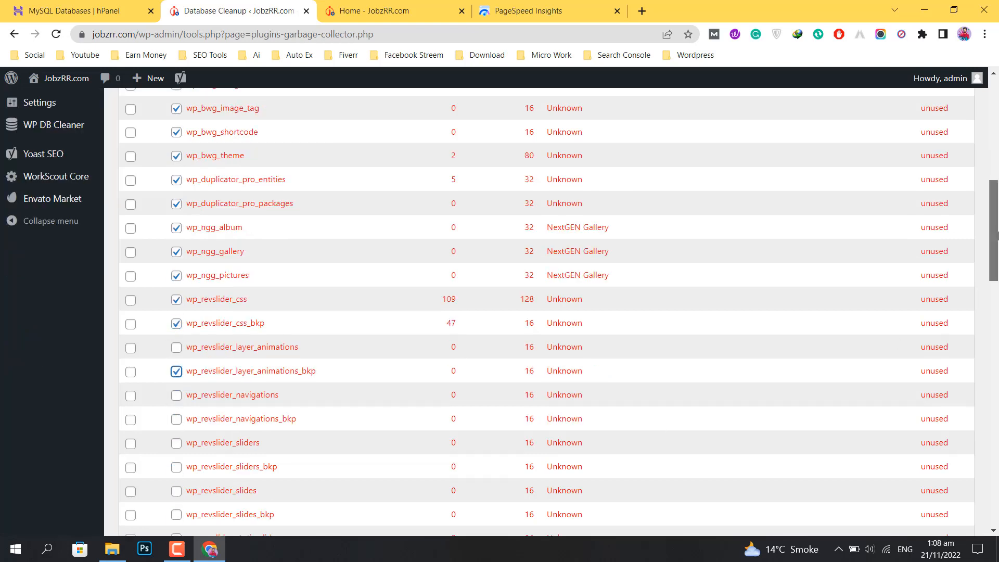
pyautogui.click(177, 109)
pyautogui.click(177, 157)
pyautogui.click(176, 180)
pyautogui.click(176, 204)
pyautogui.click(177, 276)
pyautogui.click(176, 300)
pyautogui.click(176, 347)
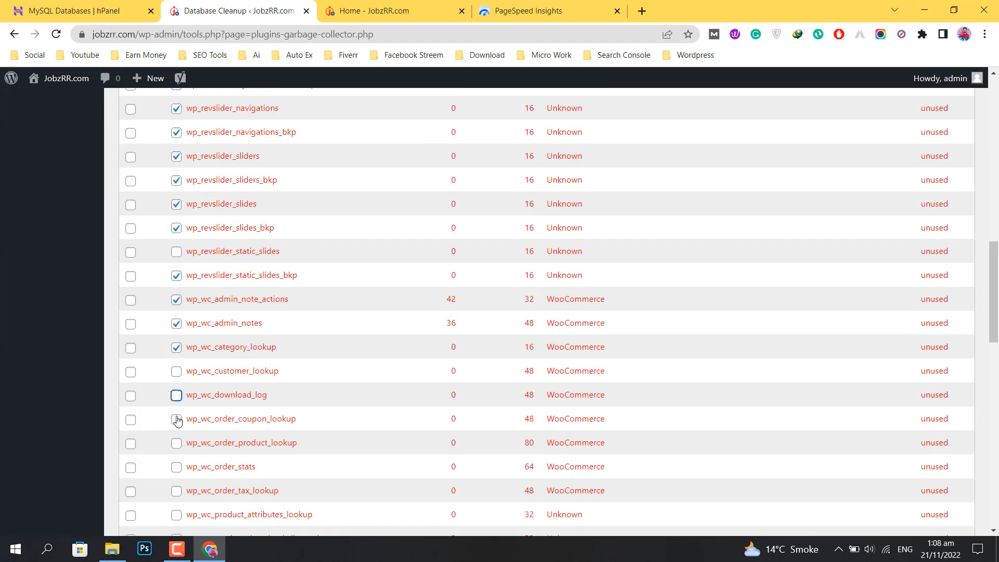
pyautogui.click(176, 372)
pyautogui.click(176, 419)
pyautogui.click(176, 444)
pyautogui.click(176, 491)
pyautogui.click(177, 515)
pyautogui.click(176, 467)
# Step: Select the unused WooCommerce tables from wp_wc_product_download_directories through wp_woocommerce_sessions
pyautogui.scroll(-7, 178, 471)
pyautogui.click(176, 173)
pyautogui.click(177, 221)
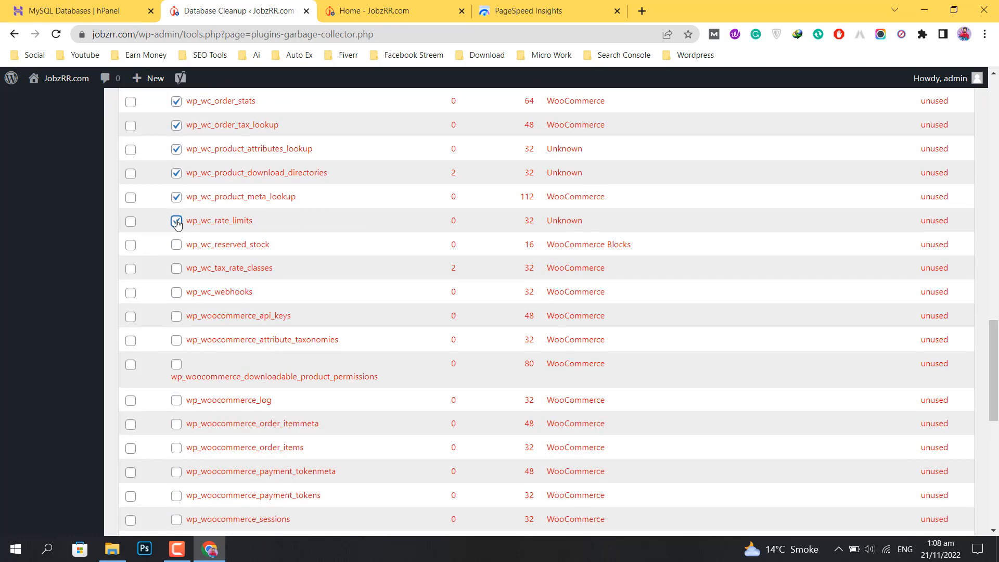
pyautogui.click(177, 269)
pyautogui.click(176, 245)
pyautogui.click(176, 292)
pyautogui.click(176, 316)
pyautogui.click(176, 340)
pyautogui.click(176, 364)
pyautogui.click(176, 400)
pyautogui.click(176, 424)
pyautogui.click(176, 448)
pyautogui.click(176, 519)
# Step: Select the unused tables from wp_woocommerce_shipping_zone_locations through wp_woocommerce_tax_rates, plus wp_wpforms_tasks_meta and wp_yoast_prominent_words
pyautogui.scroll(-6, 176, 515)
pyautogui.click(176, 224)
pyautogui.click(176, 272)
pyautogui.click(176, 292)
pyautogui.click(176, 317)
pyautogui.click(176, 415)
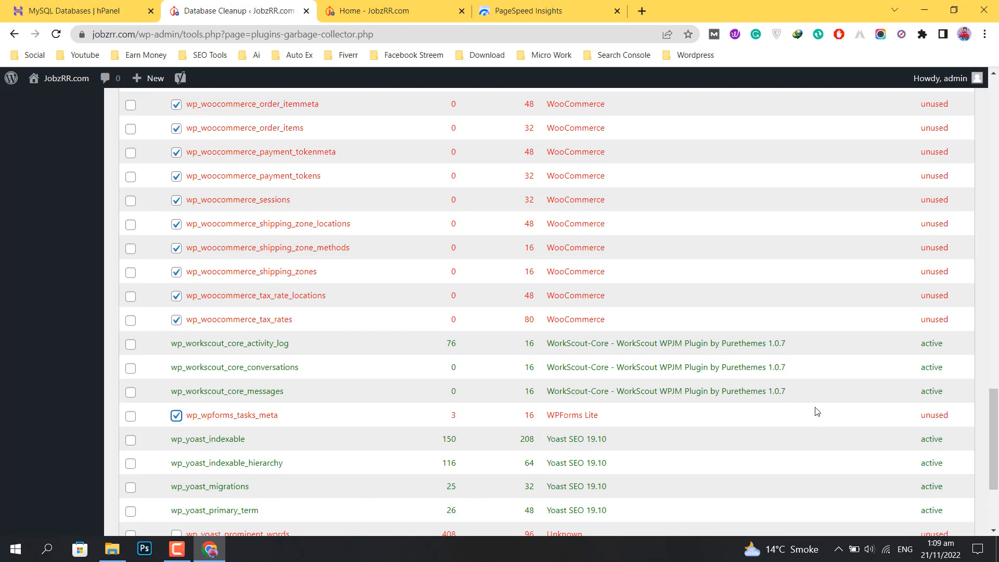
pyautogui.scroll(-3, 227, 375)
pyautogui.click(176, 367)
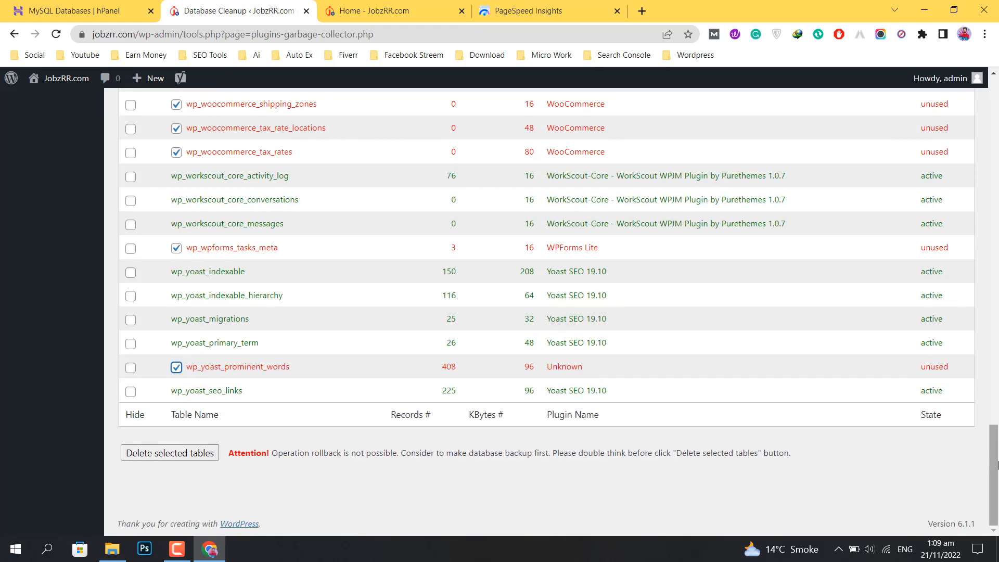
# Step: Review the table selection, permanently delete all selected tables, and look over the list of deleted tables
pyautogui.moveTo(996, 465); pyautogui.dragTo(980, 72)
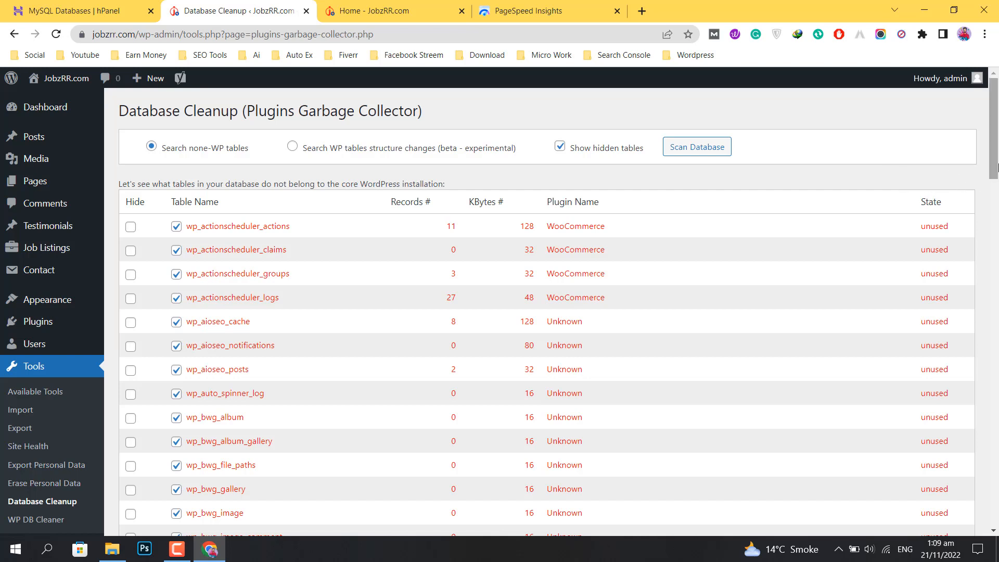
pyautogui.moveTo(996, 167); pyautogui.dragTo(995, 519)
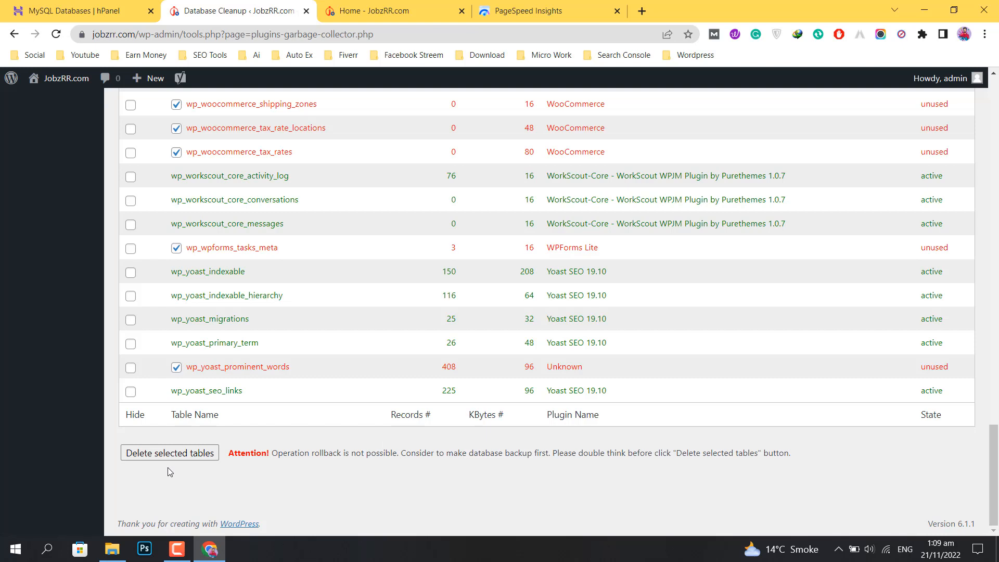
pyautogui.click(203, 458)
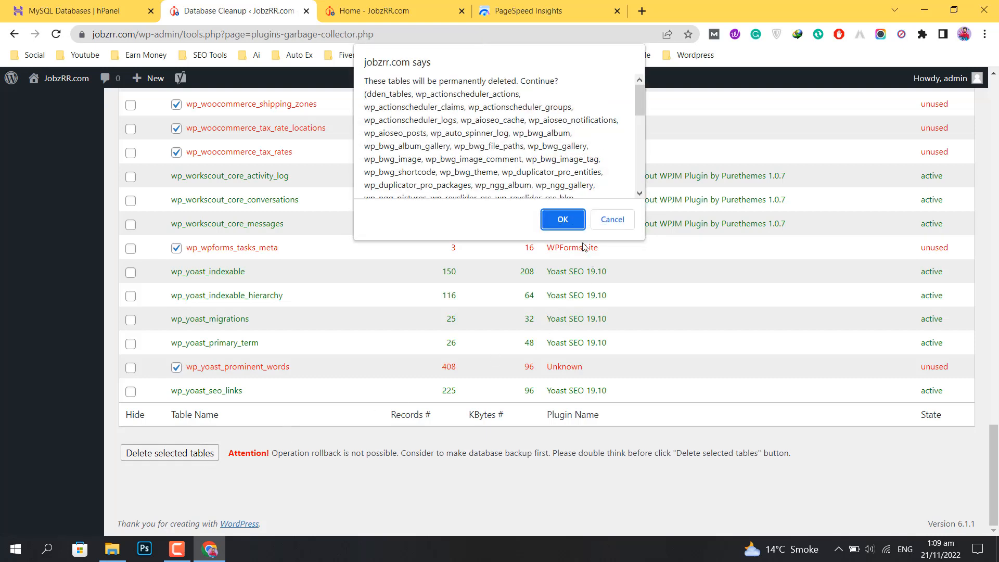
pyautogui.click(563, 220)
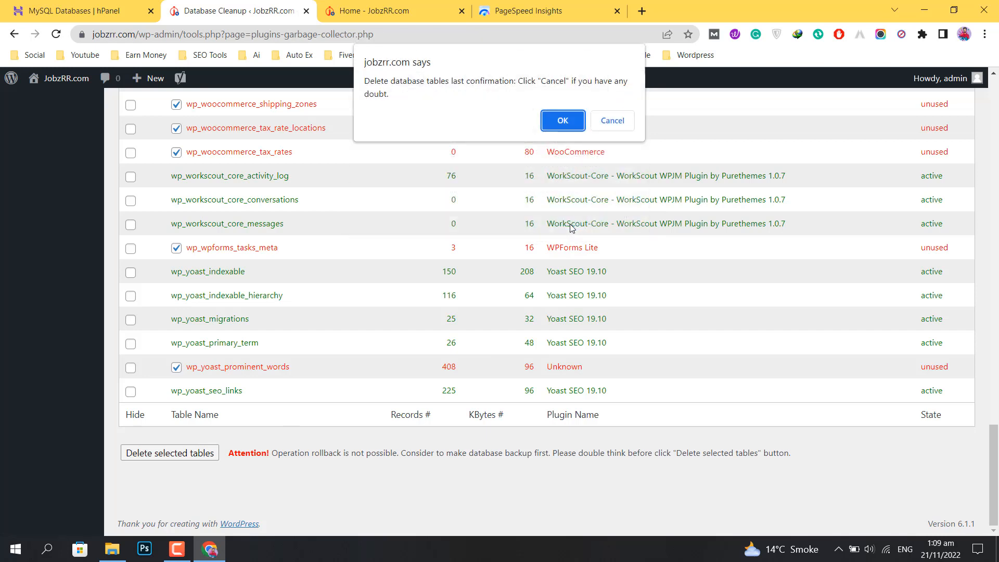
pyautogui.click(562, 127)
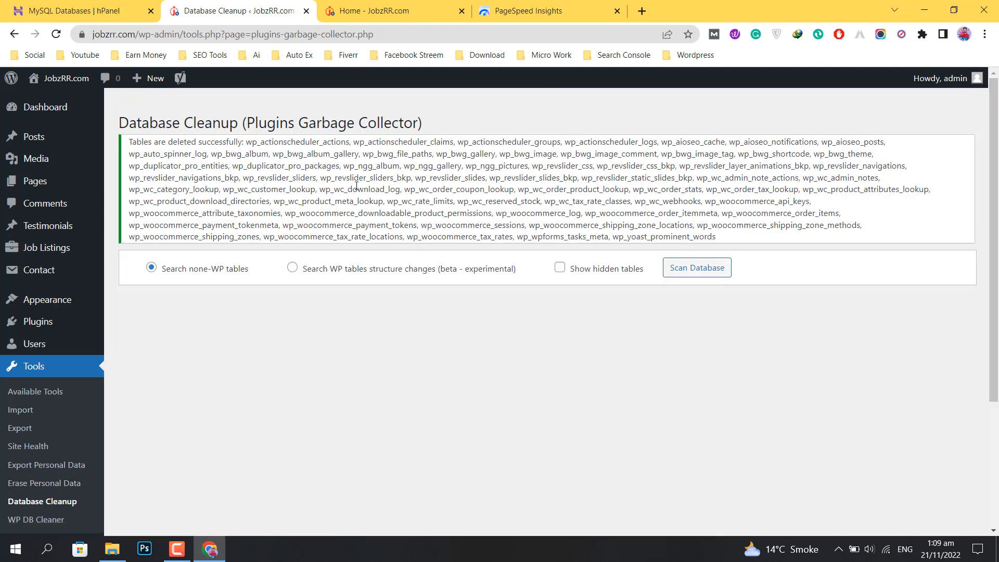
pyautogui.moveTo(132, 147); pyautogui.dragTo(791, 238)
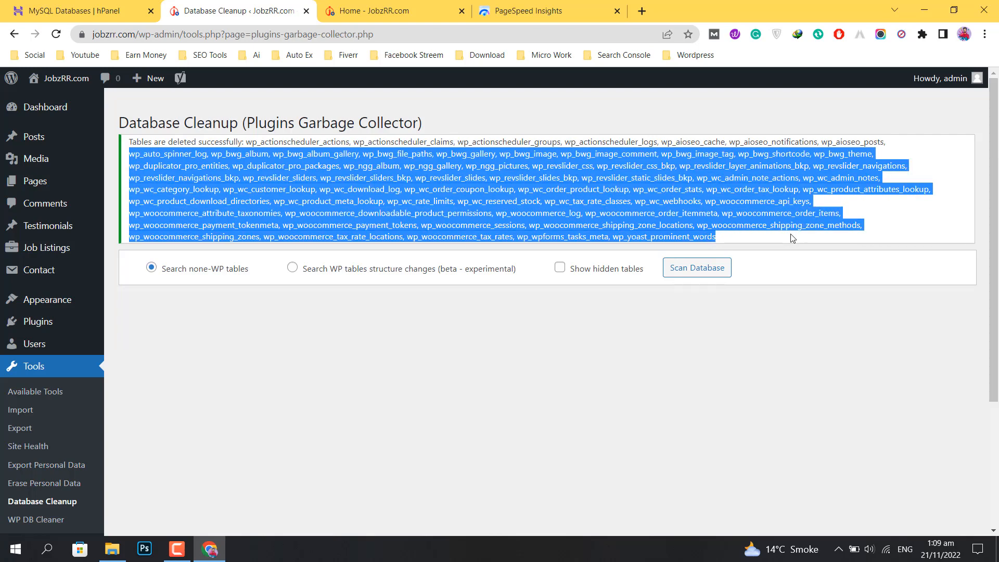
pyautogui.click(792, 237)
# Step: Rescan the database for remaining none-WP tables, including hidden ones
pyautogui.click(602, 269)
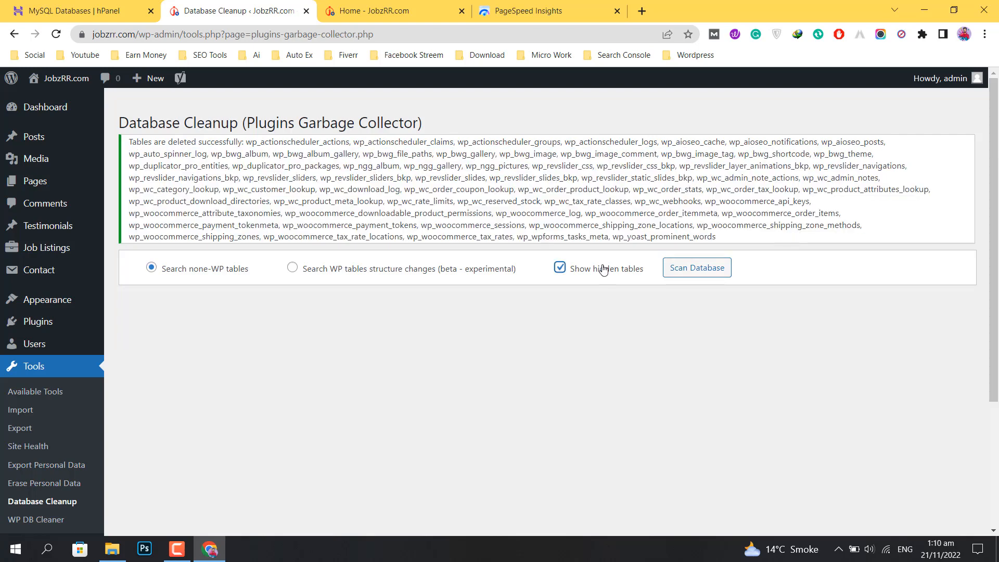
pyautogui.click(685, 272)
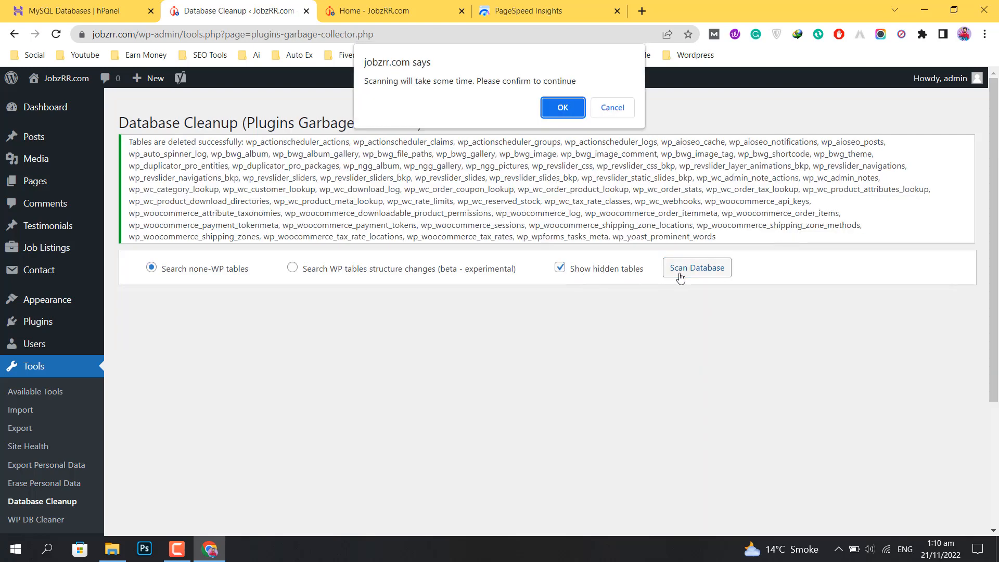
pyautogui.click(554, 101)
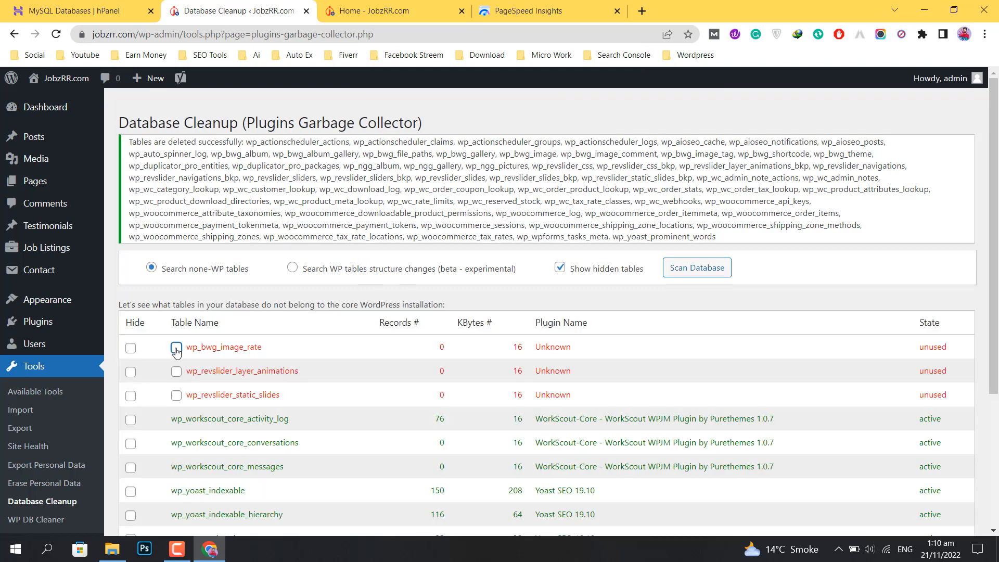
# Step: Select the leftover unused tables wp_bwg_image_rate, wp_revslider_layer_animations and wp_revslider_static_slides and delete them permanently
pyautogui.click(176, 372)
pyautogui.click(176, 395)
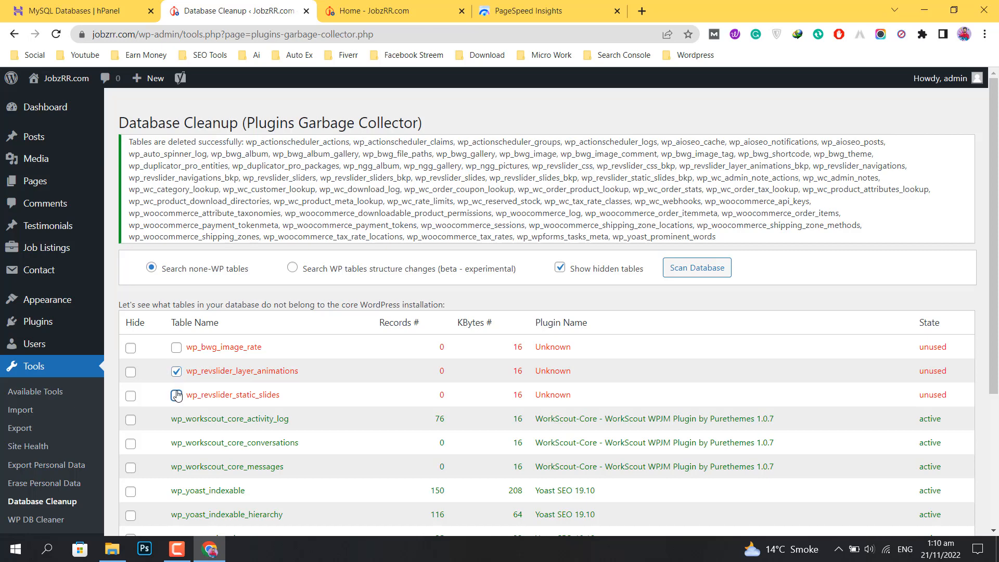
pyautogui.click(176, 347)
pyautogui.moveTo(996, 267); pyautogui.dragTo(998, 437)
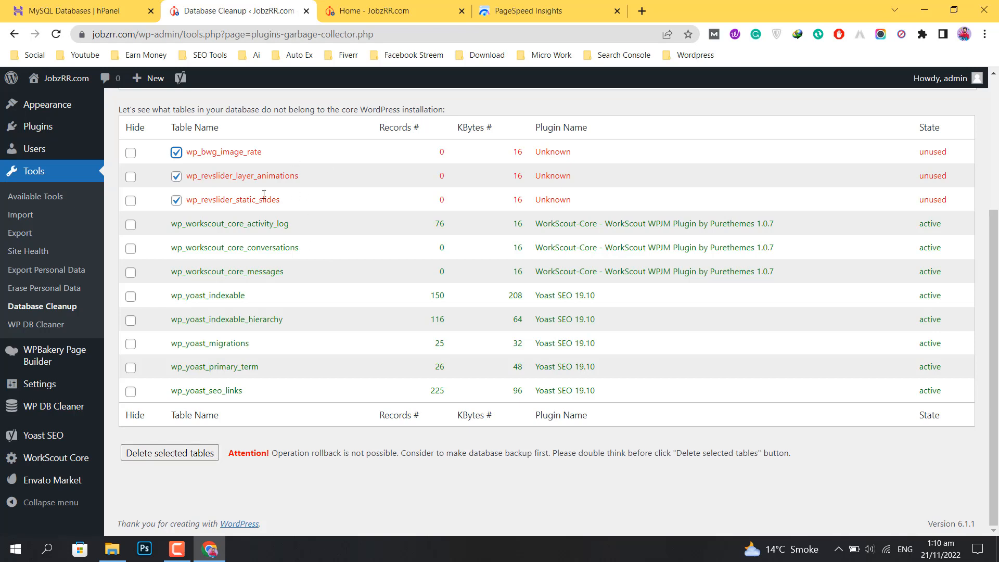
pyautogui.click(207, 455)
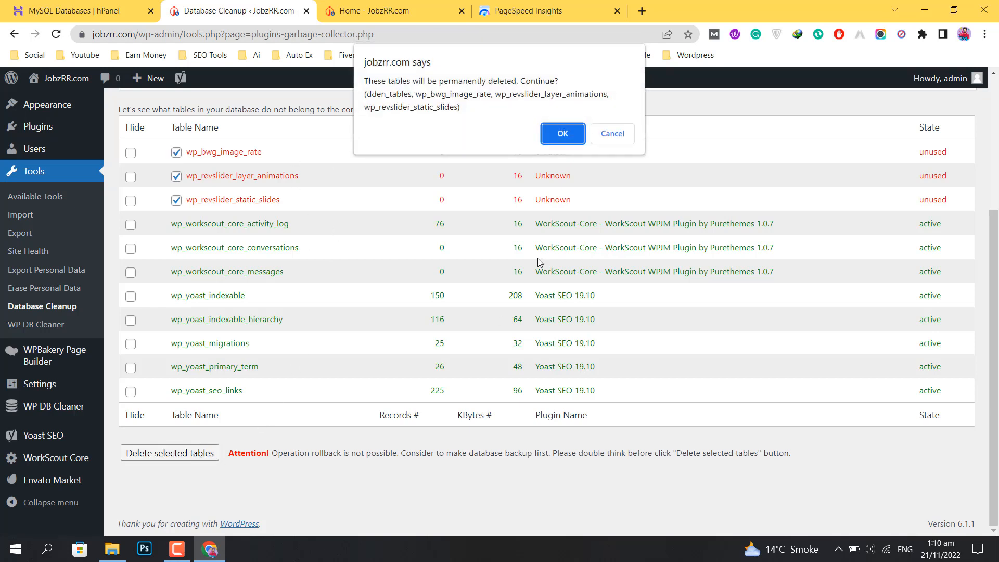
pyautogui.click(560, 131)
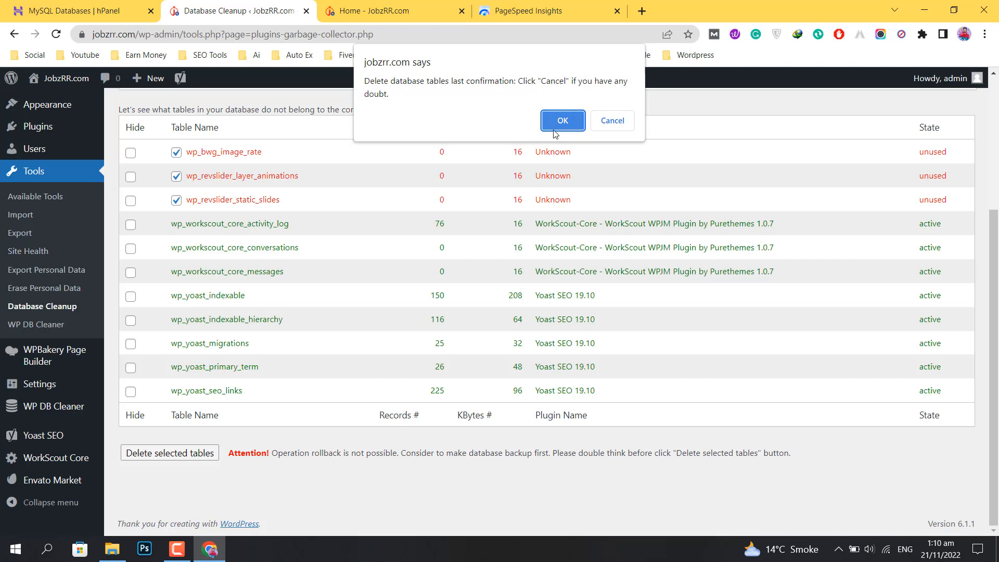
pyautogui.click(556, 125)
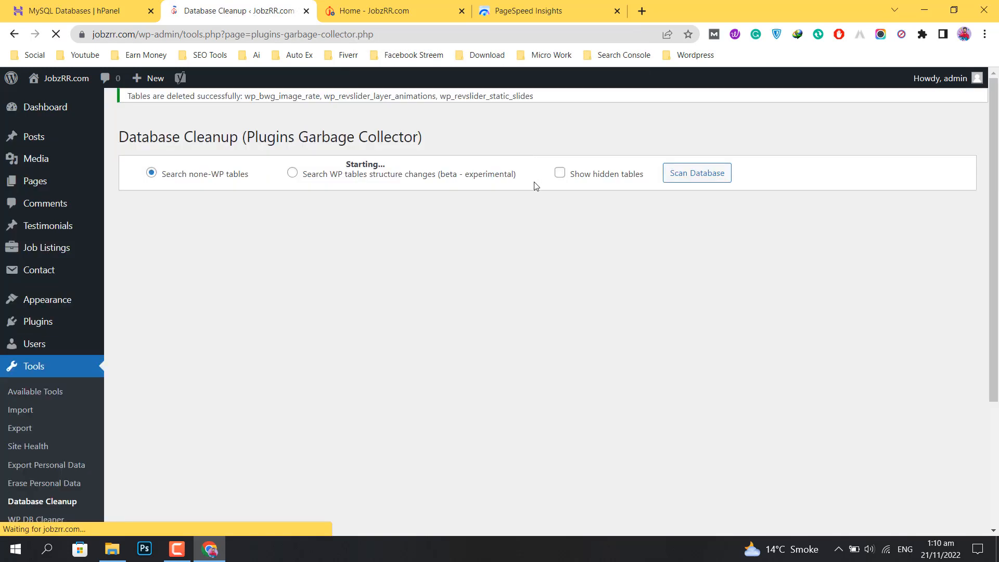
# Step: Scan the database once more with hidden tables shown to check for any leftover unused tables
pyautogui.click(559, 172)
pyautogui.click(668, 177)
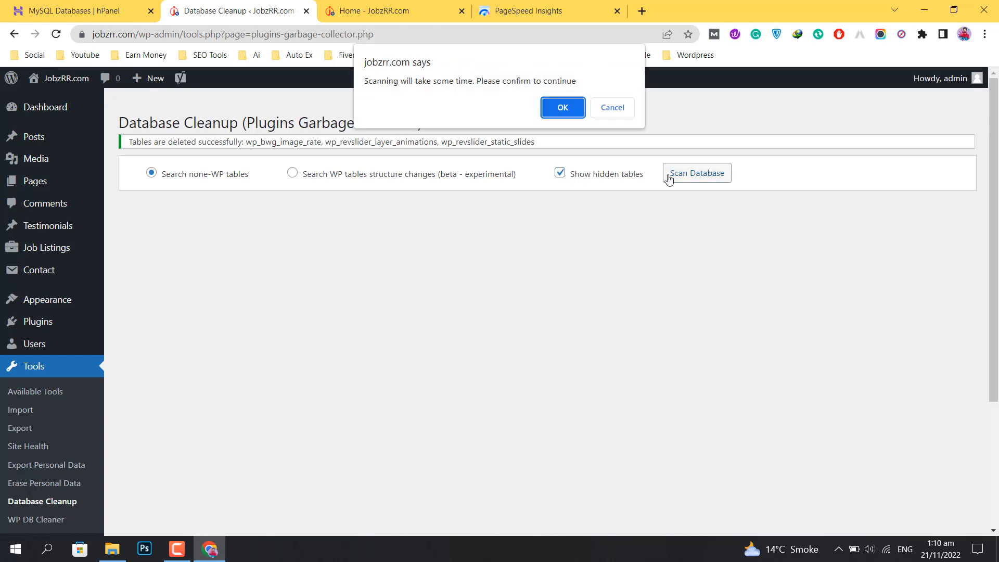
pyautogui.click(566, 109)
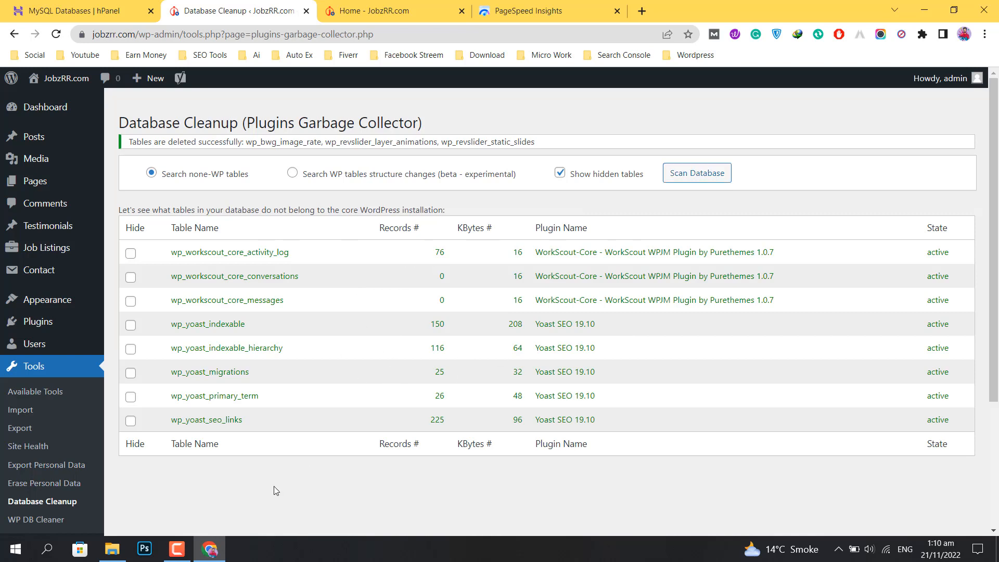
# Step: Open the General clean-up page of Advanced DB Cleaner PRO and view its elements to clean
pyautogui.scroll(-3, 273, 485)
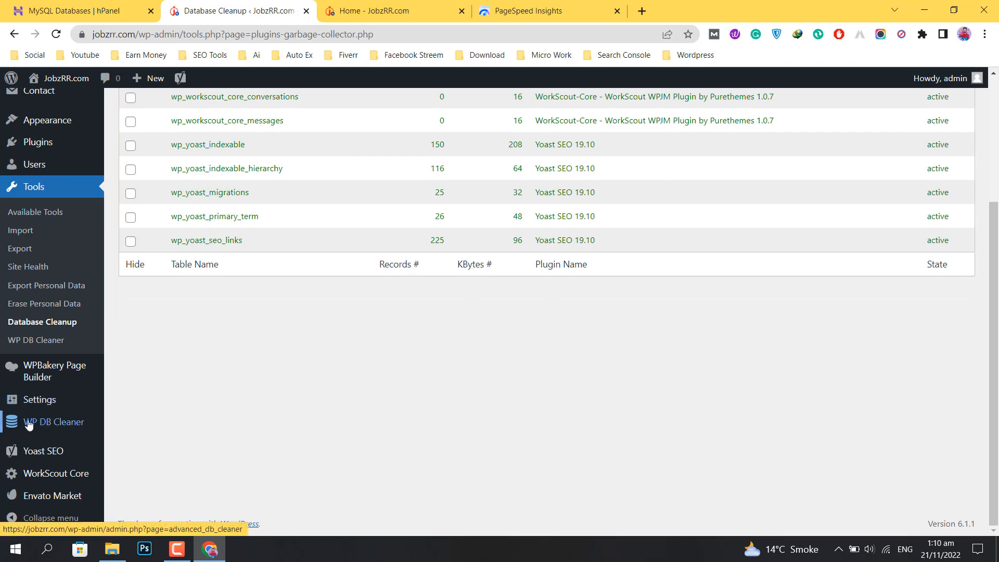
pyautogui.click(62, 430)
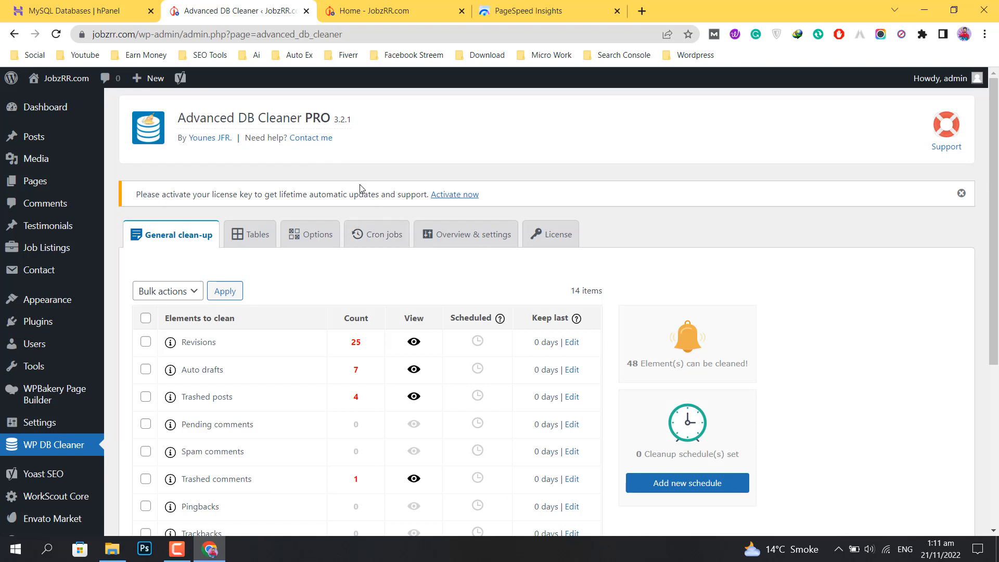
pyautogui.scroll(-1, 362, 203)
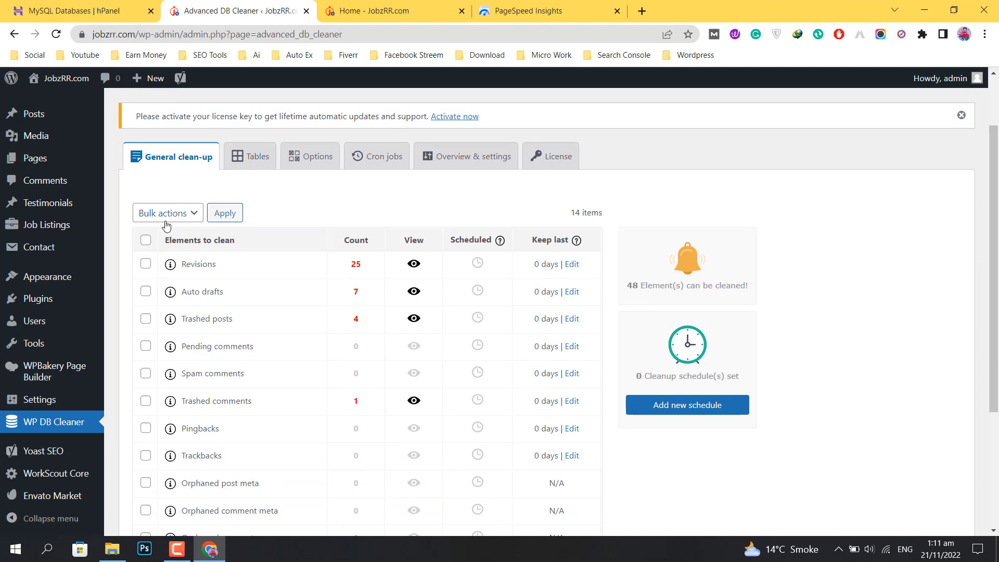
# Step: Select all elements on the General clean-up page and run the Clean bulk action on them, confirming the irreversible cleaning
pyautogui.scroll(-4, 271, 241)
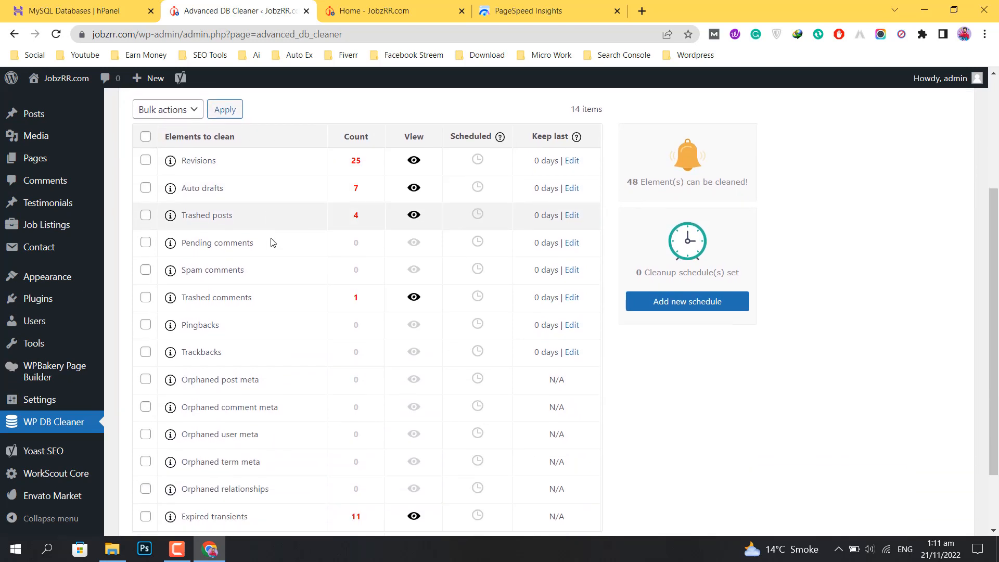
pyautogui.scroll(3, 271, 242)
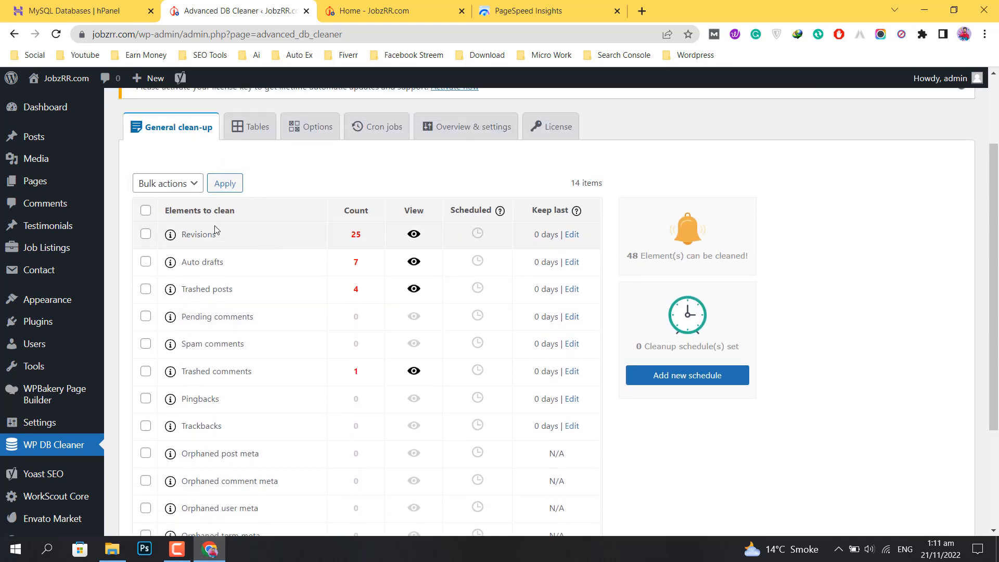
pyautogui.click(146, 211)
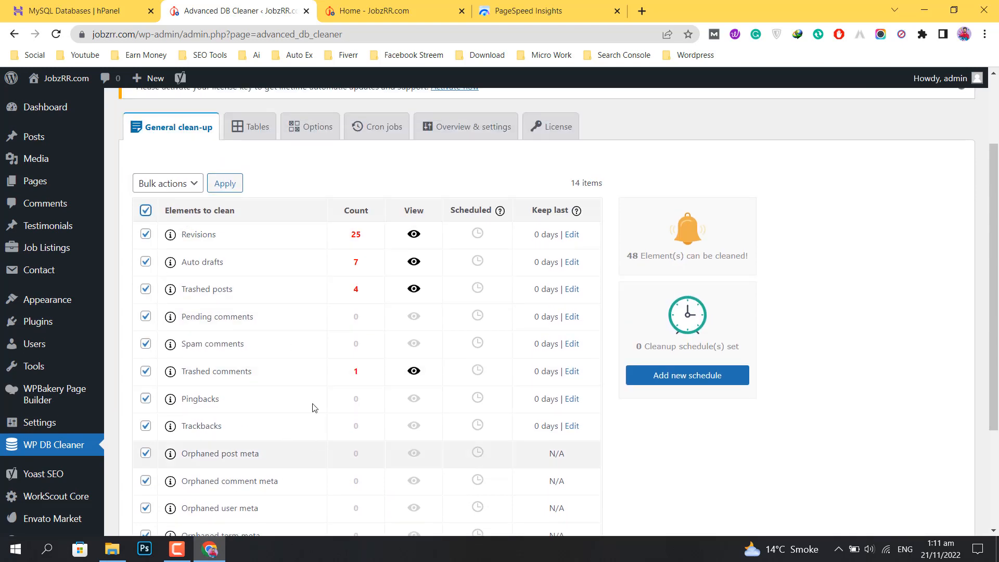
pyautogui.click(182, 185)
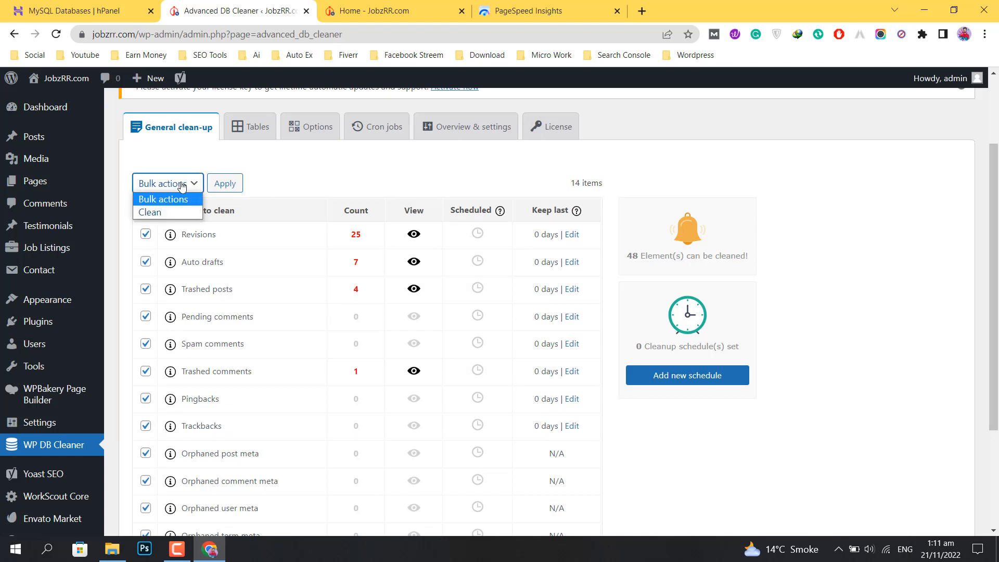
pyautogui.click(154, 213)
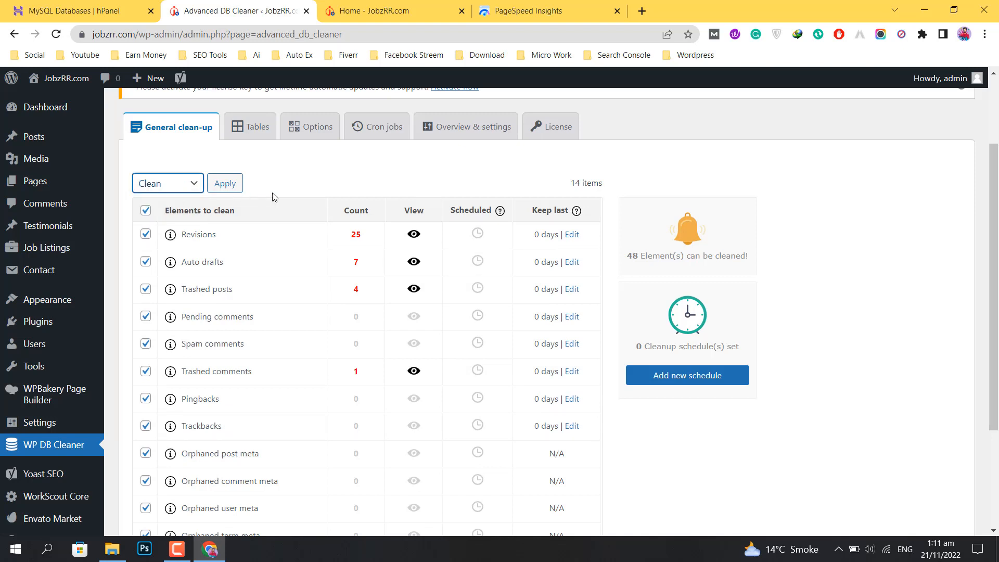
pyautogui.click(242, 190)
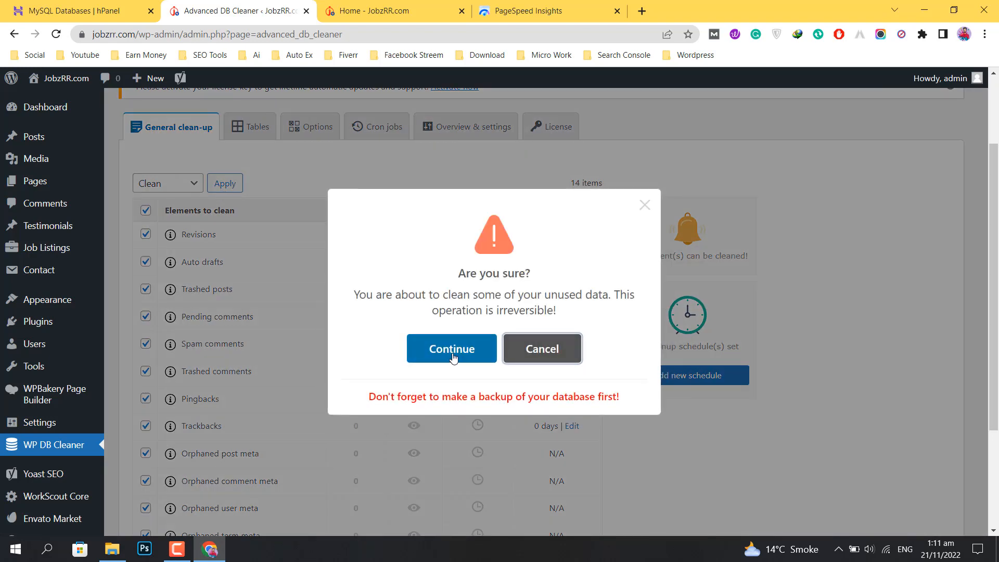
pyautogui.click(453, 357)
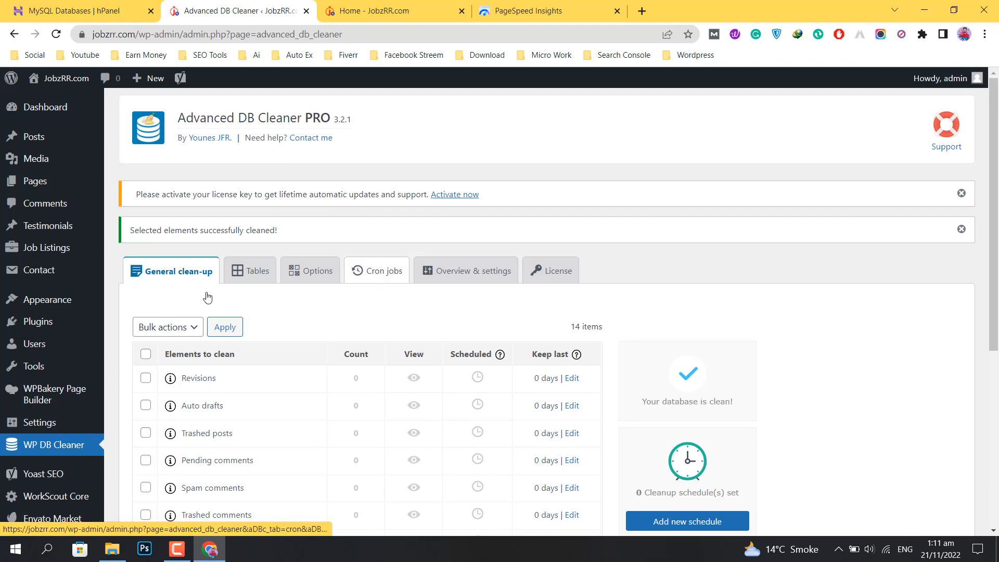
pyautogui.scroll(-4, 380, 361)
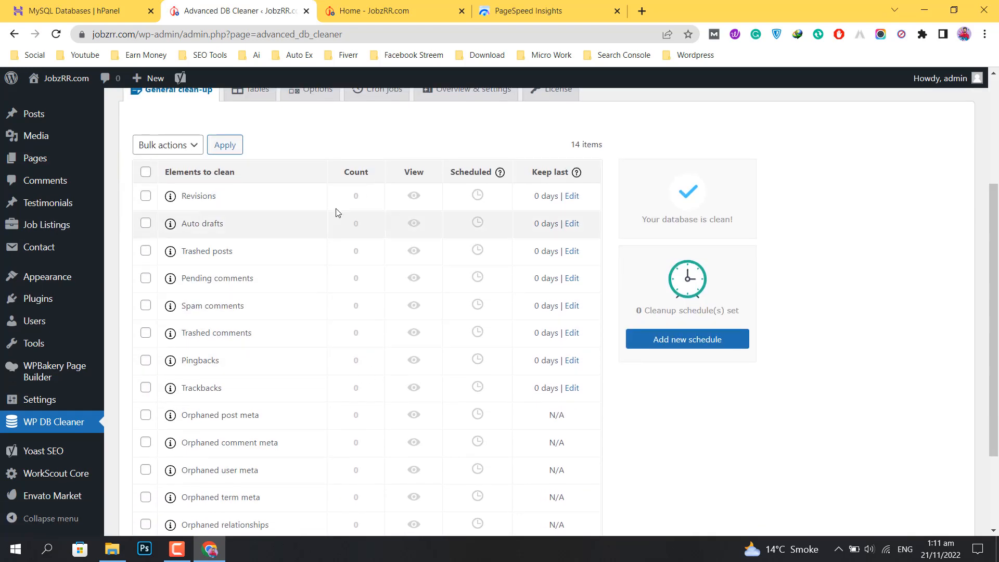
pyautogui.scroll(-2, 371, 326)
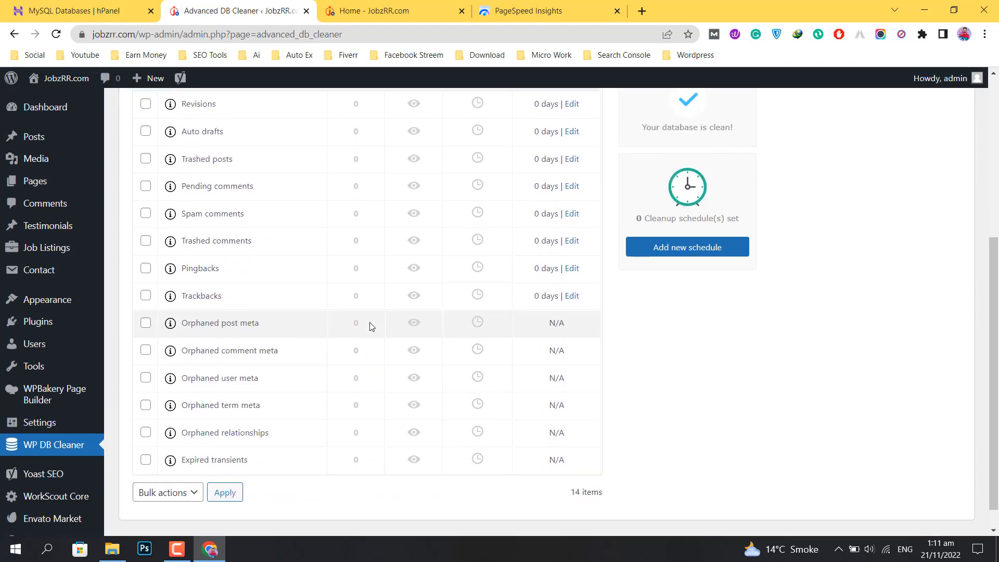
pyautogui.scroll(6, 370, 326)
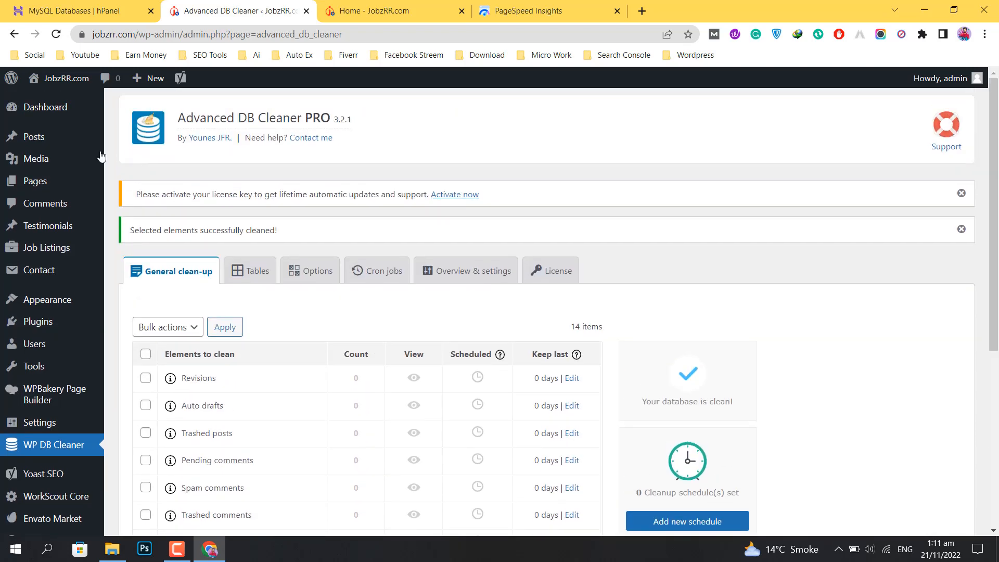
# Step: Deactivate the Advanced Database Cleaner PRO and Plugins Garbage Collector plugins together with a bulk action
pyautogui.click(38, 322)
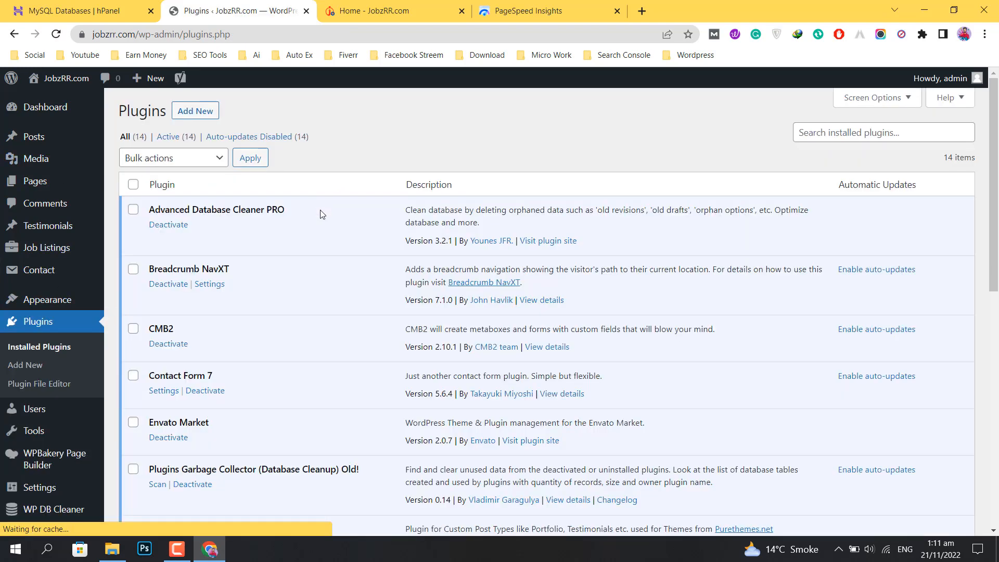
pyautogui.click(133, 209)
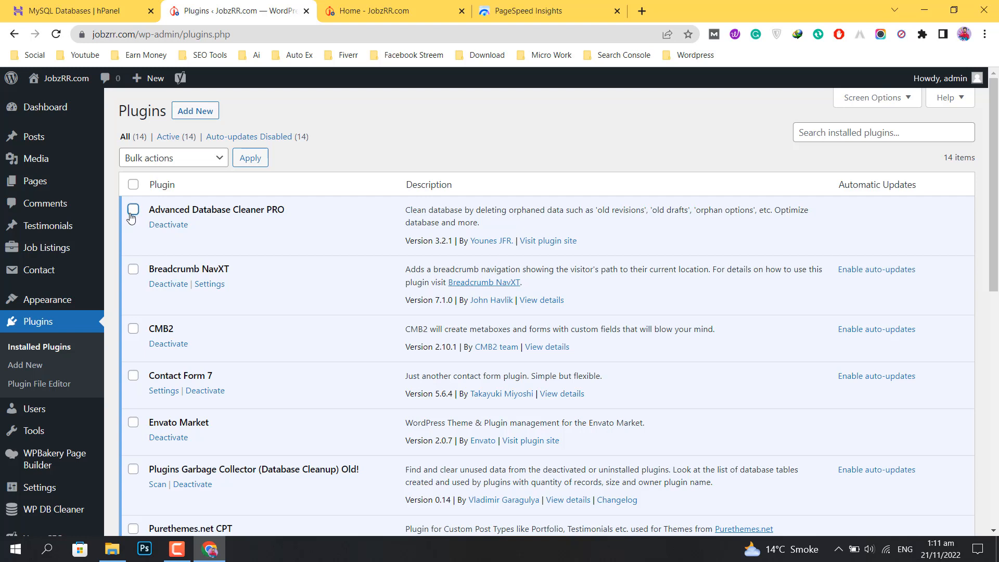
pyautogui.scroll(-1, 285, 329)
pyautogui.scroll(-2, 285, 328)
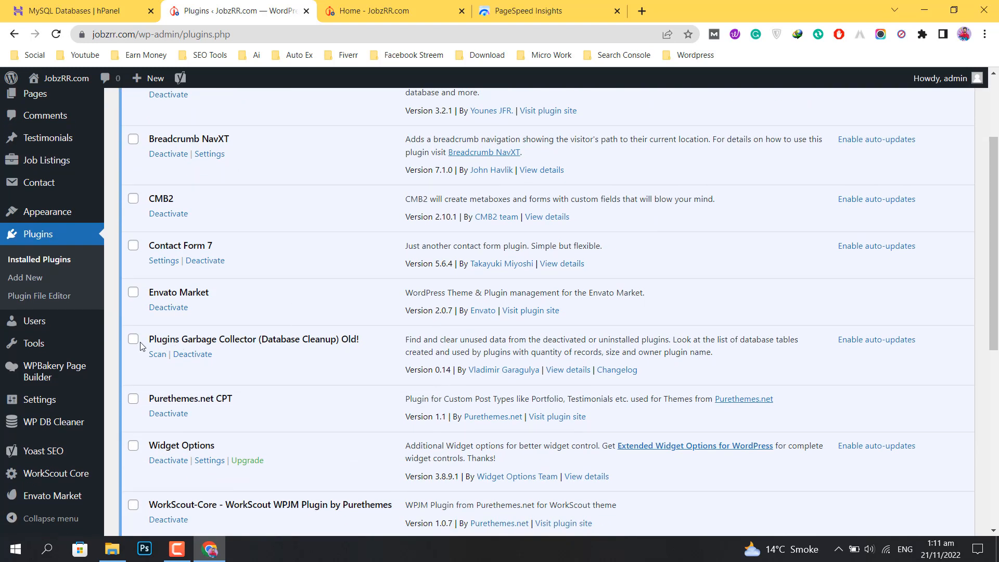
pyautogui.scroll(3, 137, 346)
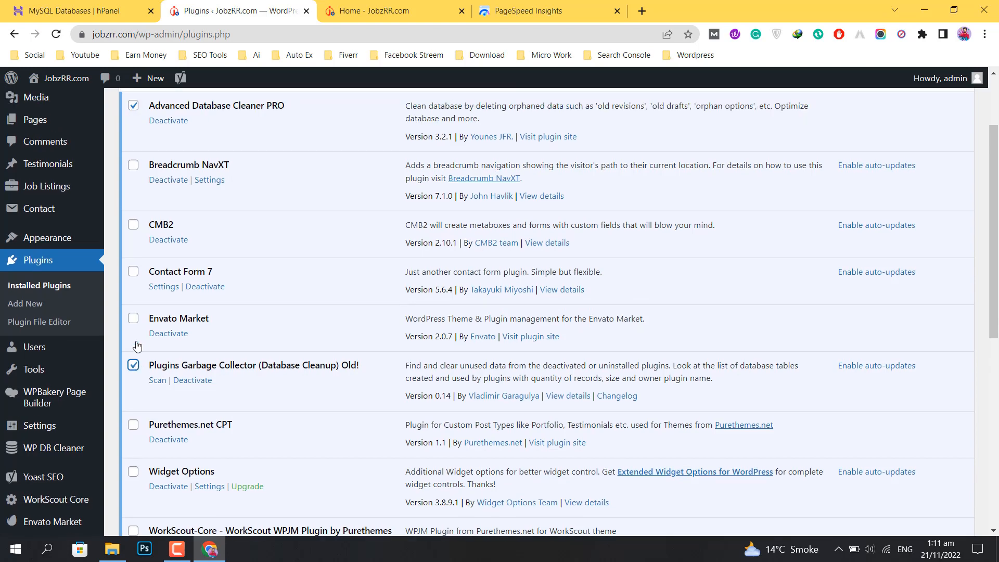
pyautogui.click(202, 165)
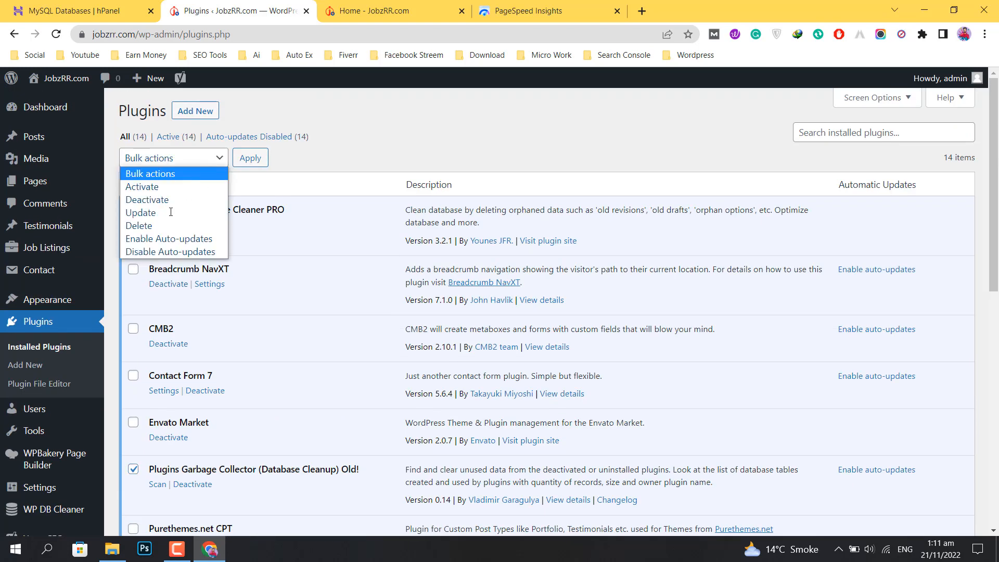
pyautogui.click(154, 200)
pyautogui.click(254, 159)
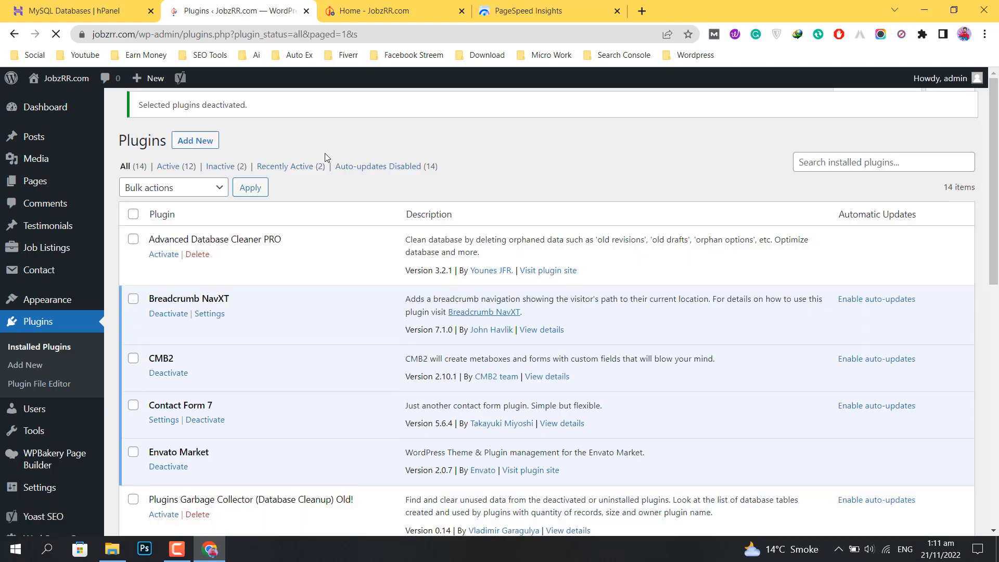
# Step: Delete the deactivated Advanced Database Cleaner PRO and Plugins Garbage Collector plugins from the site
pyautogui.click(198, 264)
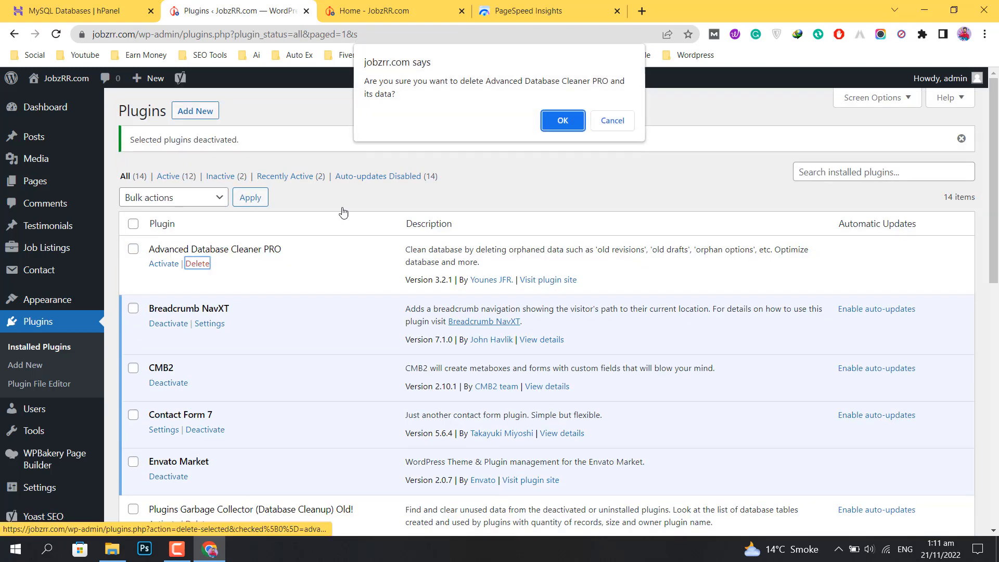
pyautogui.click(562, 119)
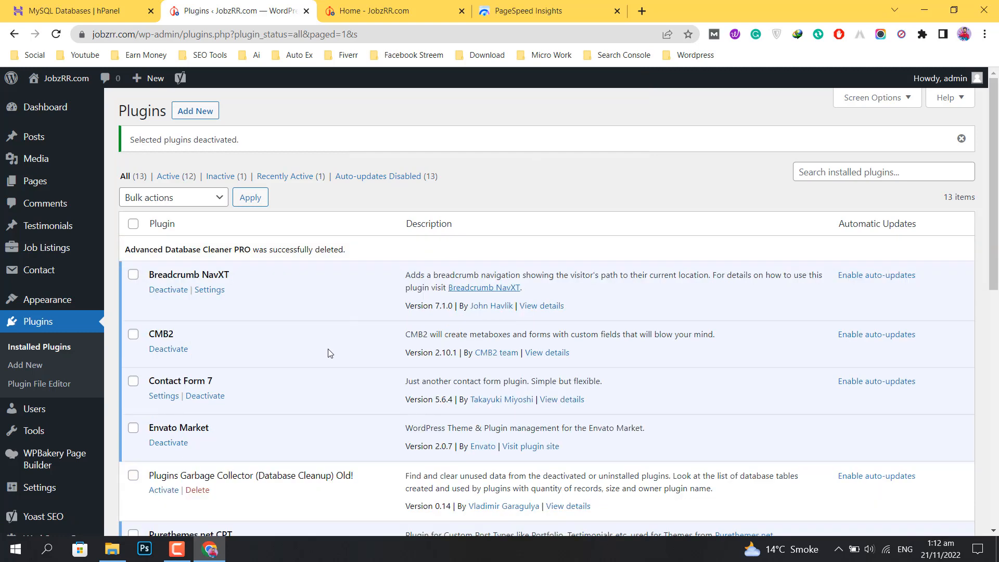
pyautogui.click(197, 490)
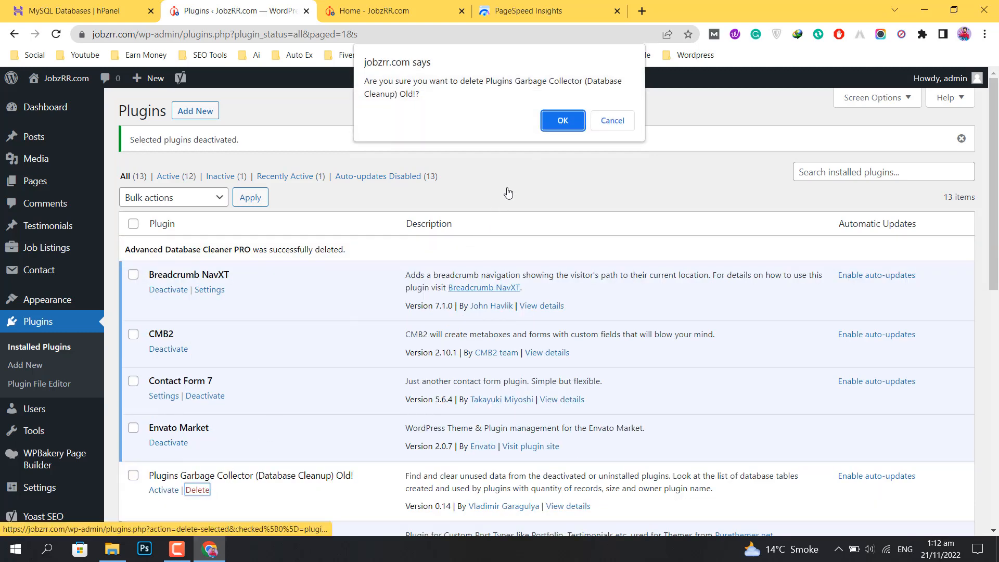
pyautogui.click(566, 120)
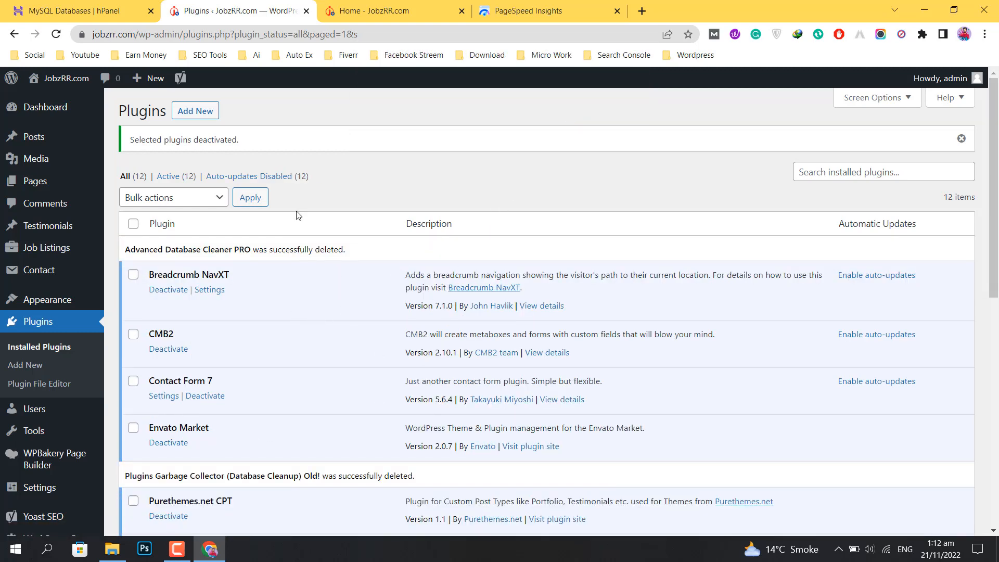
# Step: Upload WP Rocket Activated.zip from the WP Rocket folder as a new plugin, install it and activate it
pyautogui.click(64, 113)
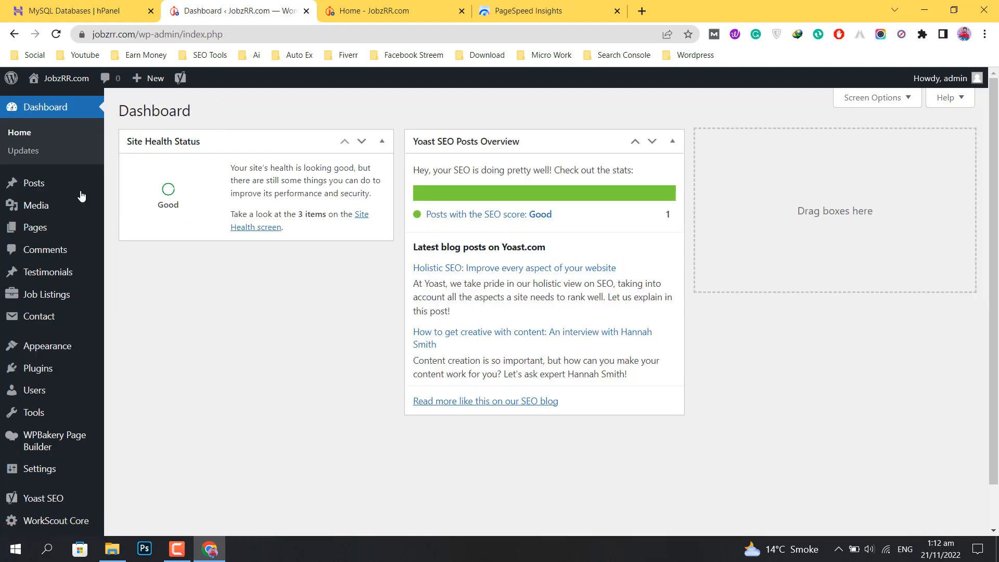
pyautogui.click(136, 389)
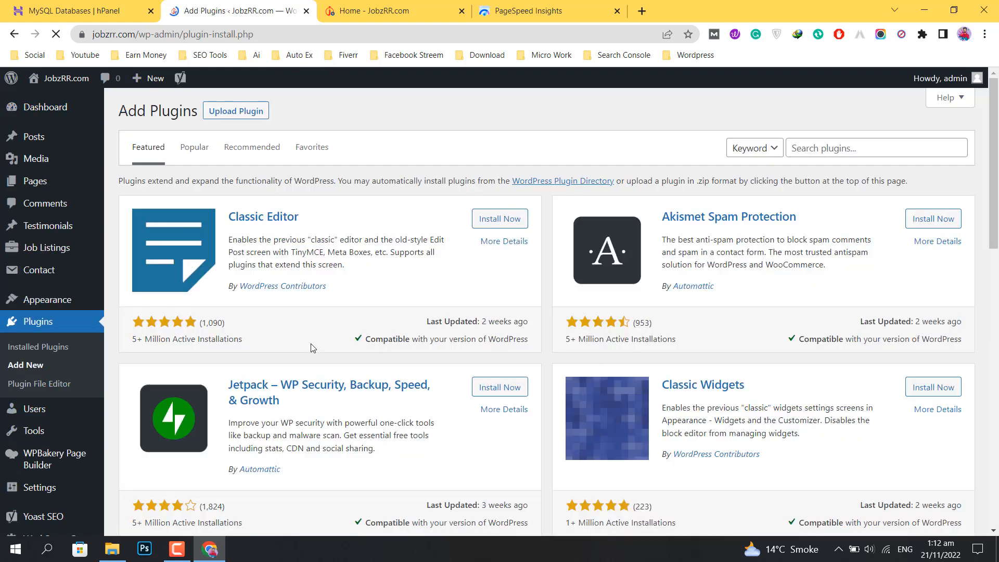
pyautogui.click(254, 116)
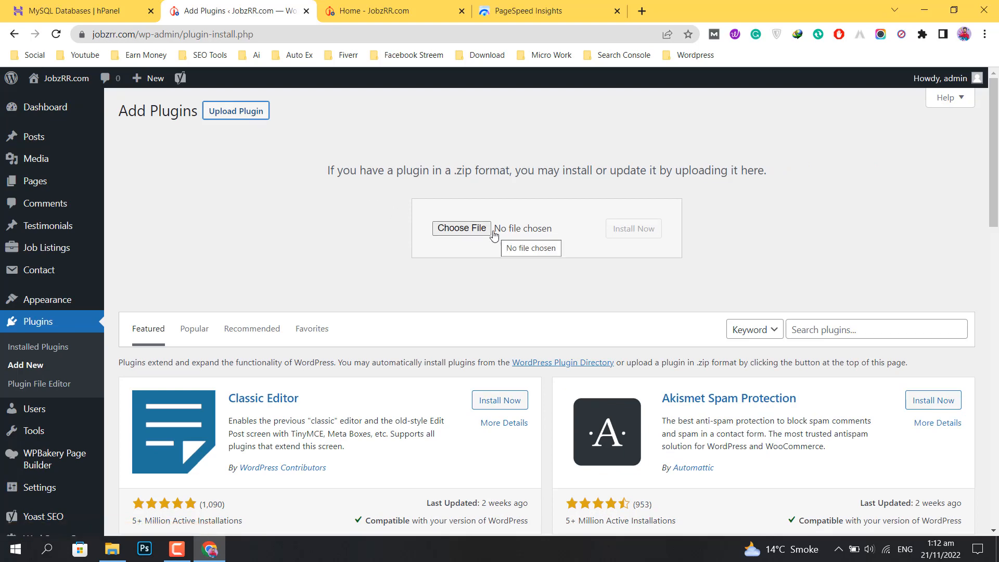
pyautogui.click(473, 229)
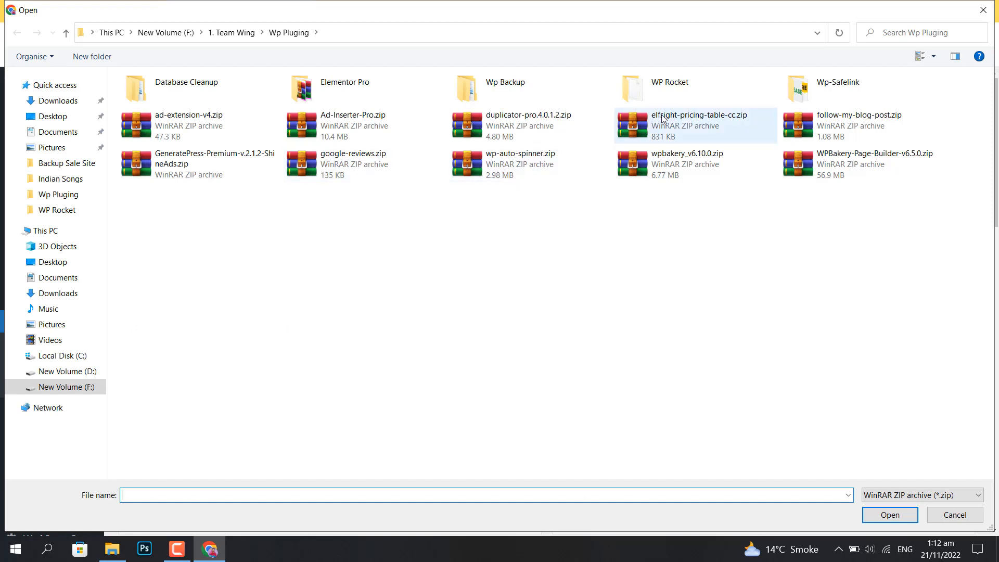
pyautogui.doubleClick(677, 99)
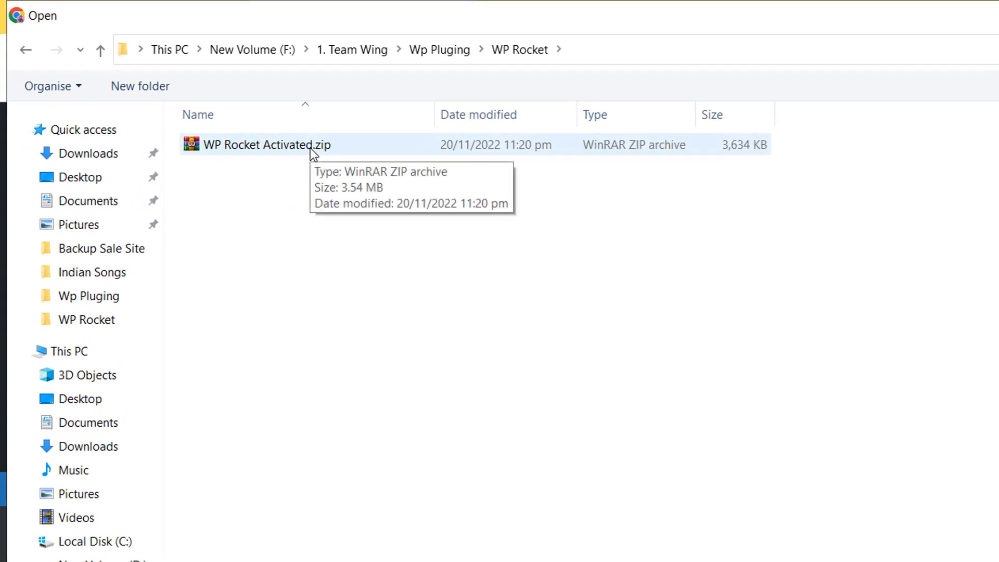
pyautogui.doubleClick(340, 150)
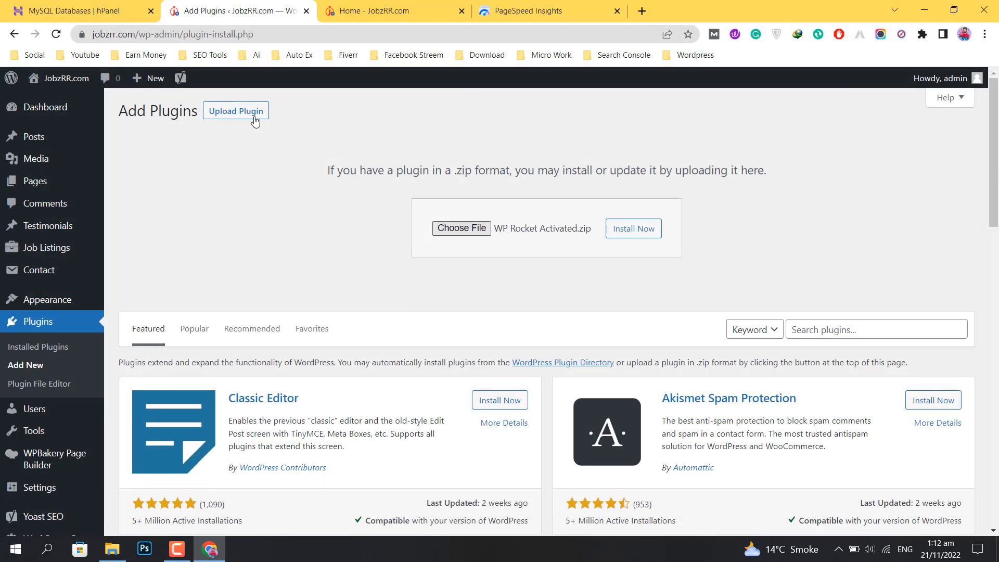
pyautogui.click(647, 235)
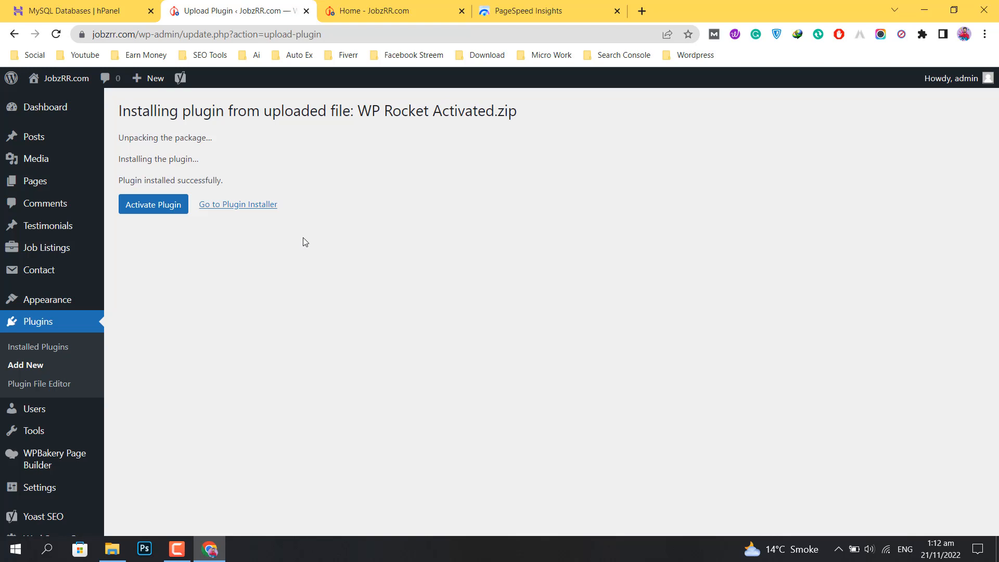
pyautogui.click(177, 217)
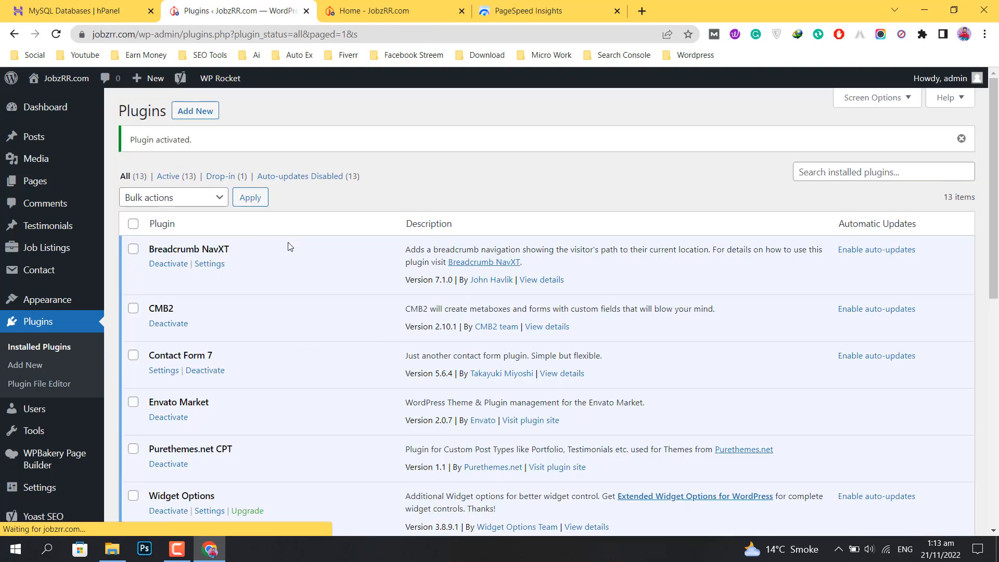
# Step: Open the WP Rocket settings page and dismiss the RocketCDN promotion notice
pyautogui.scroll(-10, 290, 246)
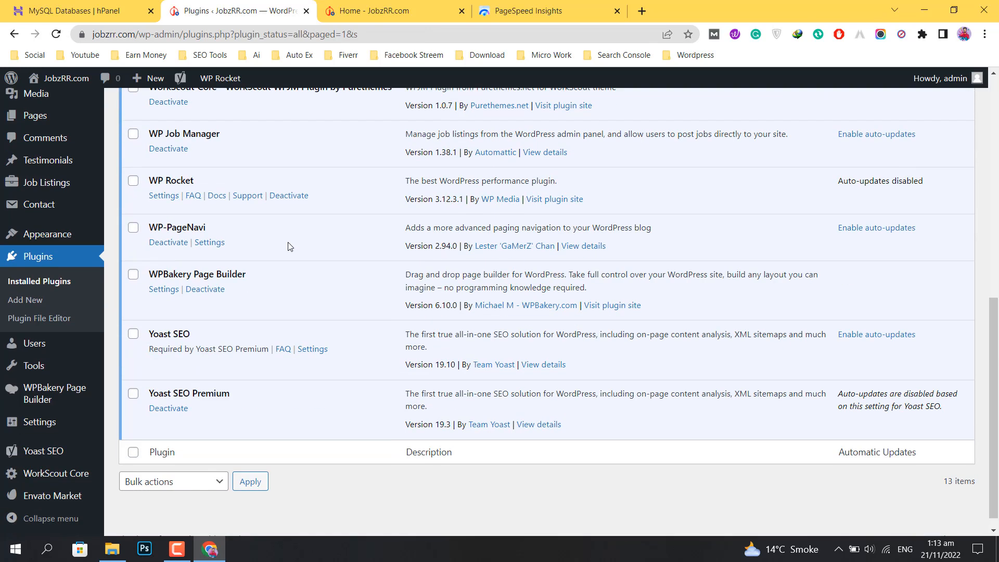
pyautogui.scroll(1, 290, 246)
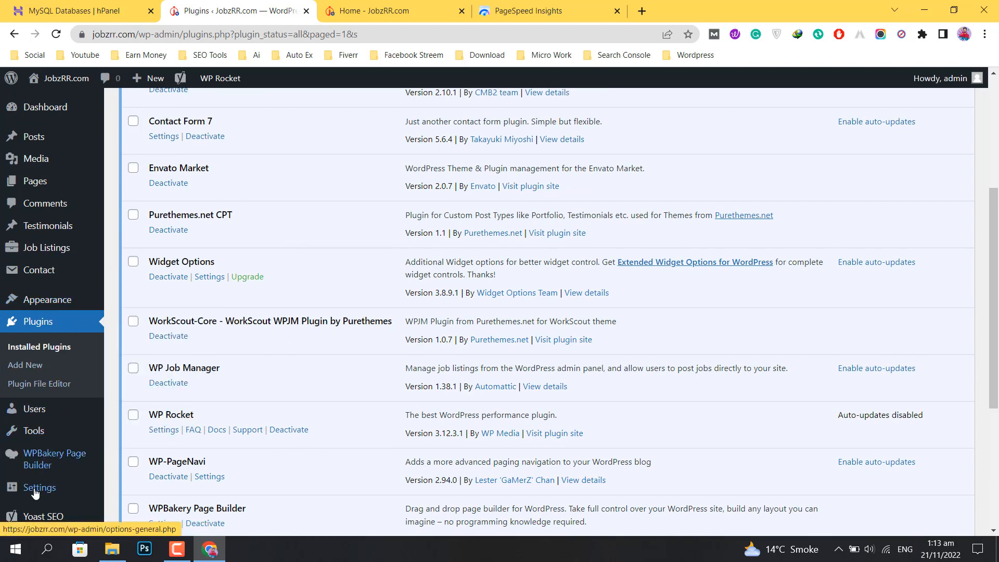
pyautogui.moveTo(34, 489)
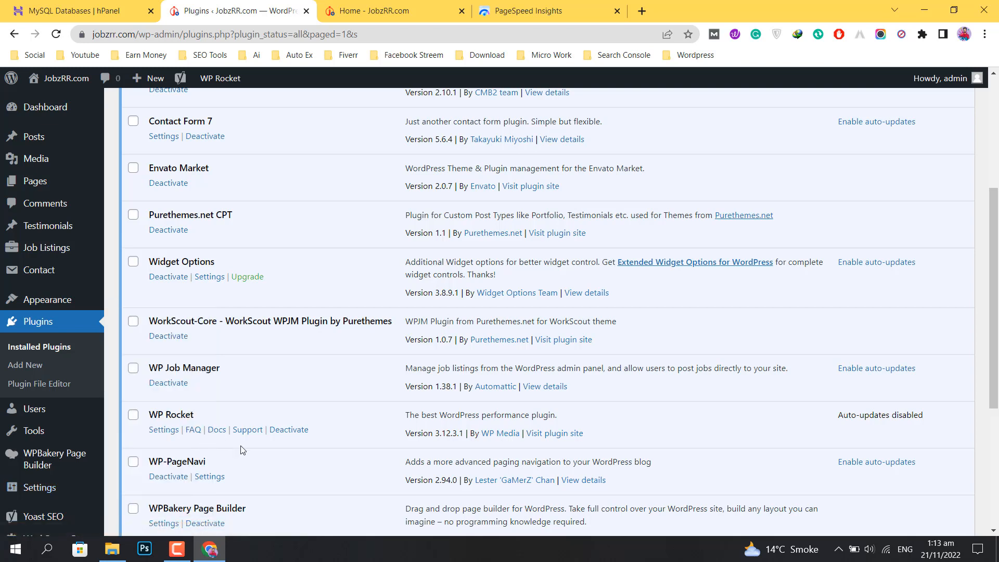
pyautogui.click(34, 101)
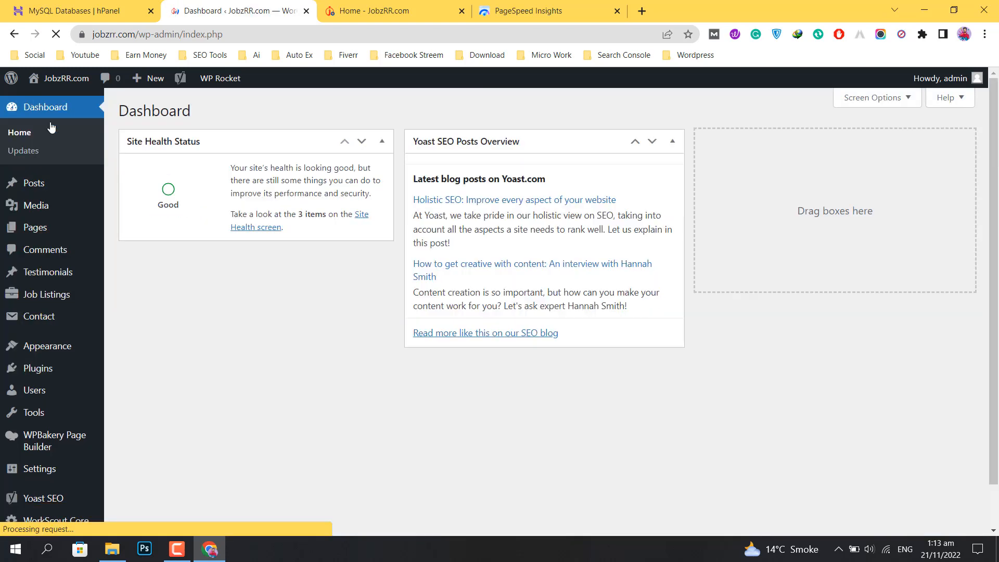
pyautogui.scroll(-1, 183, 333)
pyautogui.moveTo(46, 426)
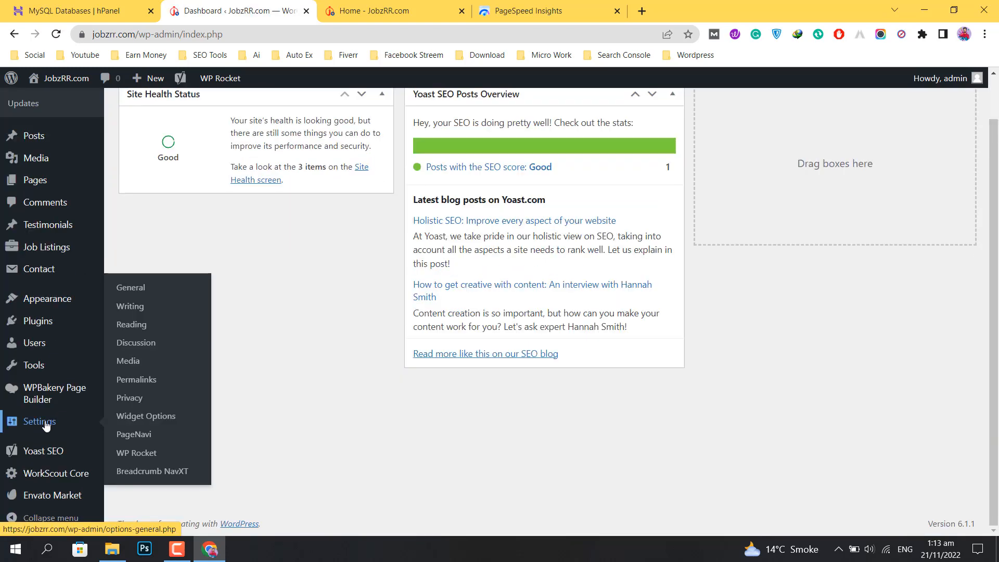
pyautogui.click(137, 458)
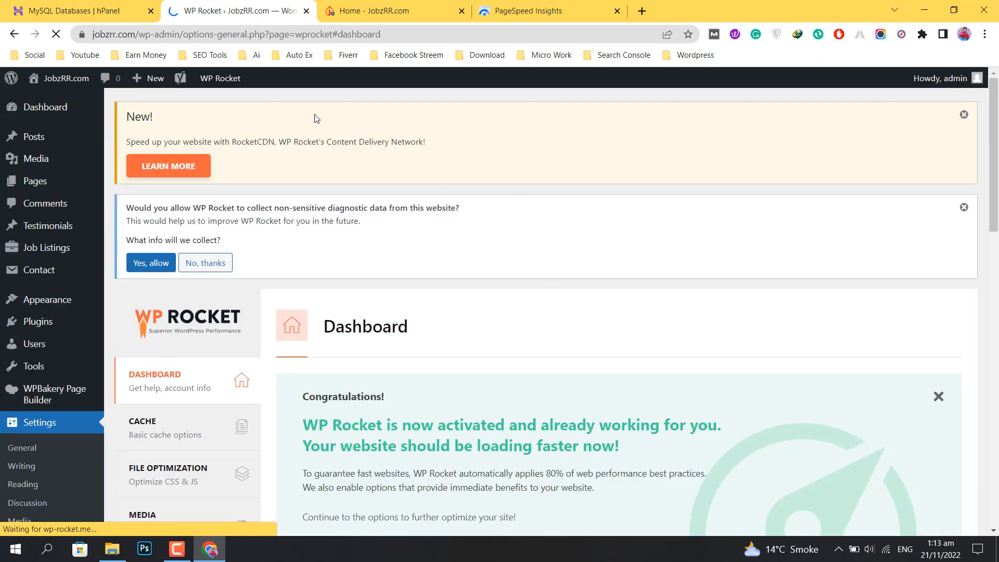
pyautogui.click(963, 117)
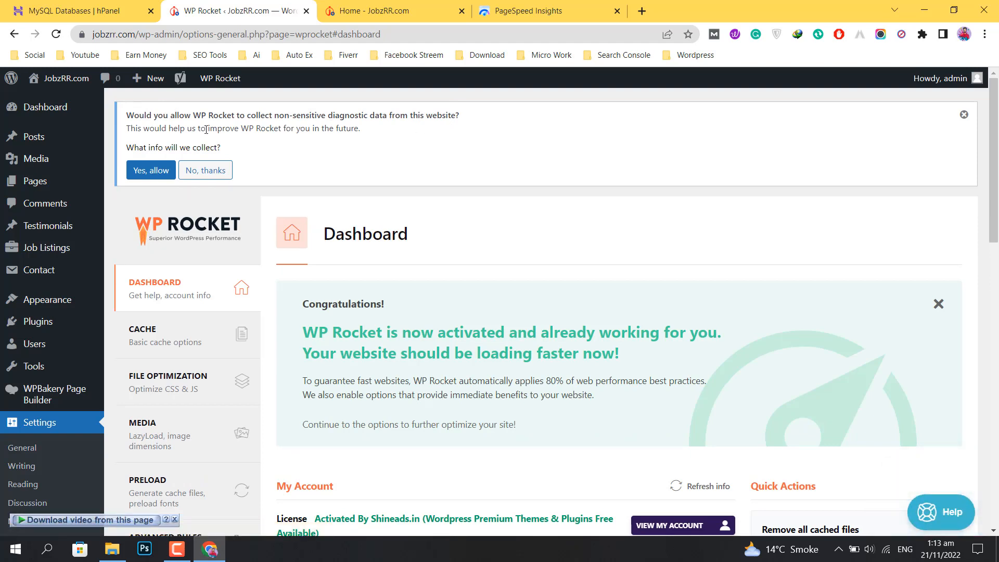
# Step: Allow WP Rocket to collect non-sensitive diagnostic data from the website and dismiss the resulting metrics notice
pyautogui.click(159, 173)
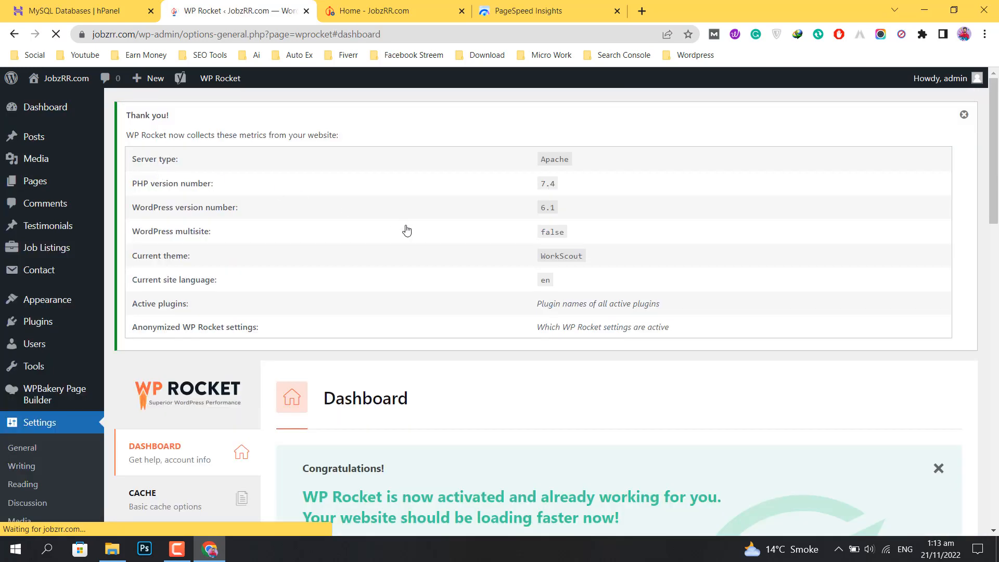
pyautogui.click(969, 117)
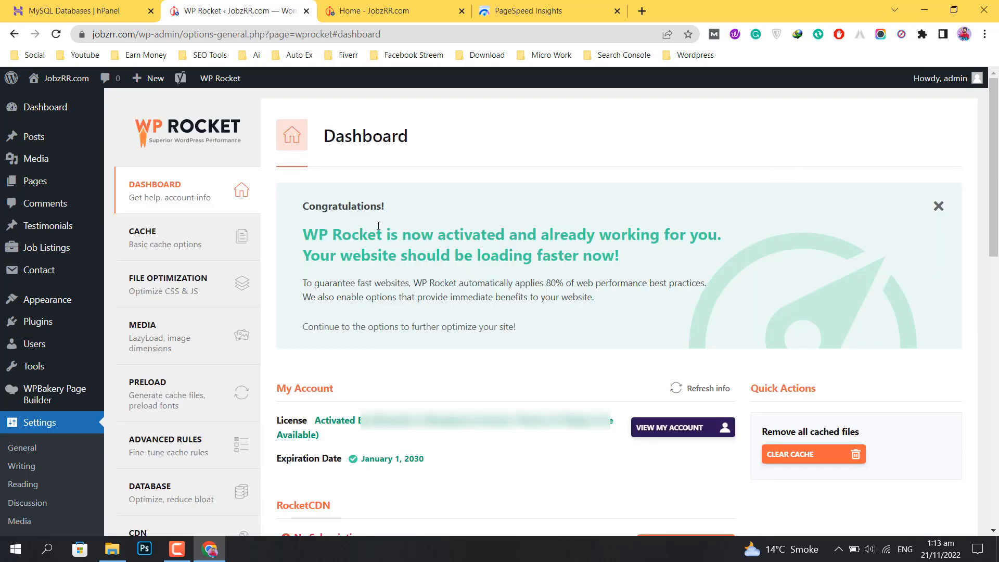
# Step: Check the license and expiration date in the My Account section of the WP Rocket dashboard
pyautogui.scroll(-1, 378, 226)
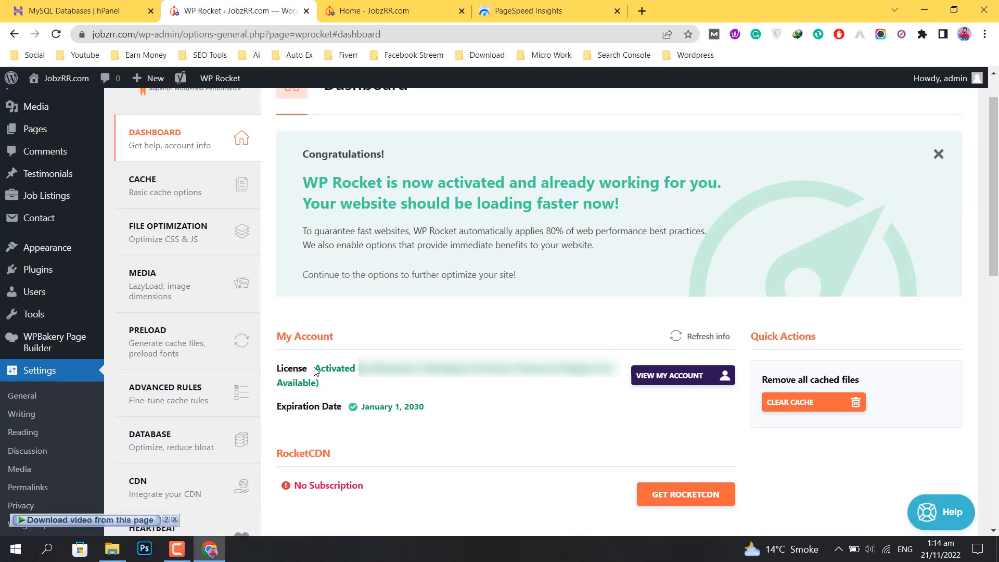
pyautogui.doubleClick(289, 368)
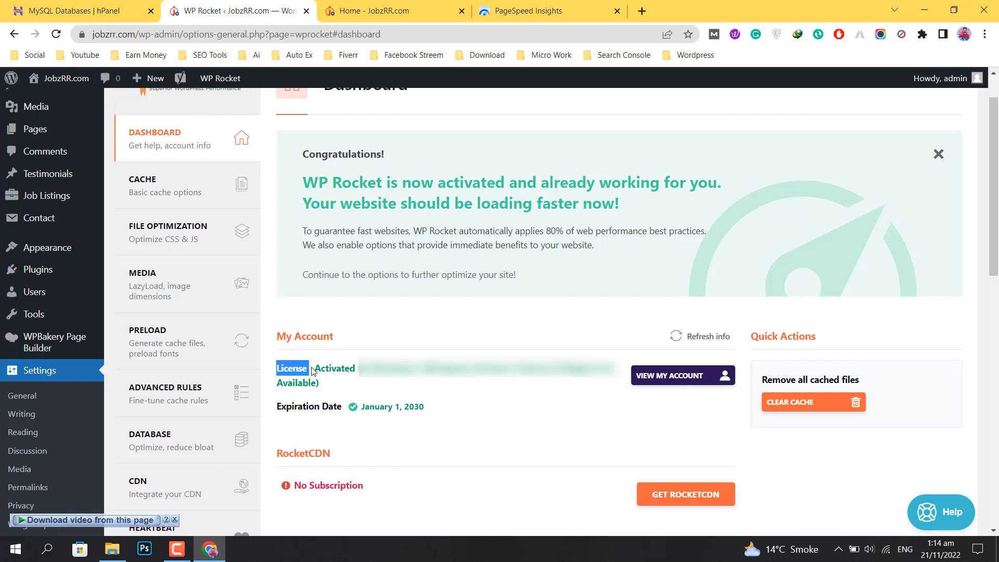
pyautogui.doubleClick(315, 369)
pyautogui.moveTo(314, 370); pyautogui.dragTo(481, 395)
pyautogui.click(481, 395)
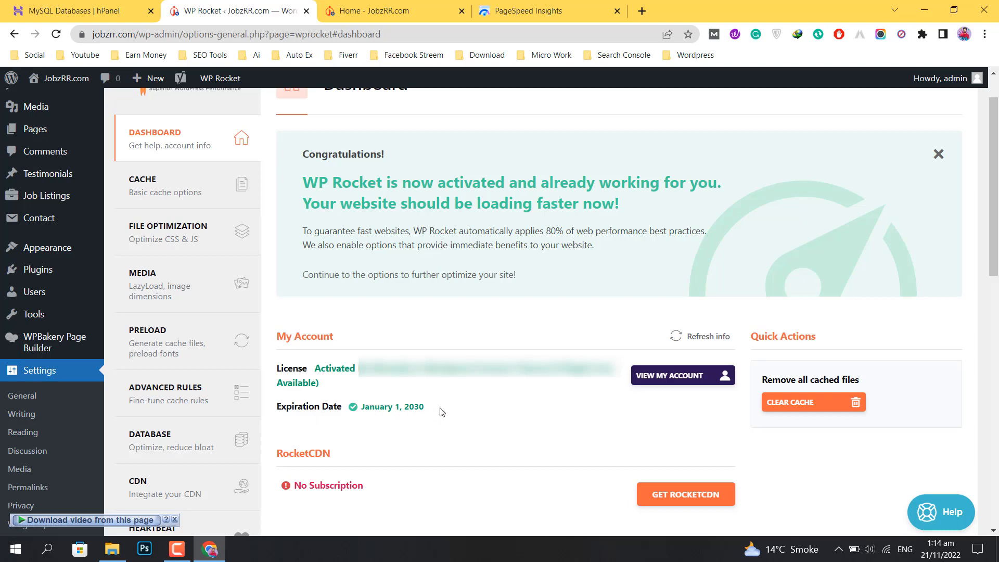
# Step: Look through the RocketCDN, My Status, Getting Started and remaining sections of the WP Rocket dashboard
pyautogui.scroll(-2, 439, 412)
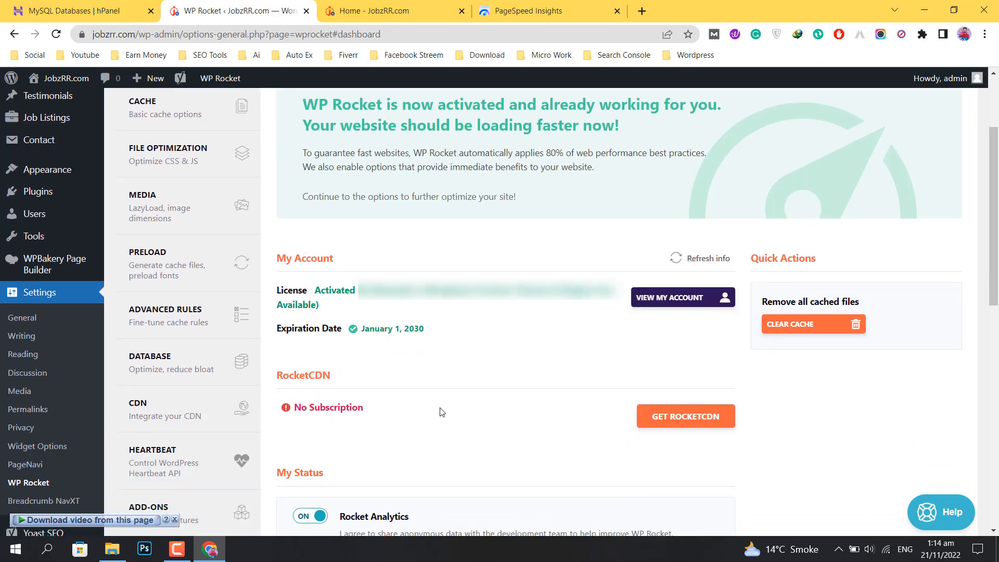
pyautogui.scroll(-1, 440, 412)
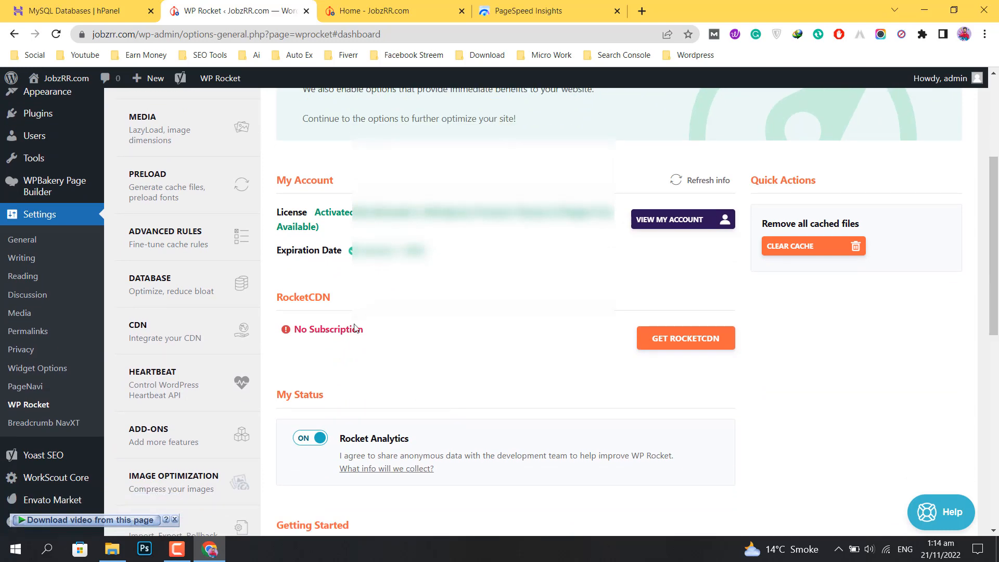
pyautogui.scroll(-5, 481, 358)
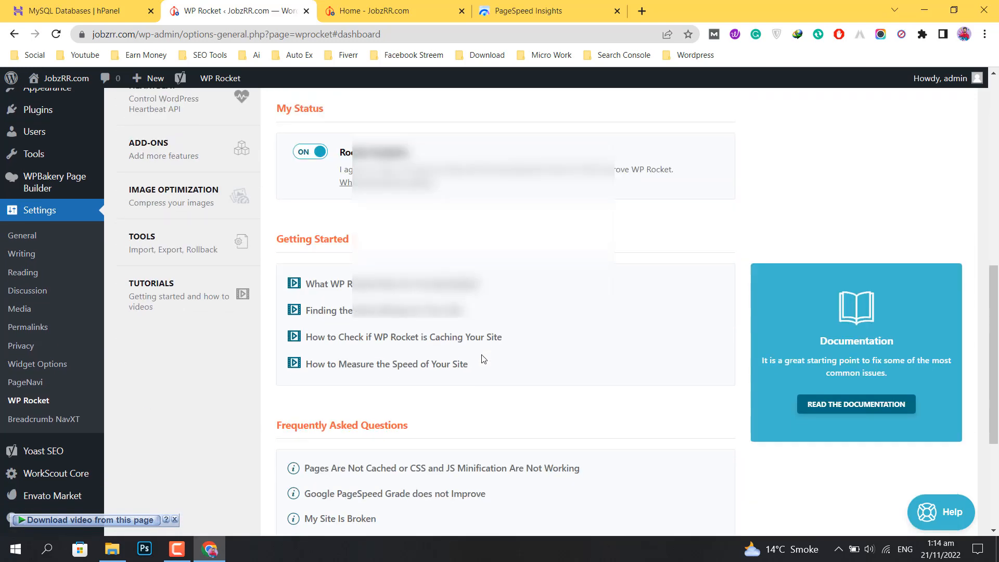
pyautogui.scroll(7, 484, 360)
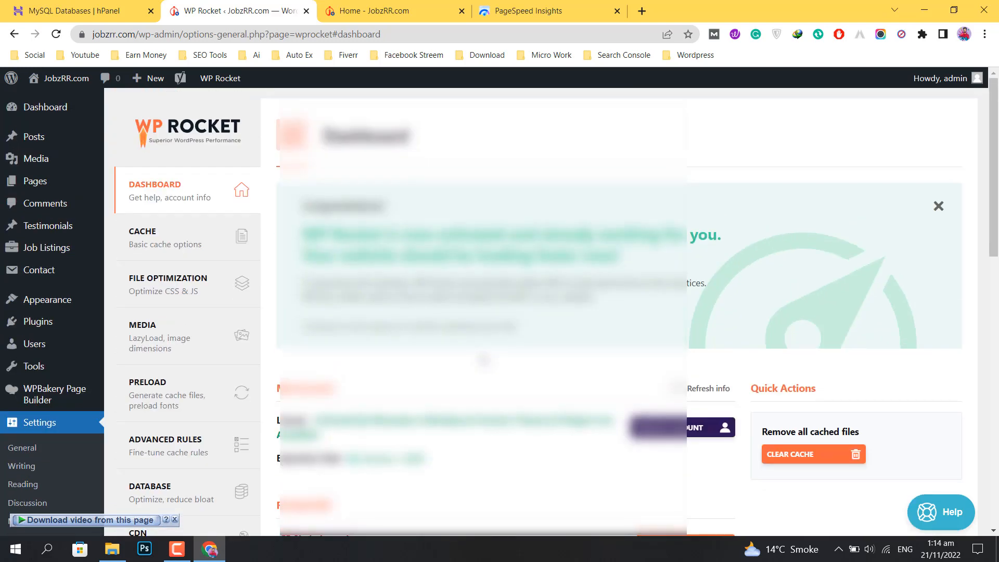
pyautogui.scroll(-2, 484, 360)
pyautogui.scroll(-2, 483, 360)
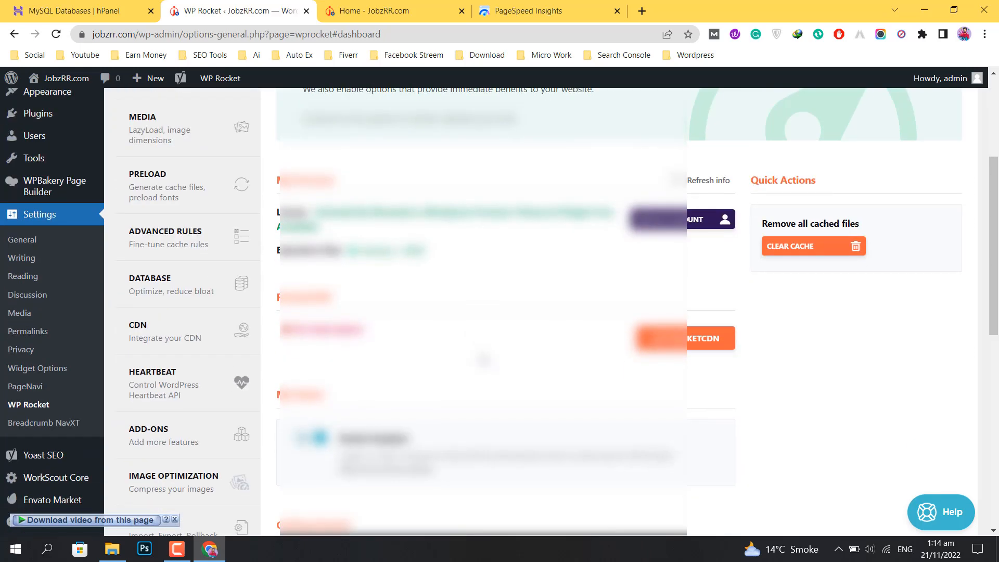
pyautogui.scroll(3, 483, 359)
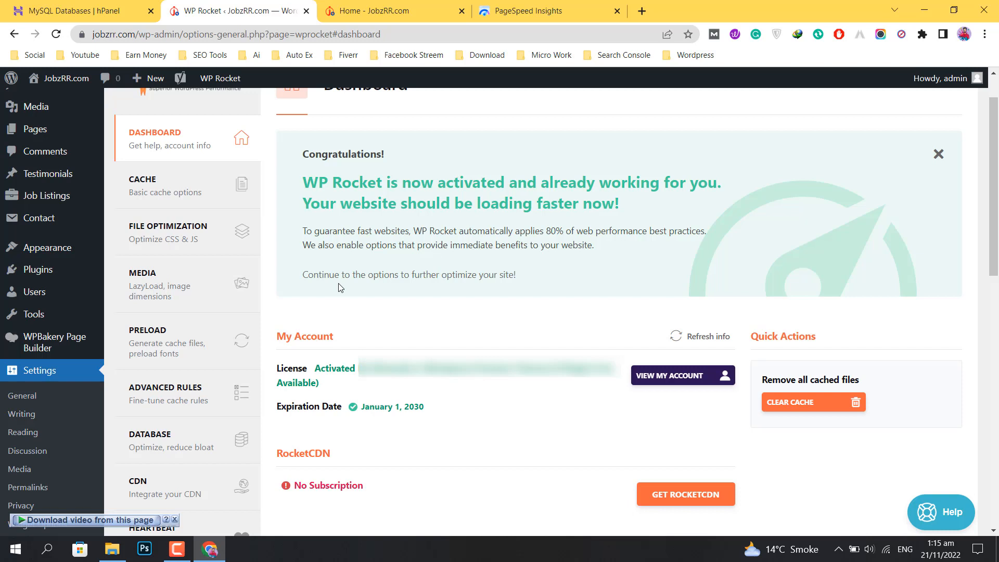
pyautogui.scroll(-1, 341, 288)
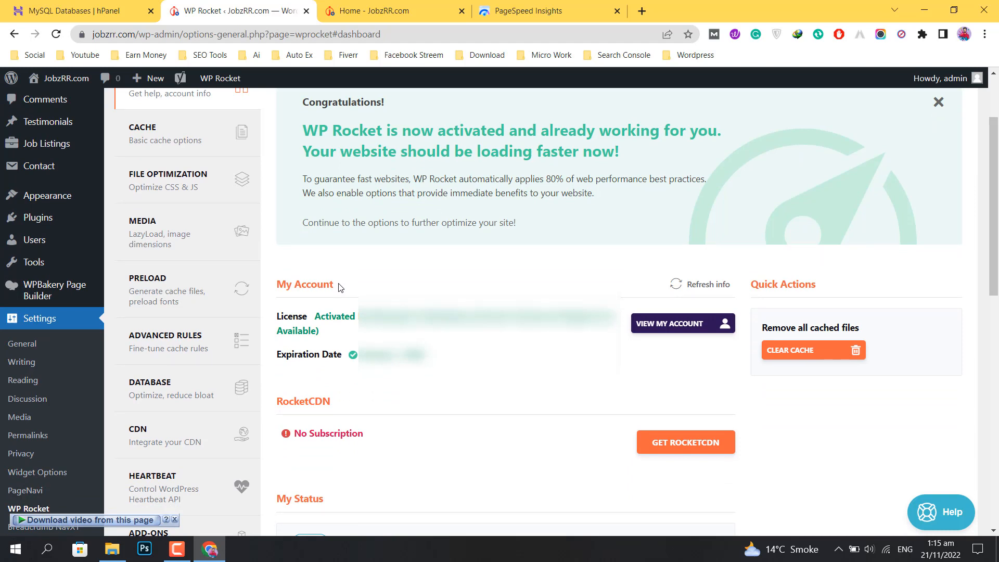
pyautogui.scroll(-1, 340, 288)
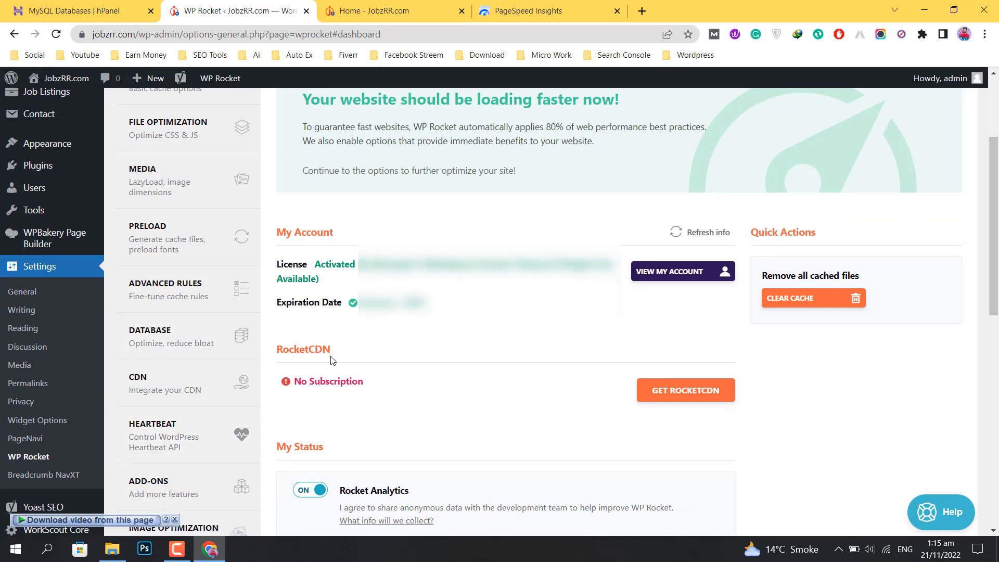
pyautogui.scroll(-1, 331, 360)
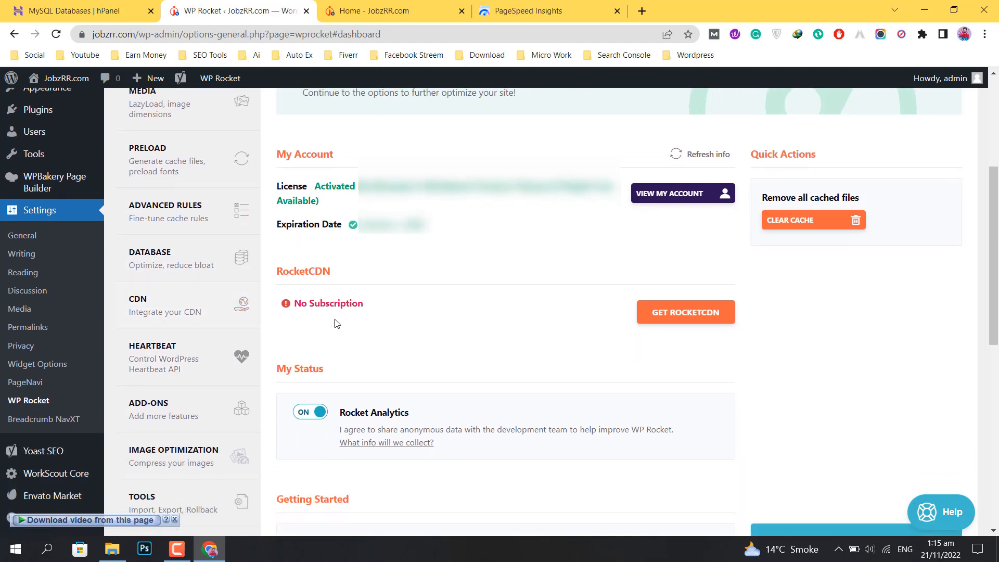
pyautogui.scroll(-1, 347, 339)
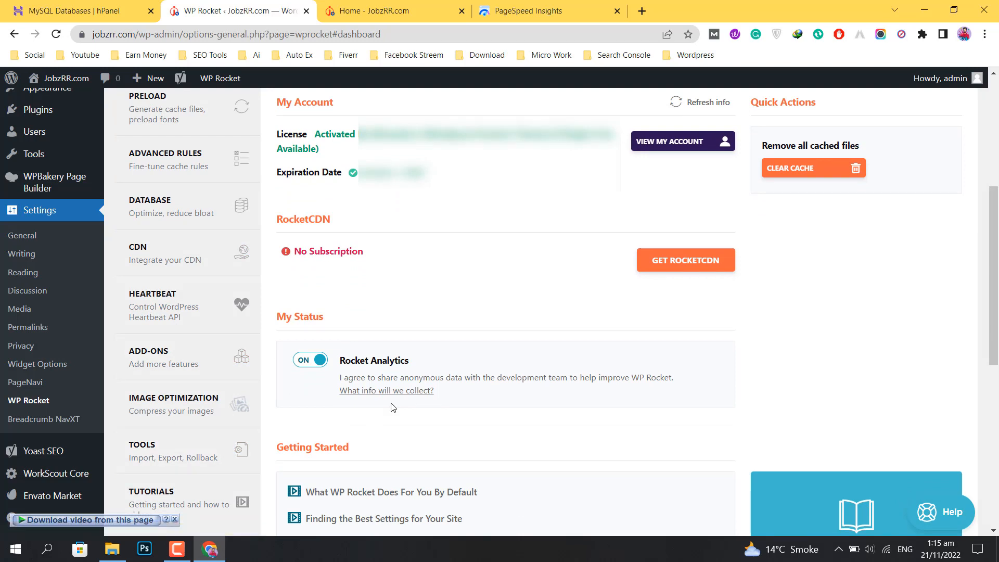
pyautogui.scroll(-1, 392, 408)
pyautogui.scroll(-1, 392, 408)
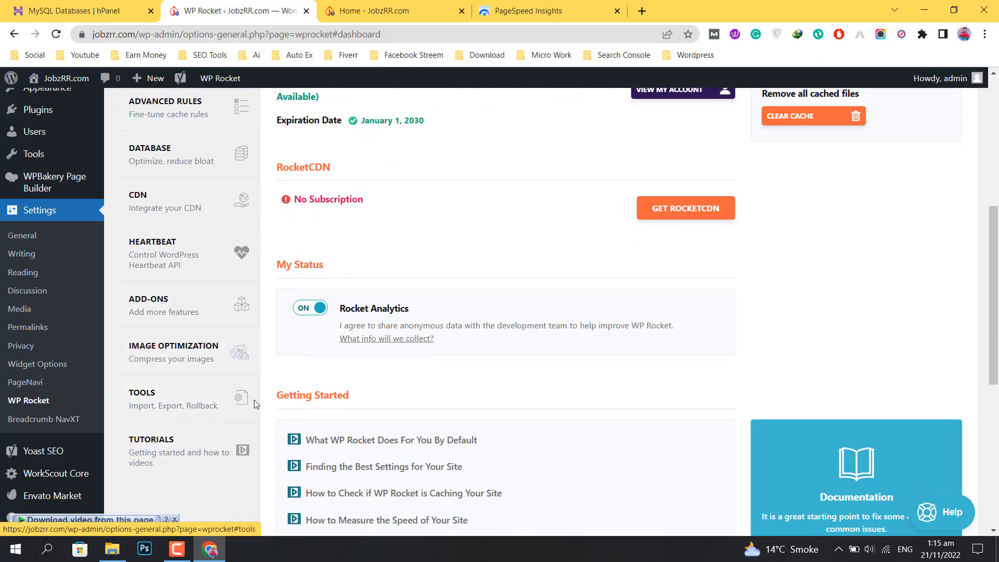
pyautogui.scroll(-5, 411, 382)
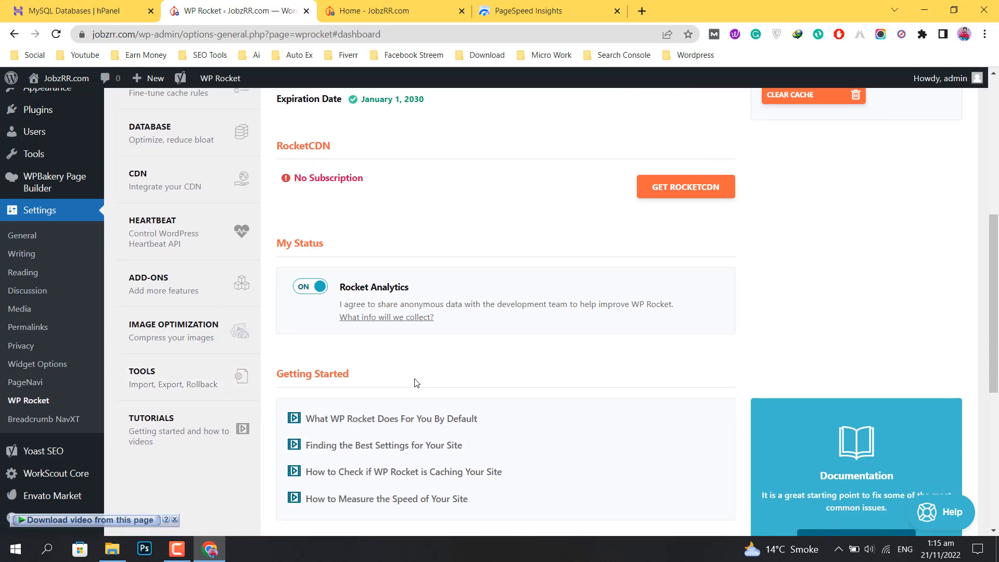
pyautogui.scroll(5, 416, 383)
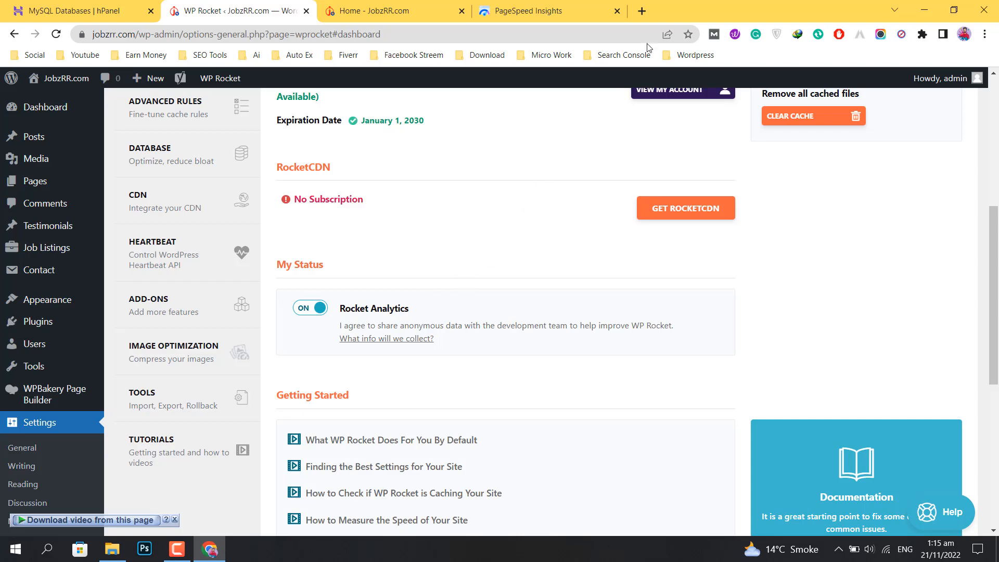
# Step: Open the coursepk.online WP Rocket Pro Plugin page in a new tab and review its plugin downloads, Speed Optimizing File and import instructions
pyautogui.click(645, 14)
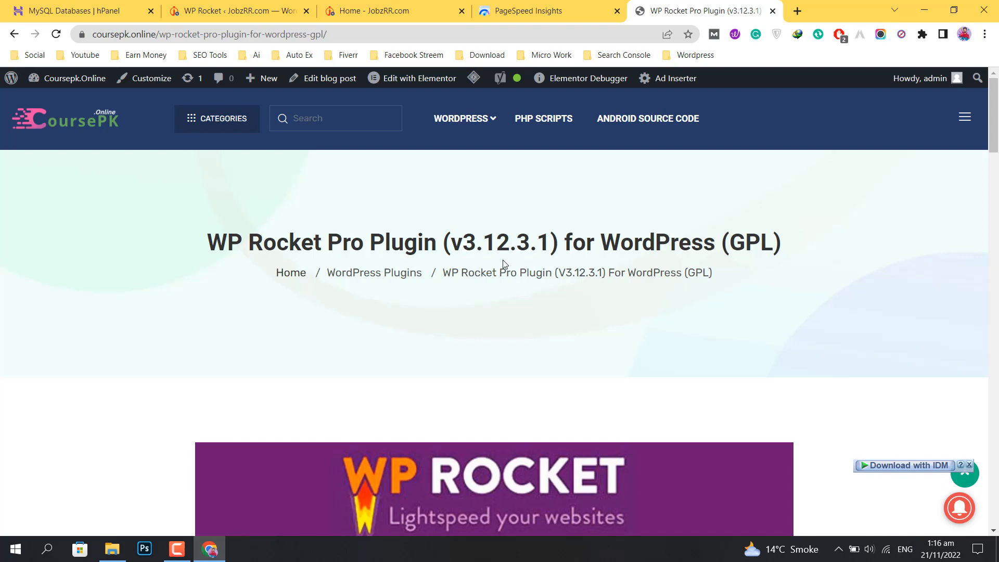
pyautogui.moveTo(995, 118); pyautogui.dragTo(998, 188)
pyautogui.click(810, 267)
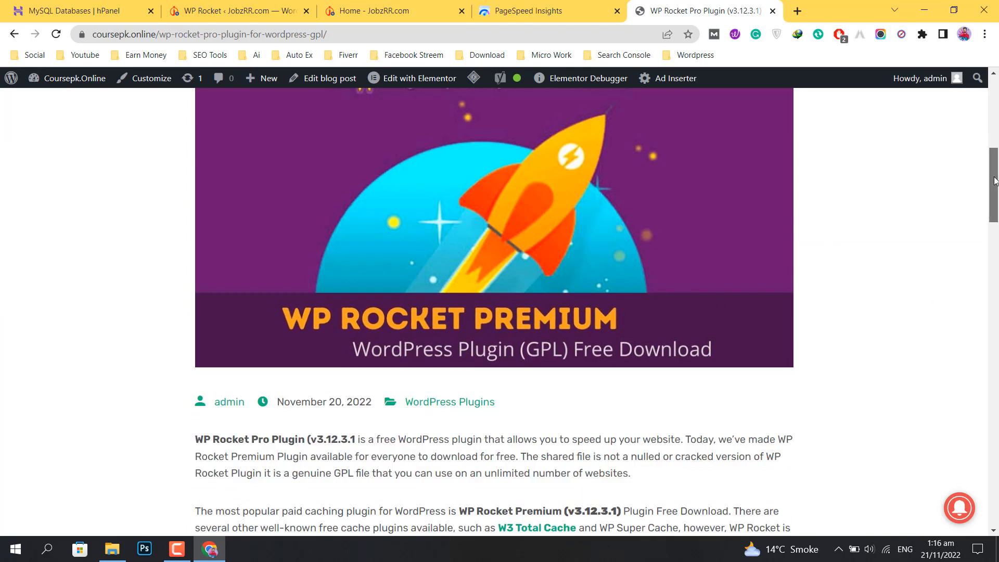
pyautogui.moveTo(993, 180); pyautogui.dragTo(520, 400)
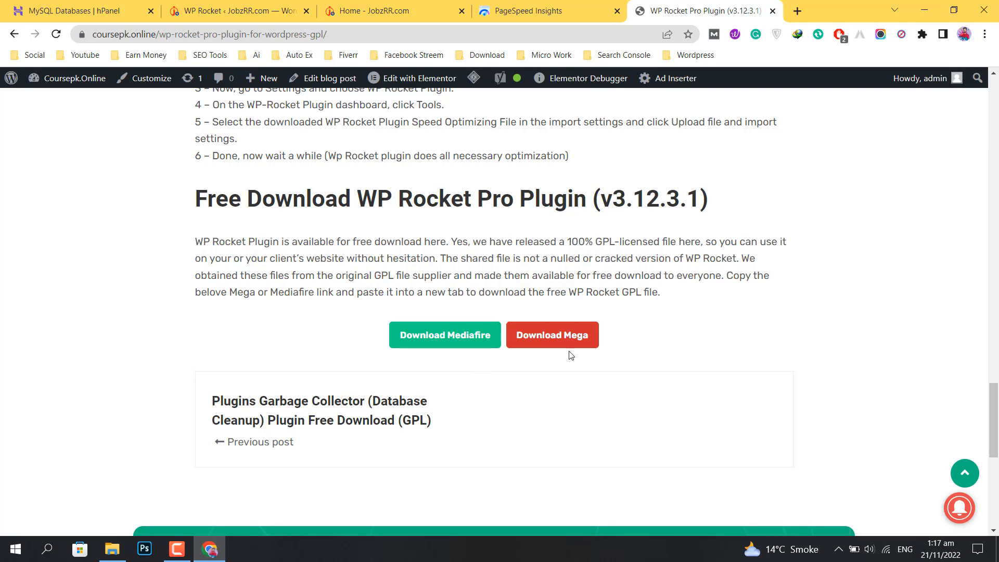
pyautogui.scroll(8, 555, 311)
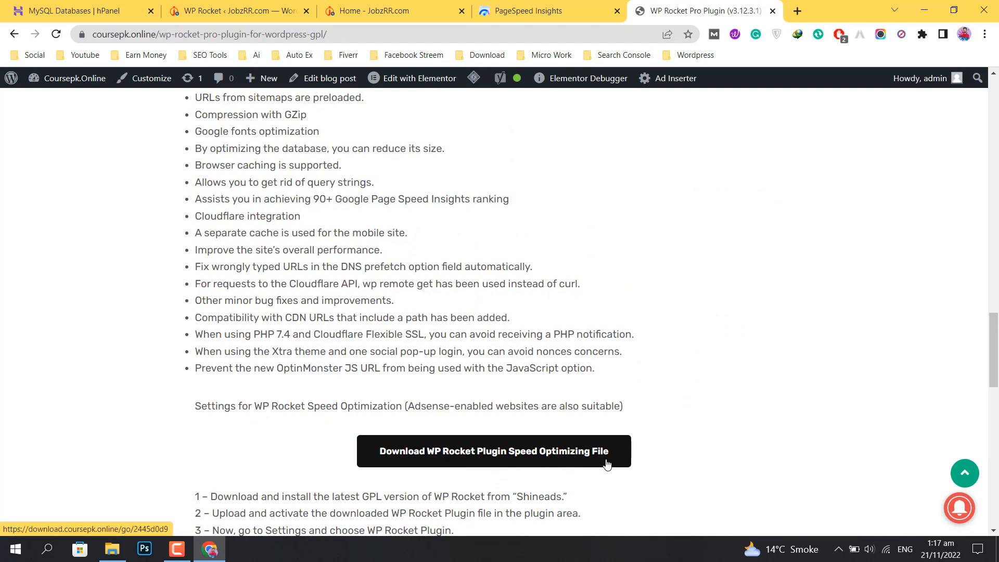
pyautogui.scroll(-1, 609, 493)
pyautogui.scroll(-1, 608, 493)
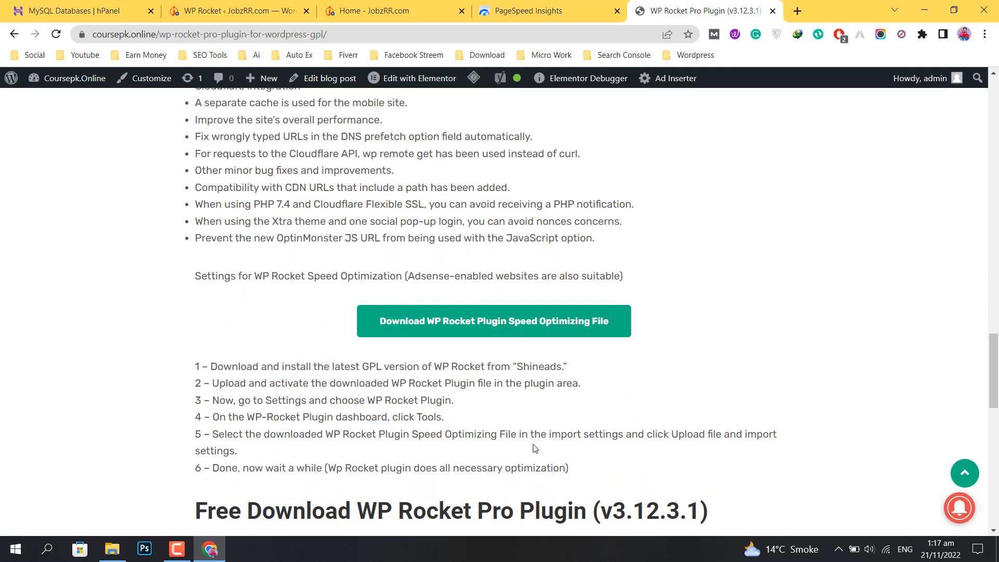
pyautogui.click(242, 8)
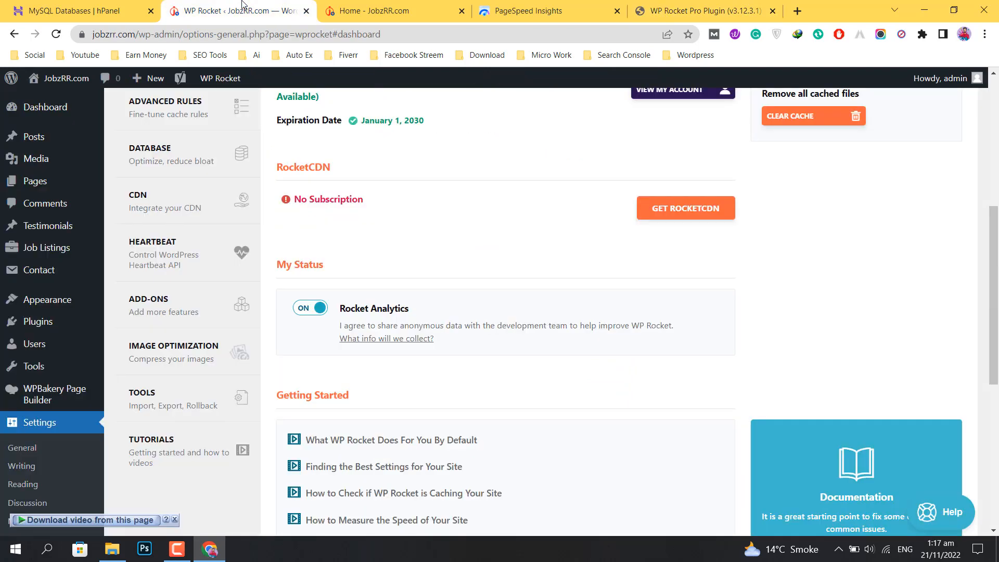
pyautogui.click(532, 5)
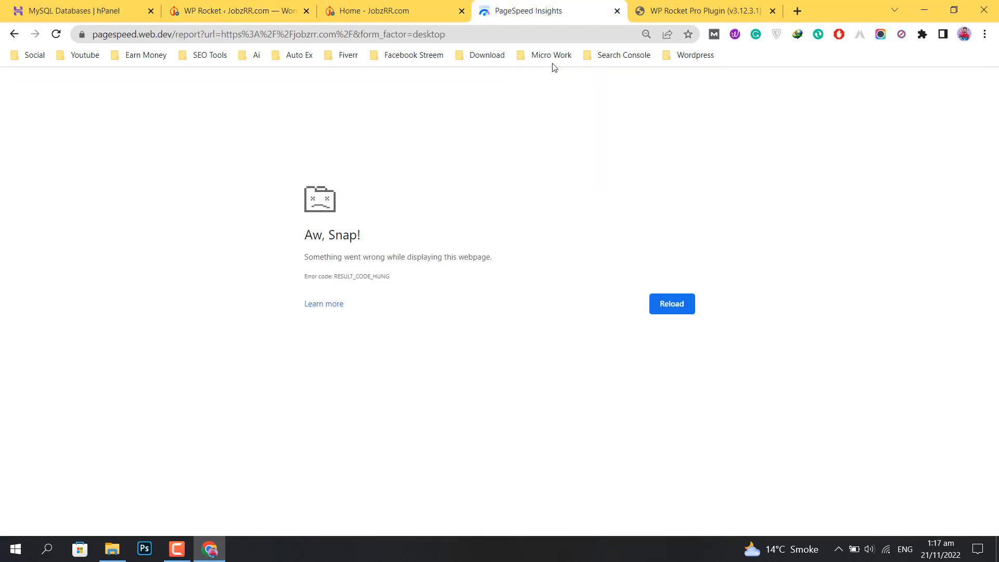
pyautogui.click(338, 7)
# Step: Return to the jobzrr.com WP Rocket settings and open the Tools section
pyautogui.click(229, 6)
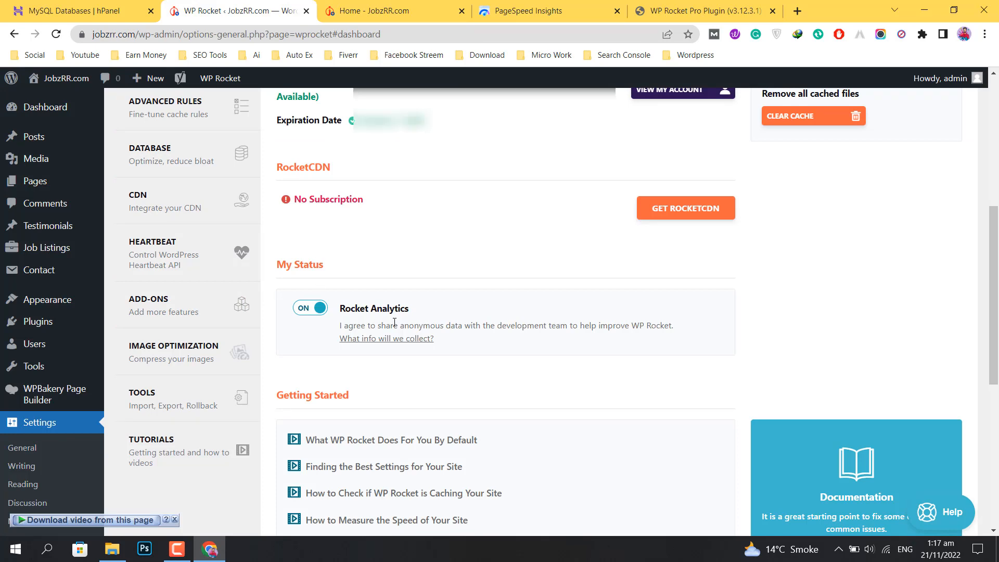
pyautogui.scroll(1, 394, 322)
pyautogui.scroll(6, 394, 322)
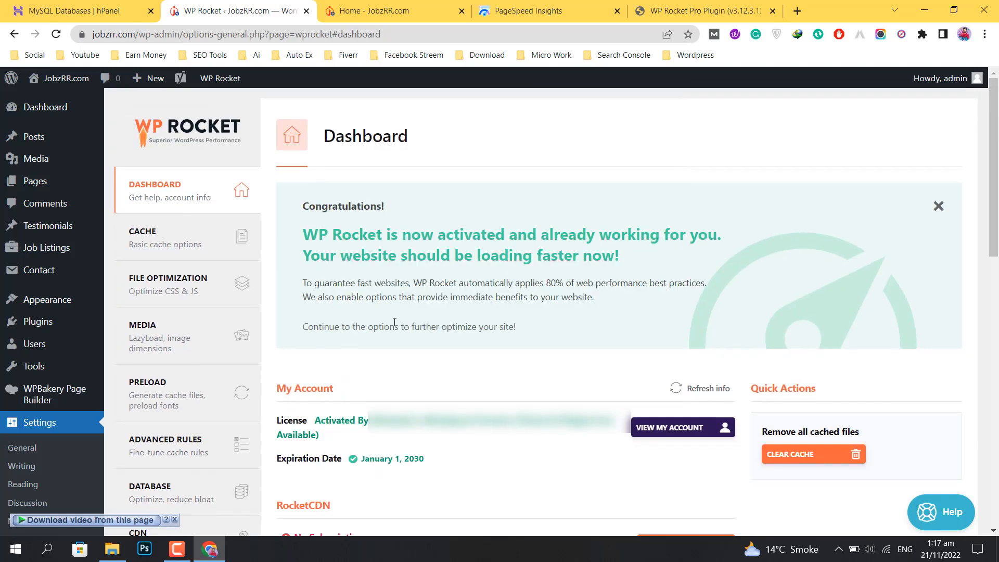
pyautogui.scroll(-5, 394, 322)
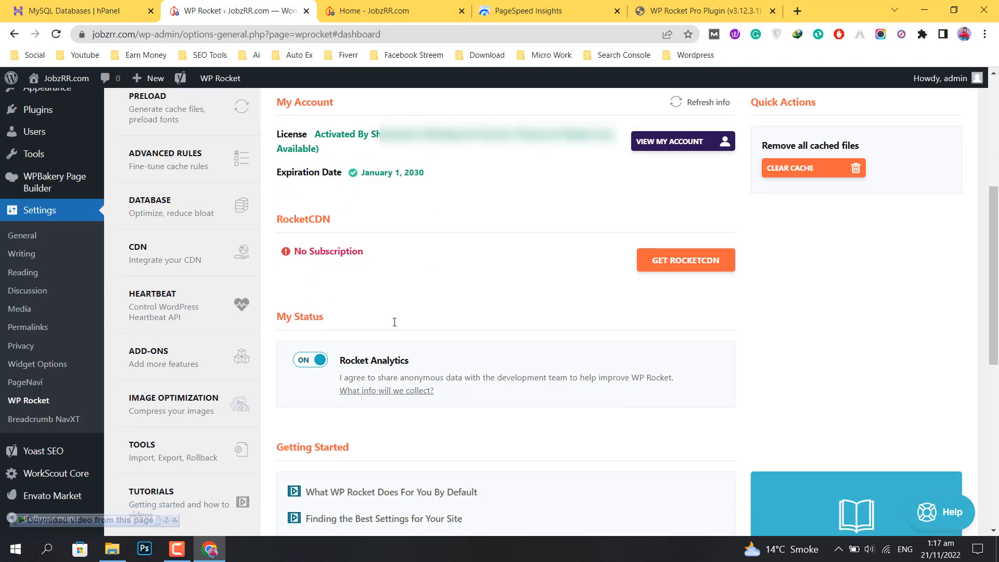
pyautogui.click(182, 447)
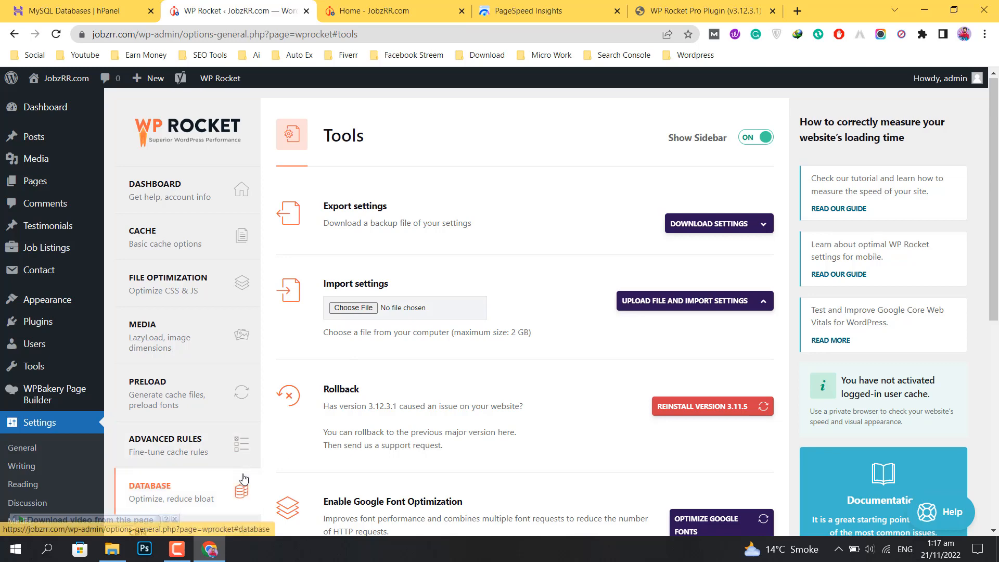
pyautogui.scroll(-7, 244, 478)
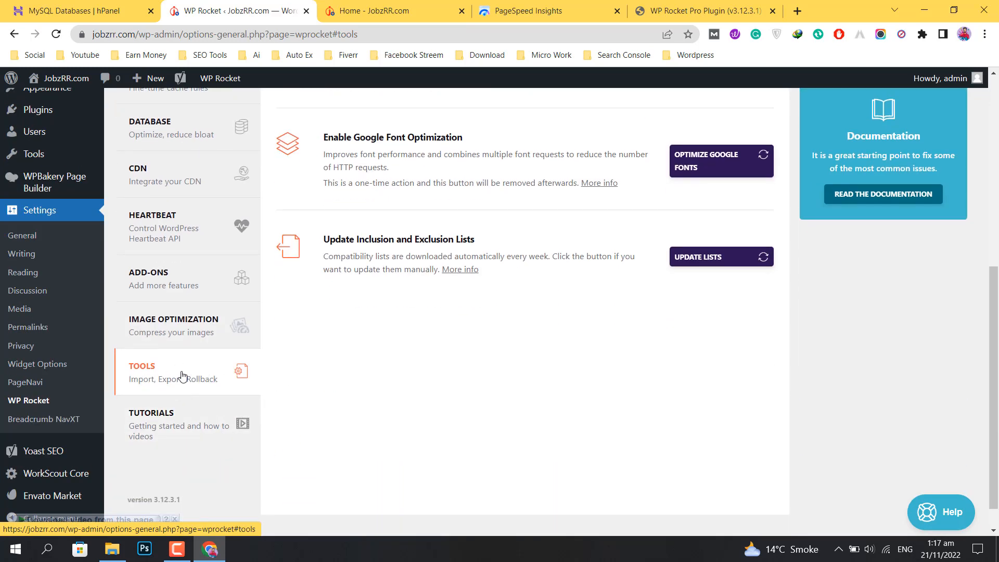
pyautogui.click(241, 371)
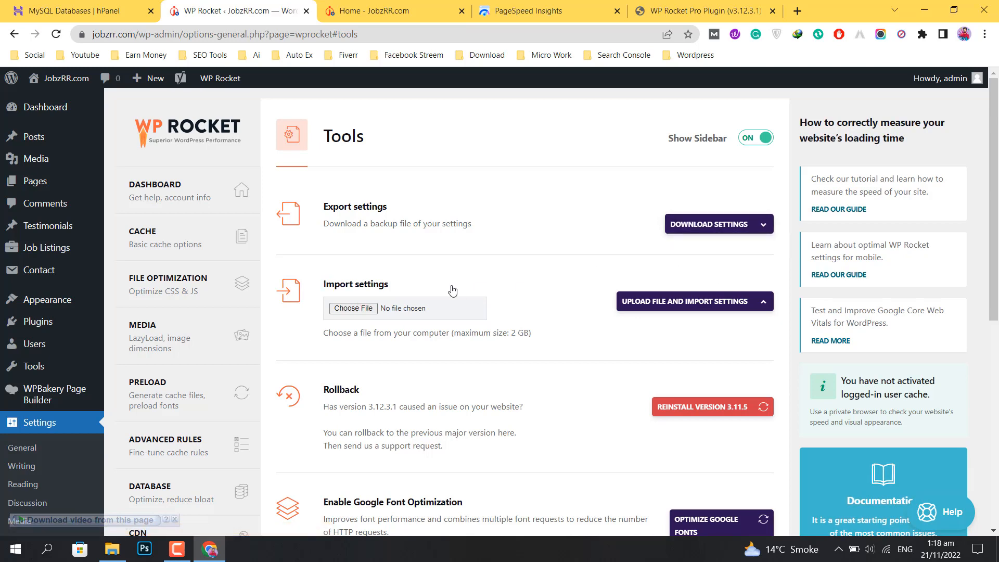
# Step: Import the WP Rocket configuration from the file wp-rocket-settings.json in the WP Rocket folder
pyautogui.click(363, 309)
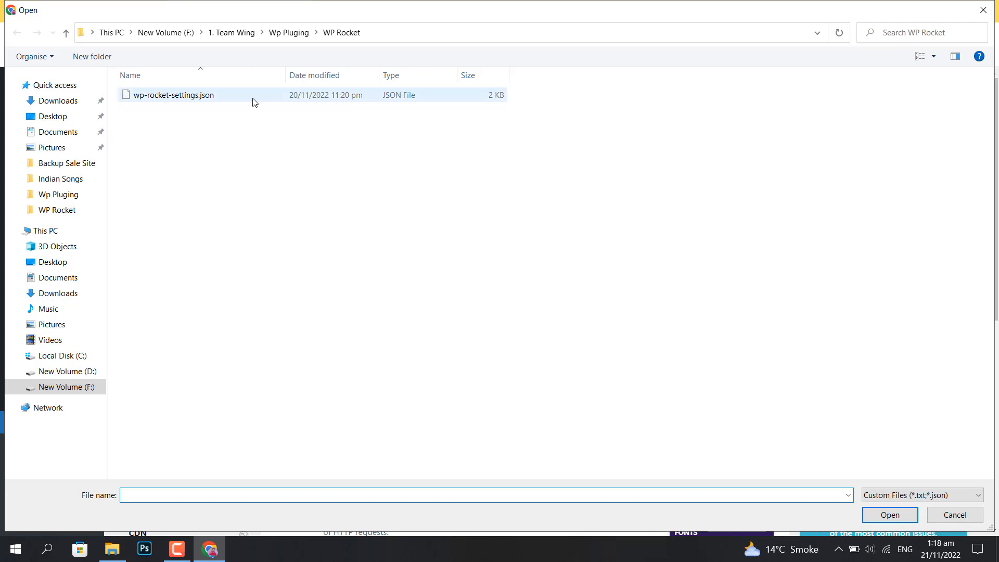
pyautogui.doubleClick(145, 99)
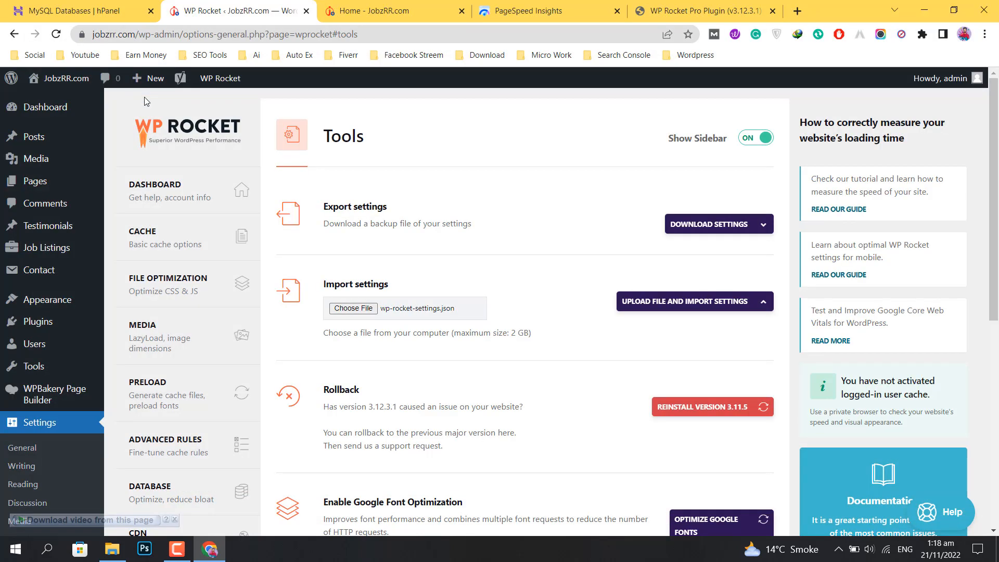
pyautogui.click(666, 301)
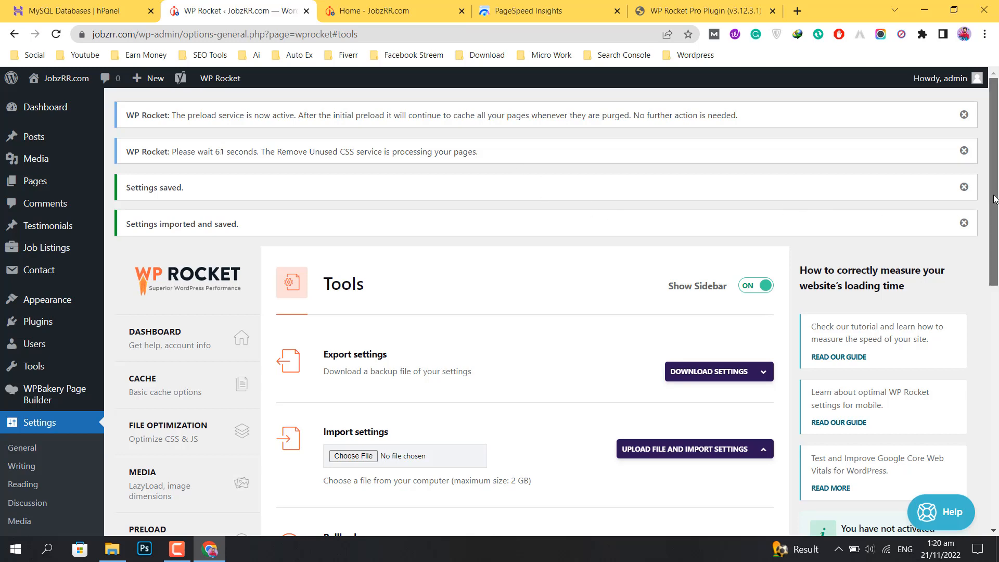
pyautogui.moveTo(994, 169)
pyautogui.mouseDown()
pyautogui.moveTo(996, 278)
pyautogui.moveTo(998, 185)
pyautogui.mouseUp()
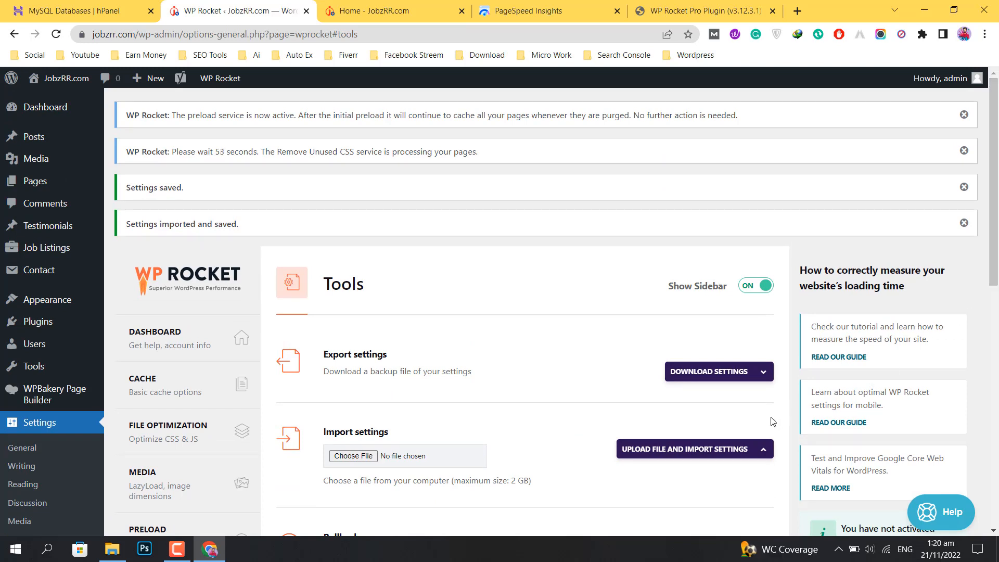
# Step: Review the Speed Optimizing File instructions and plugin downloads on the coursepk.online page, close it and return to the WP Rocket settings
pyautogui.scroll(-1, 571, 432)
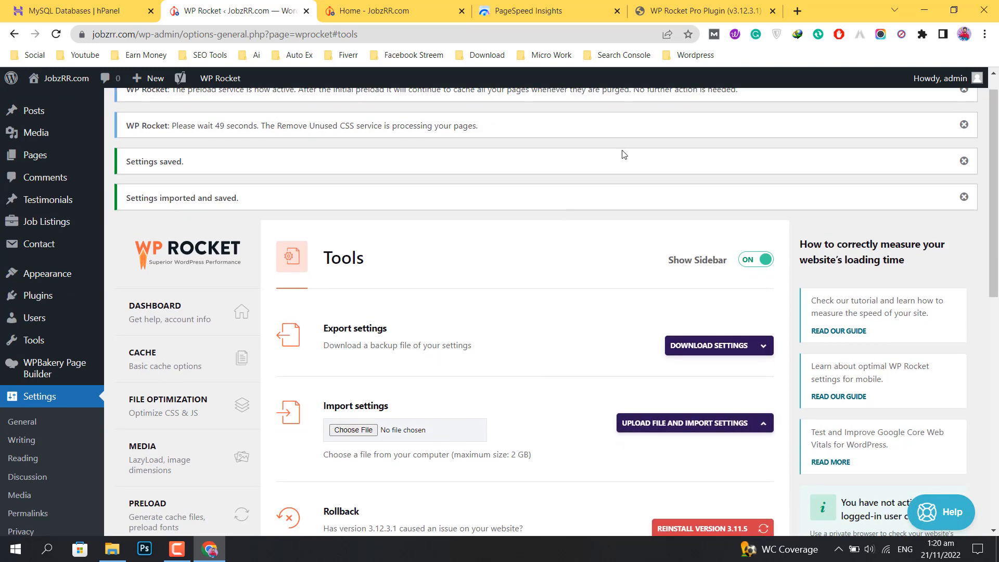
pyautogui.click(683, 11)
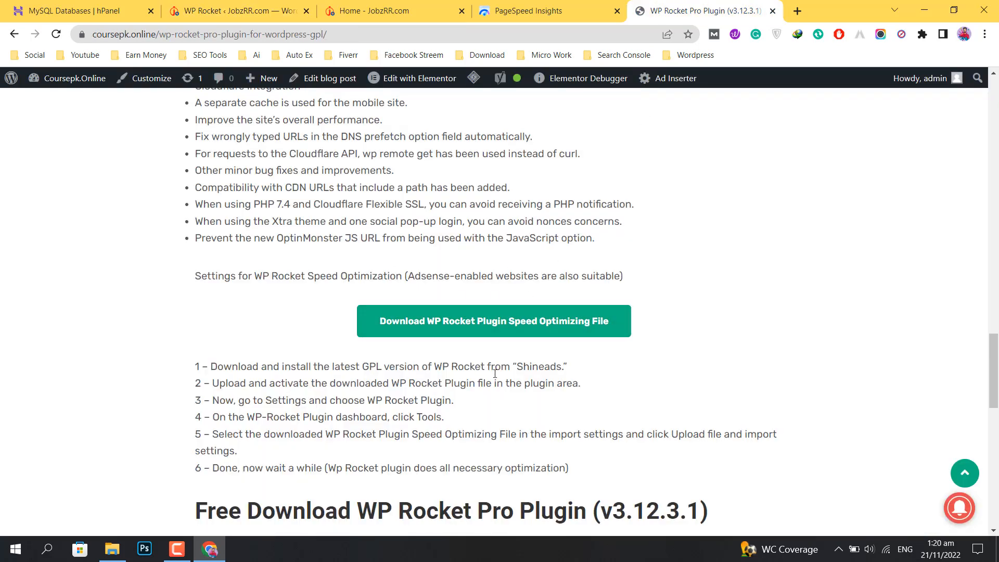
pyautogui.scroll(-4, 495, 370)
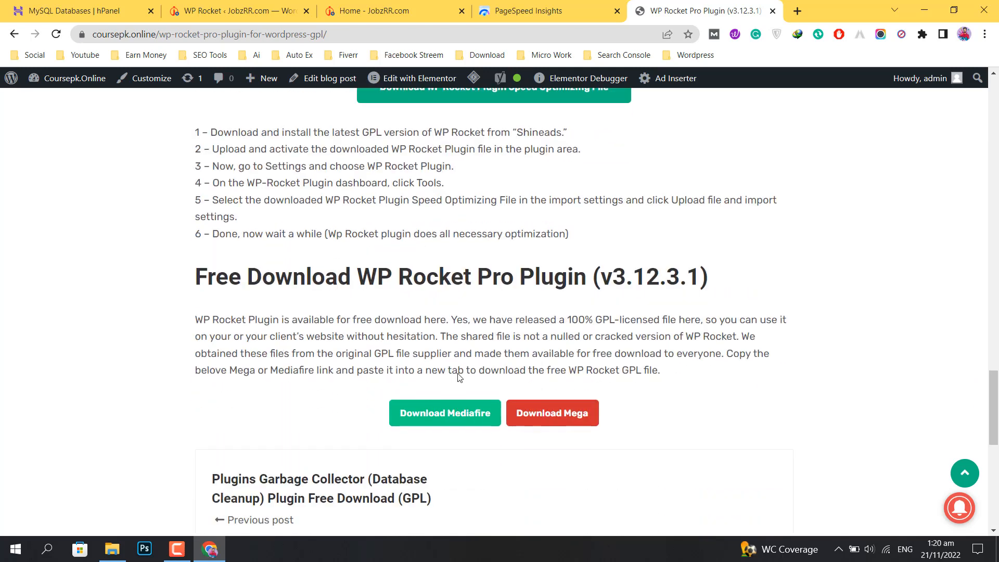
pyautogui.scroll(1, 459, 376)
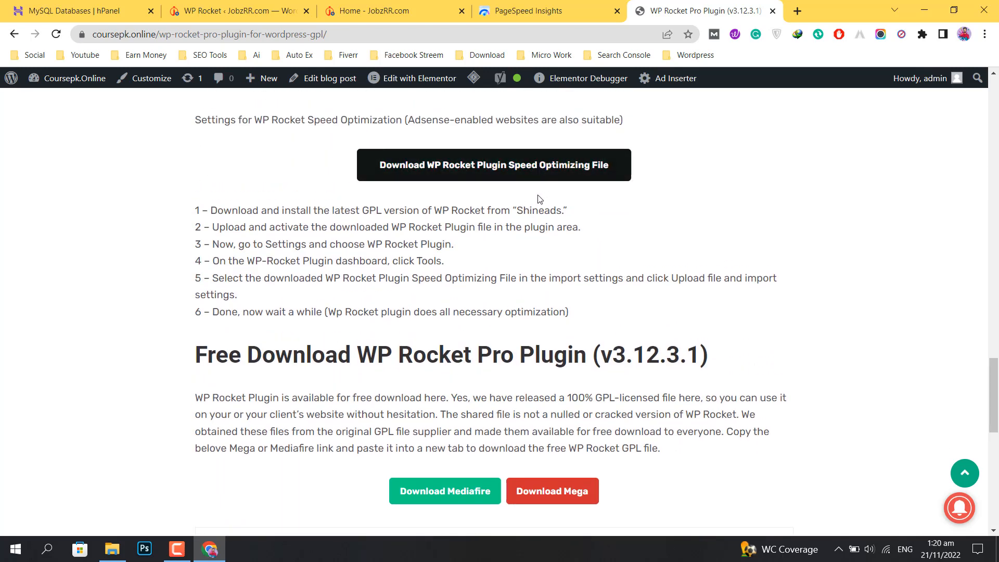
pyautogui.click(773, 11)
pyautogui.click(237, 5)
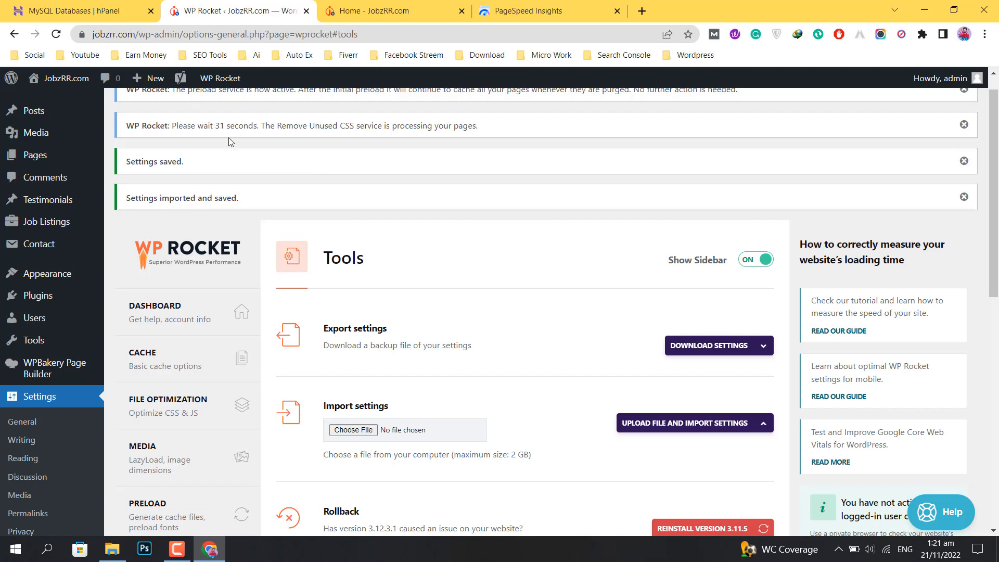
# Step: Wait for the Remove Unused CSS processing to finish and dismiss the WP Rocket notice about the homepage's Used CSS
pyautogui.scroll(1, 229, 138)
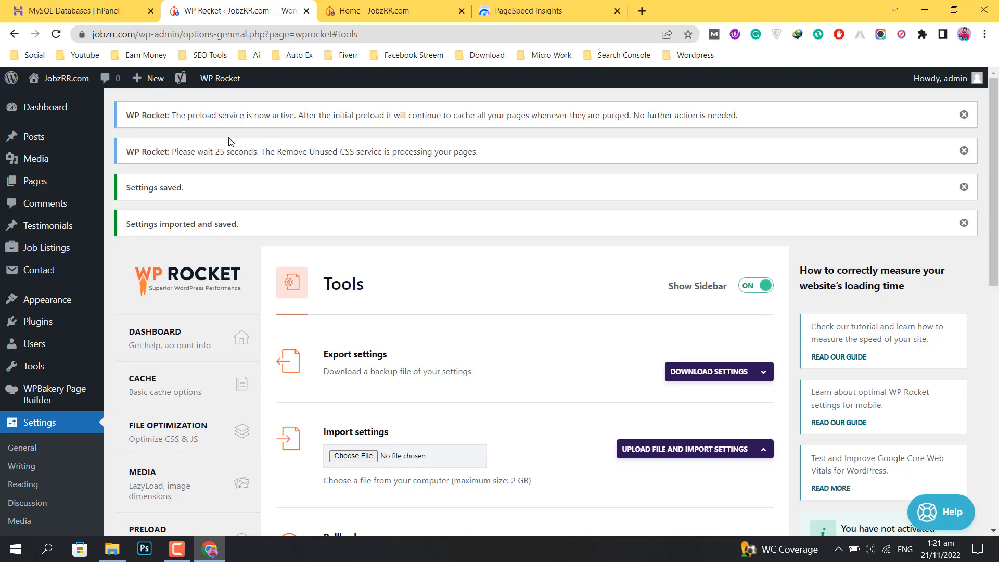
pyautogui.scroll(-3, 228, 141)
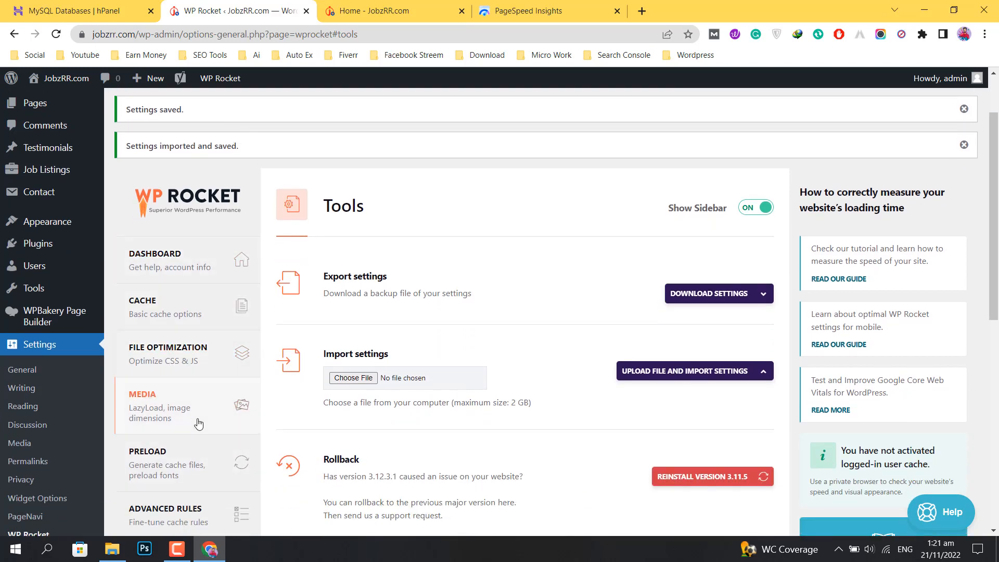
pyautogui.scroll(-3, 199, 423)
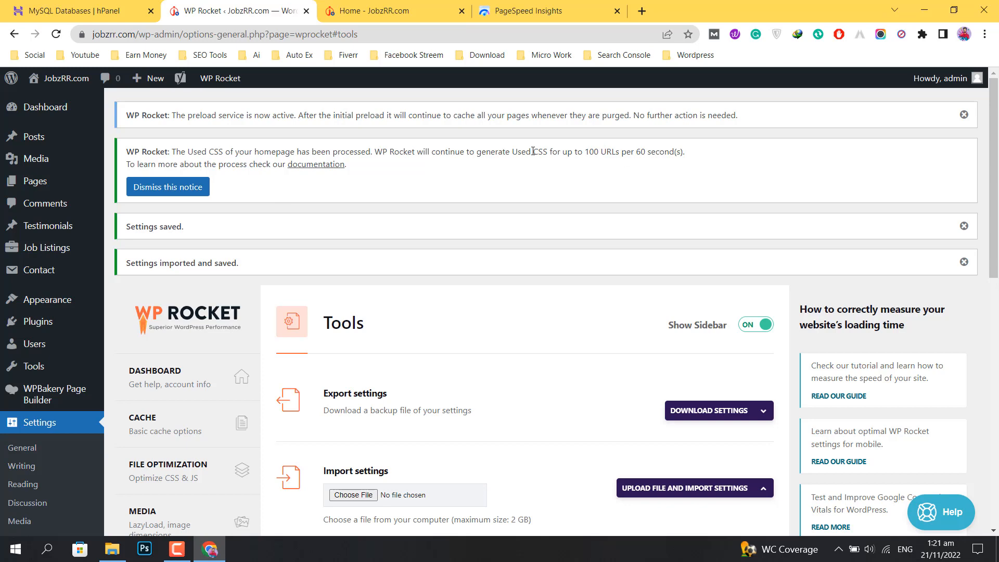
pyautogui.click(156, 190)
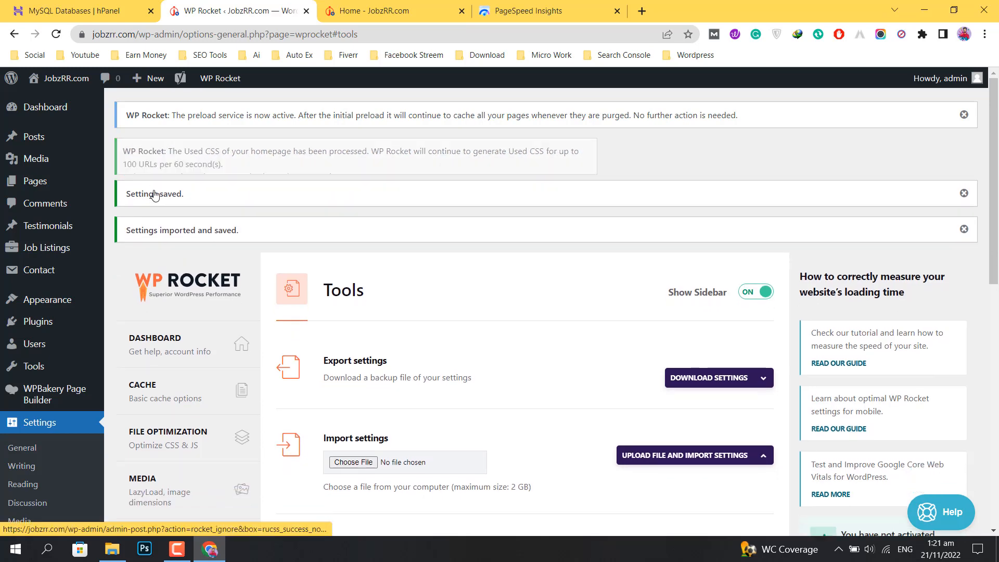
# Step: Open the Site Health screen from the WordPress dashboard, check the site's health status and return to the dashboard
pyautogui.click(18, 113)
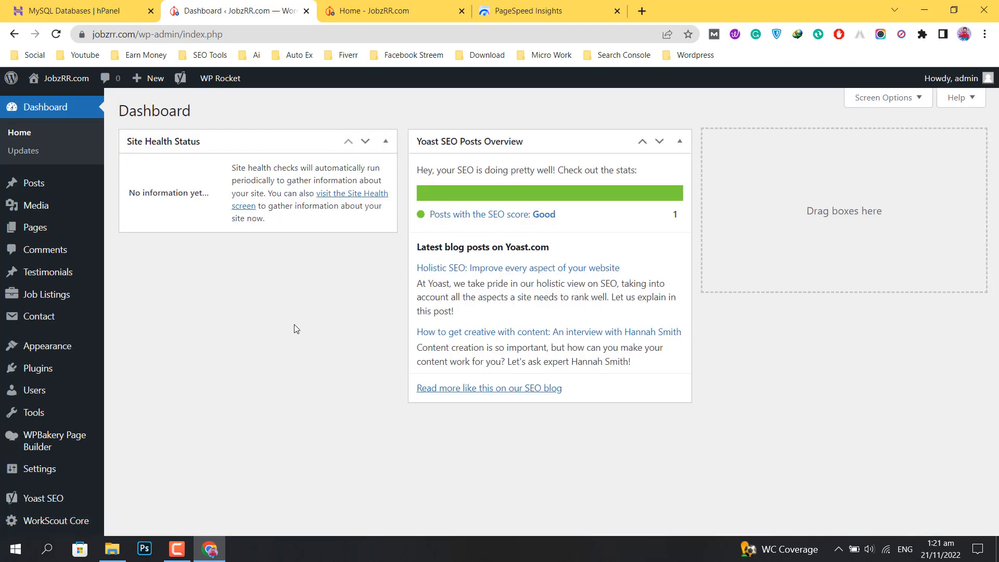
pyautogui.click(368, 195)
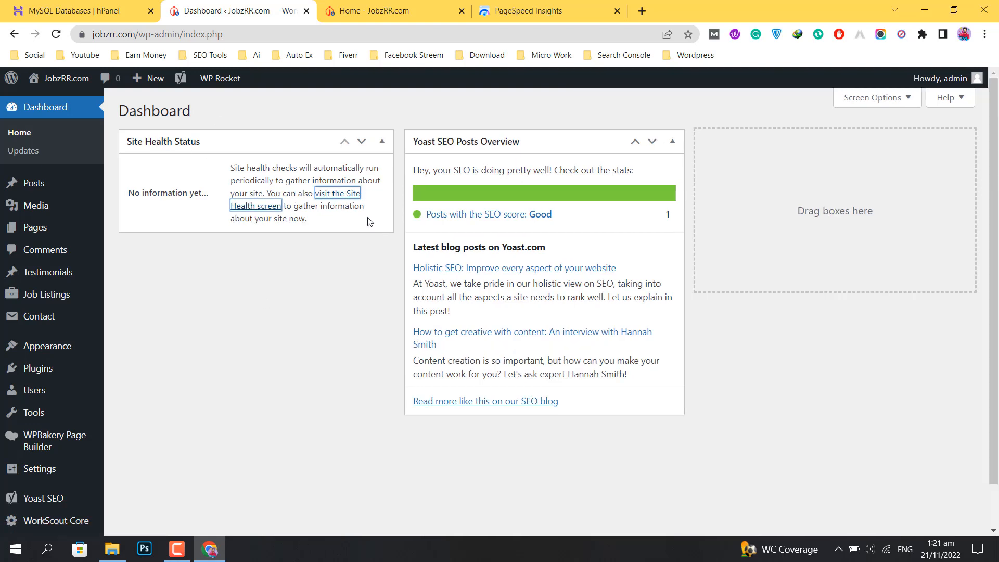
pyautogui.click(334, 195)
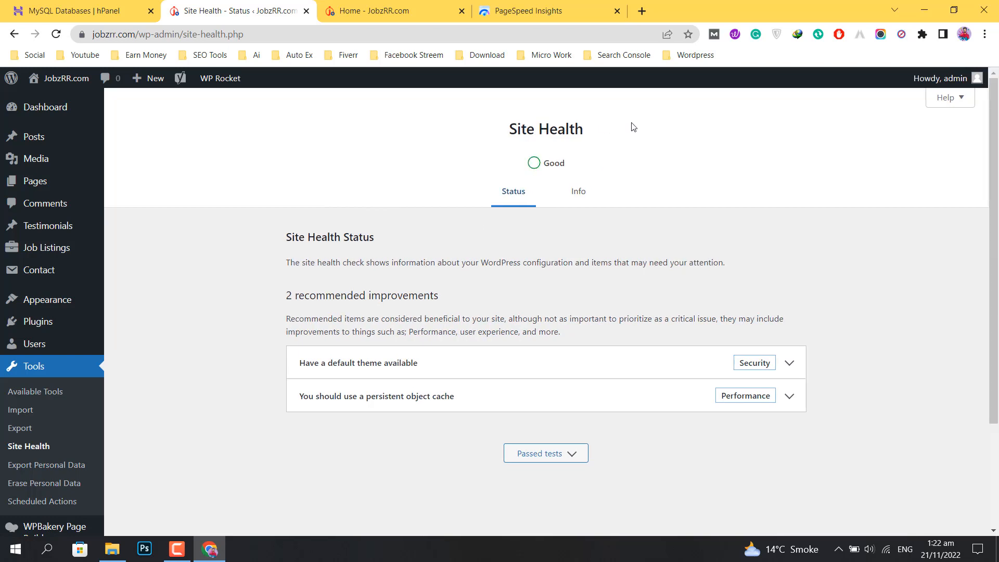
pyautogui.click(15, 108)
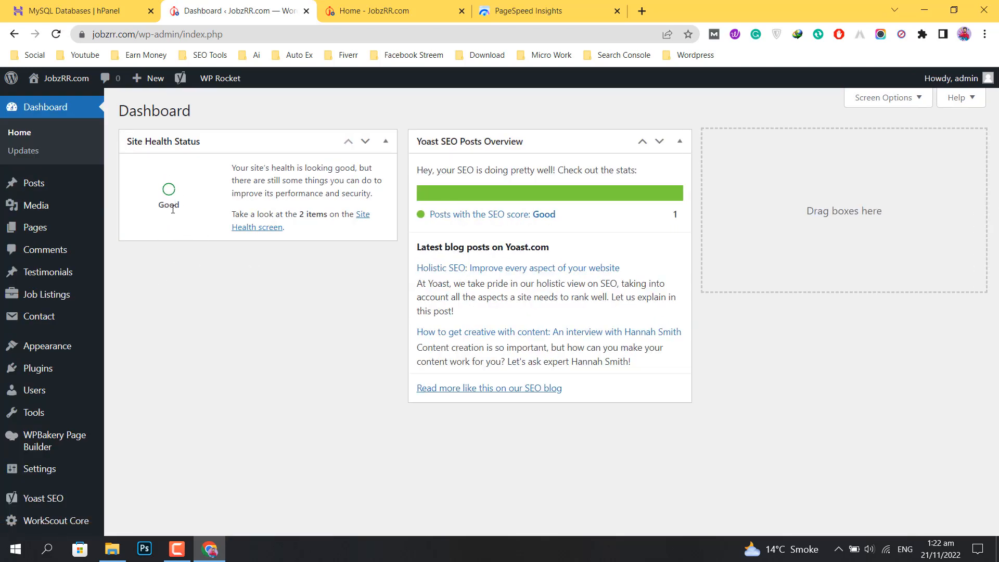
# Step: Browse the jobzrr.com home page and its Ministry of Water Resources Jobs In Islamabad November 2022 posting to check how they load
pyautogui.click(400, 6)
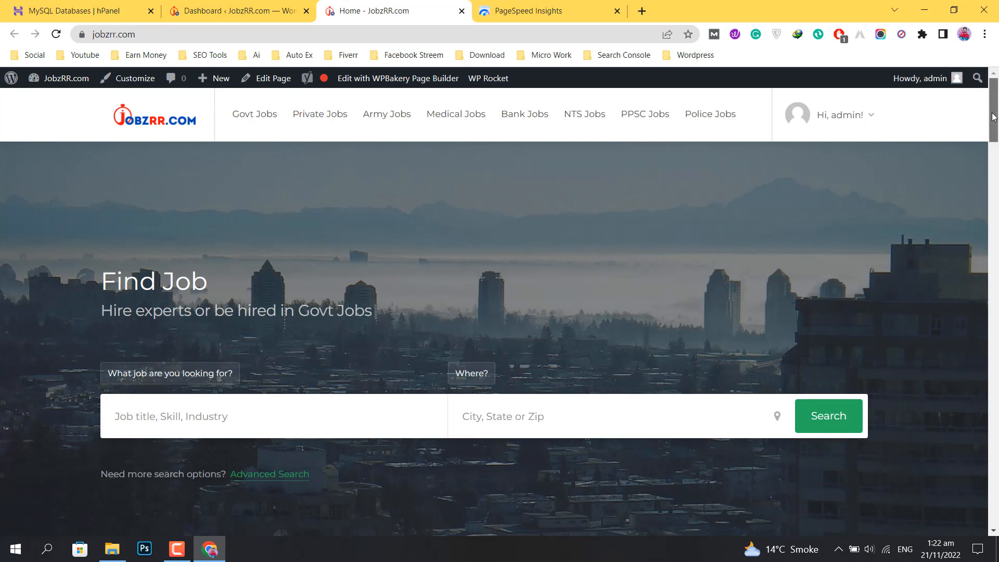
pyautogui.moveTo(992, 133); pyautogui.dragTo(997, 247)
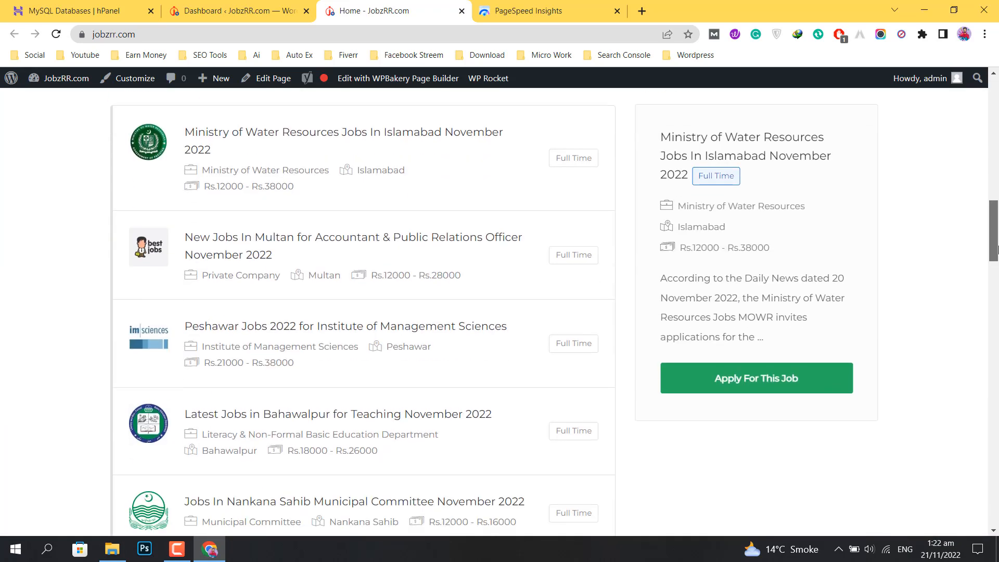
pyautogui.click(221, 133)
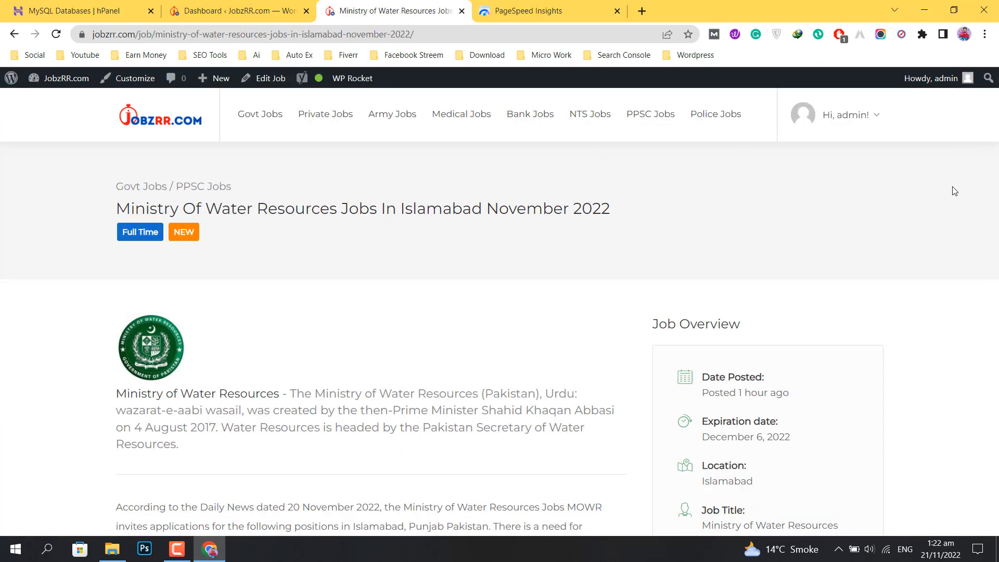
pyautogui.scroll(-15, 954, 191)
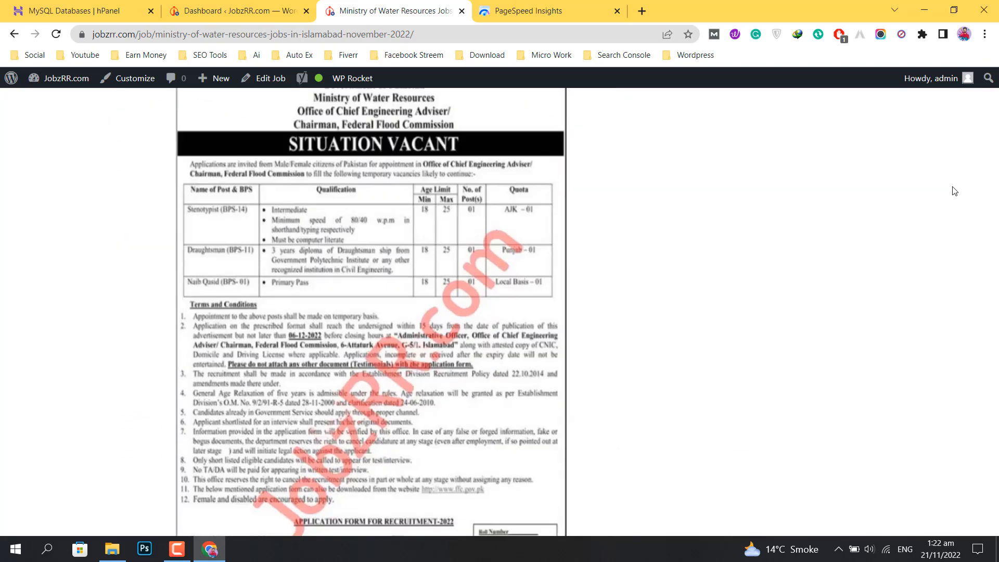
pyautogui.scroll(-2, 955, 191)
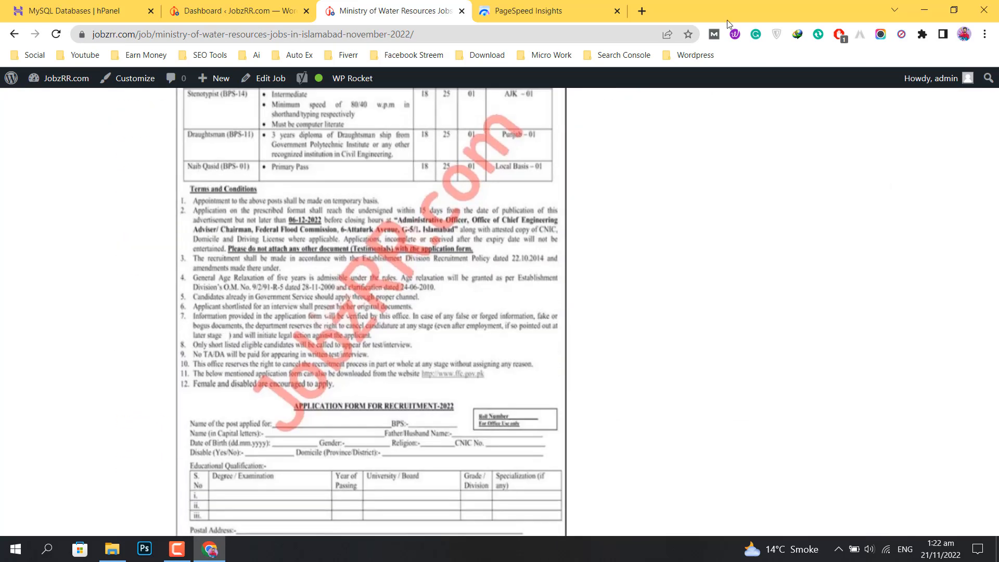
# Step: Load the PageSpeed Insights start page at pagespeed.web.dev in place of the crashed report
pyautogui.click(537, 8)
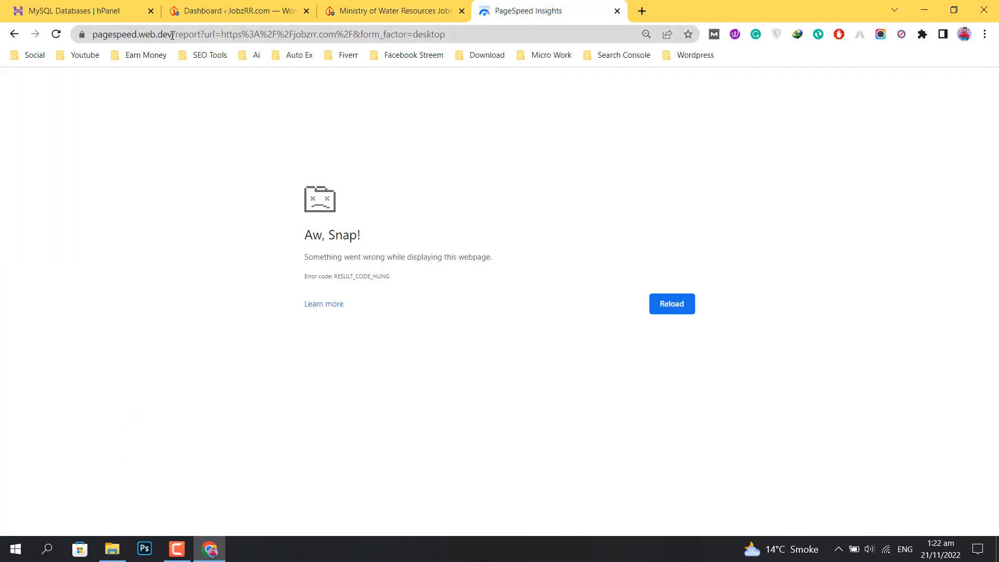
pyautogui.moveTo(175, 33); pyautogui.dragTo(510, 87)
pyautogui.press('BackSpace')
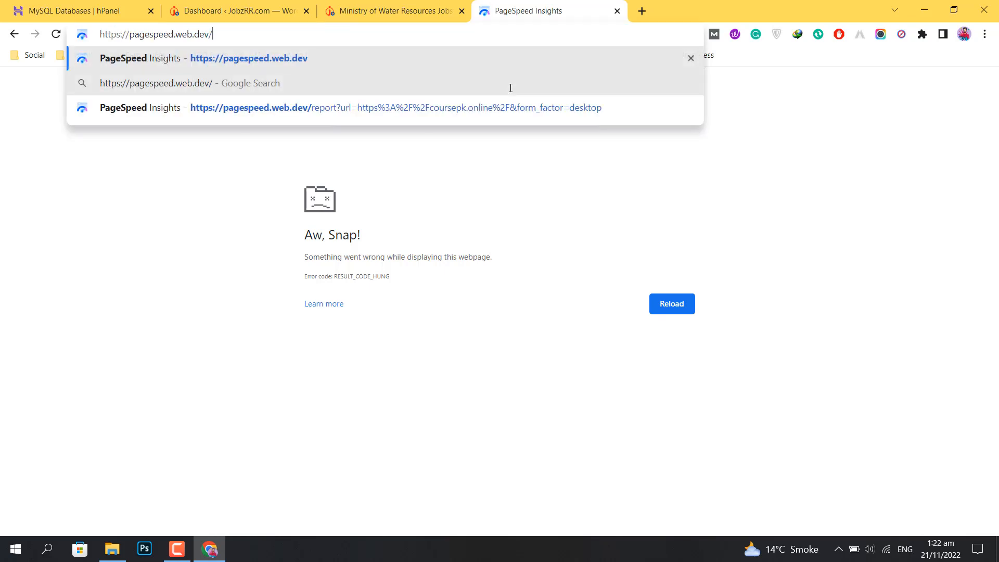
pyautogui.press('Return')
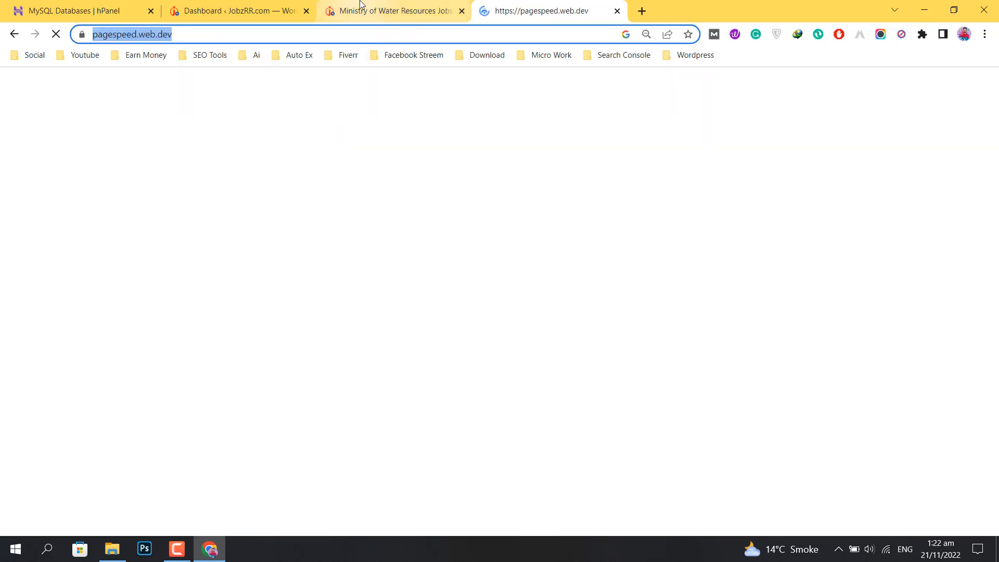
pyautogui.click(359, 10)
pyautogui.click(140, 32)
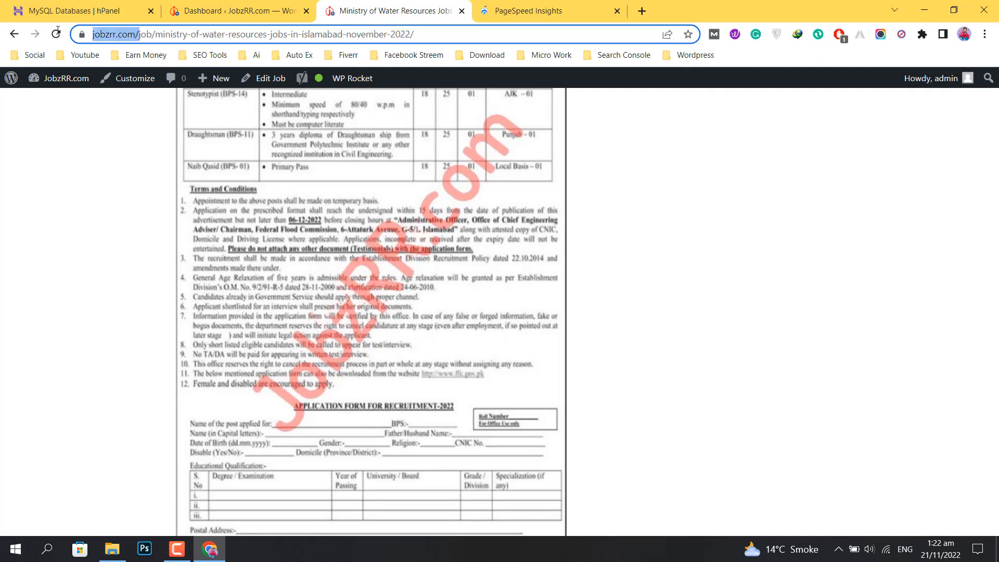
pyautogui.click(531, 7)
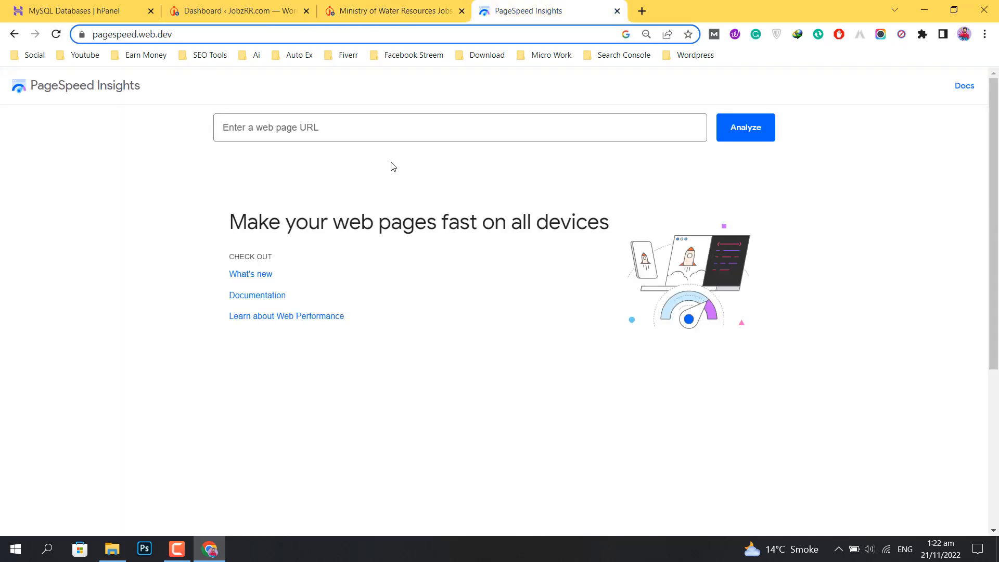
pyautogui.click(368, 127)
pyautogui.write('https://jobzrr.com/')
pyautogui.press('BackSpace')
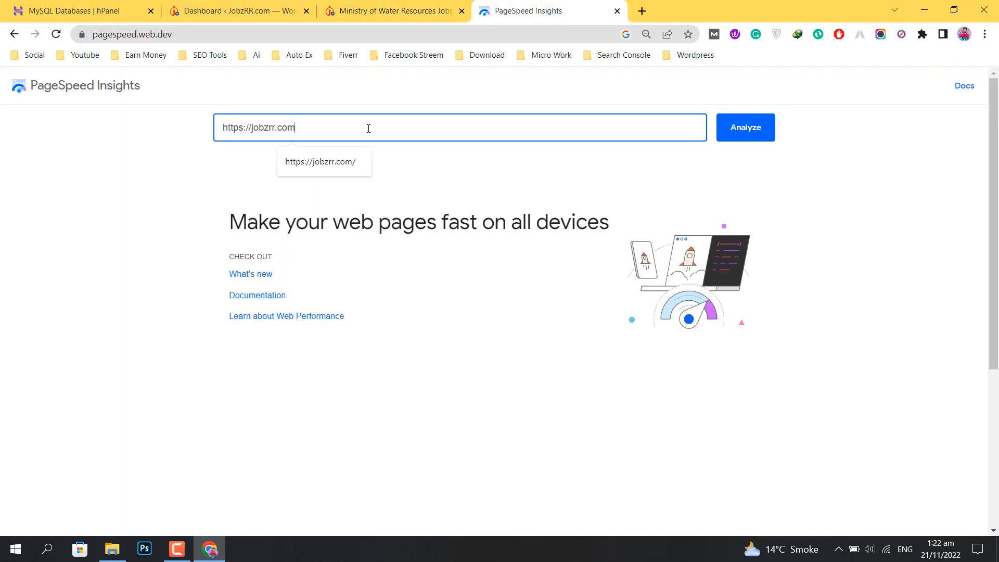
pyautogui.click(746, 133)
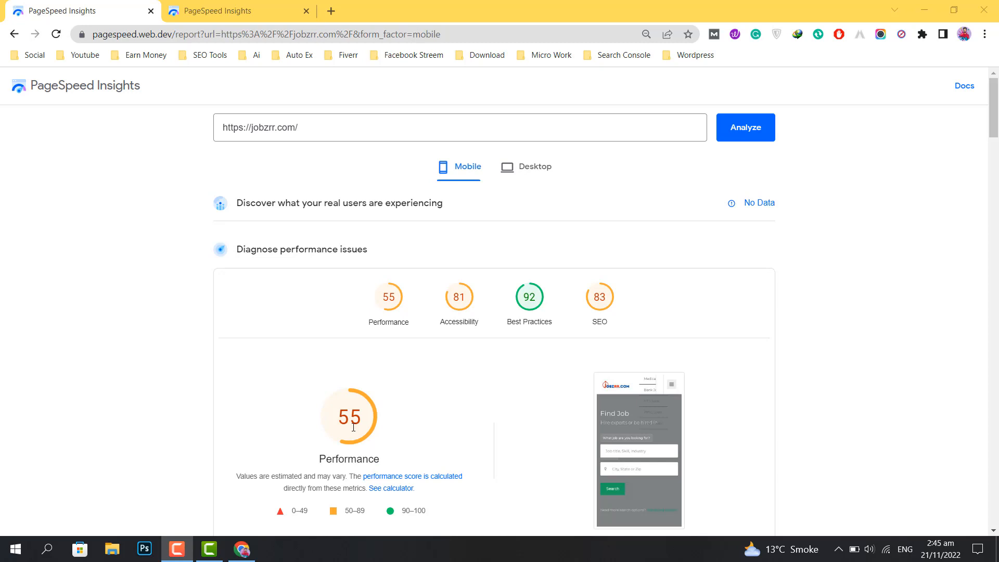
pyautogui.click(328, 457)
pyautogui.moveTo(993, 107)
pyautogui.mouseDown()
pyautogui.moveTo(994, 199)
pyautogui.moveTo(993, 115)
pyautogui.mouseUp()
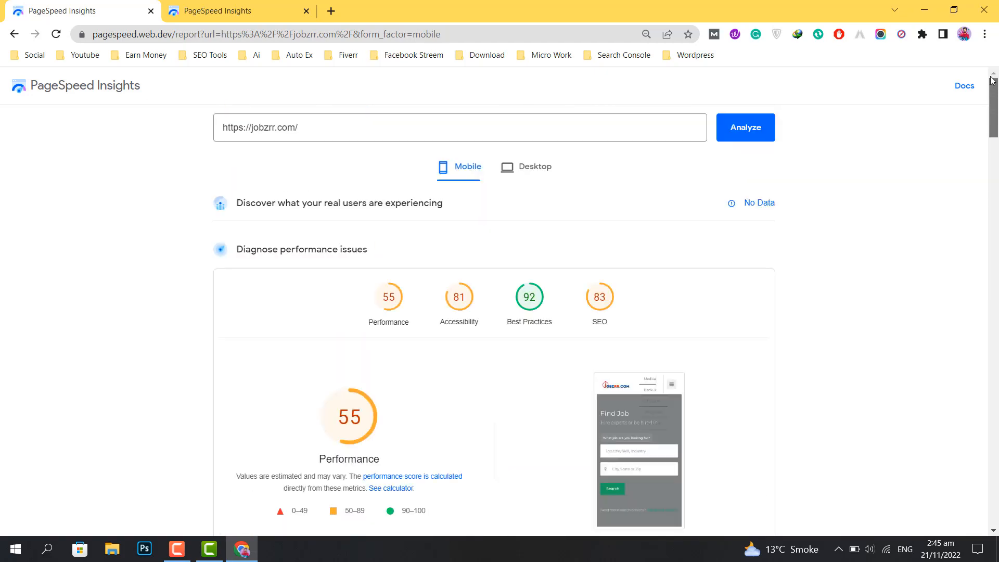
pyautogui.click(270, 4)
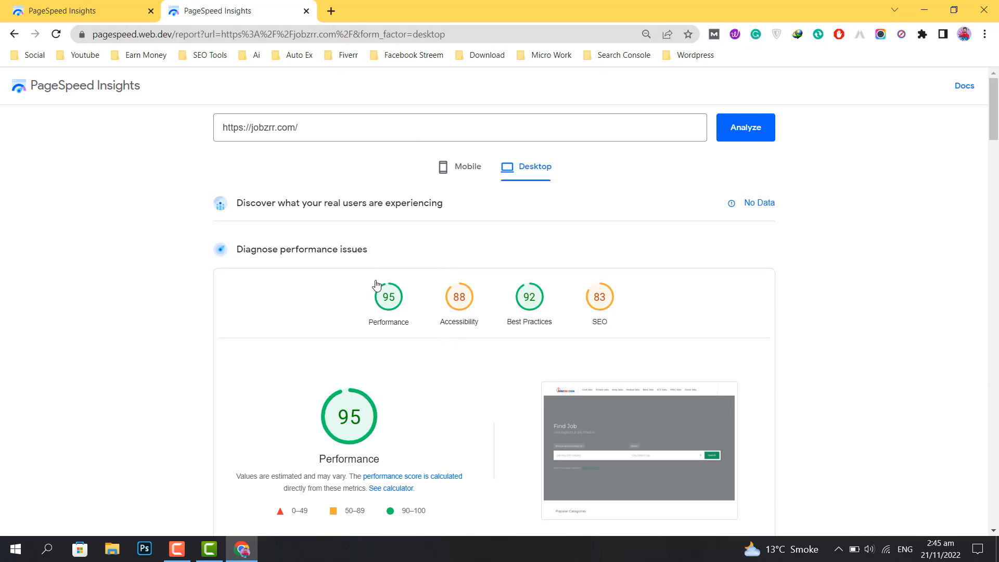
# Step: Search Google for "Gt Matix" in a new tab and open the GTmetrix website
pyautogui.click(331, 12)
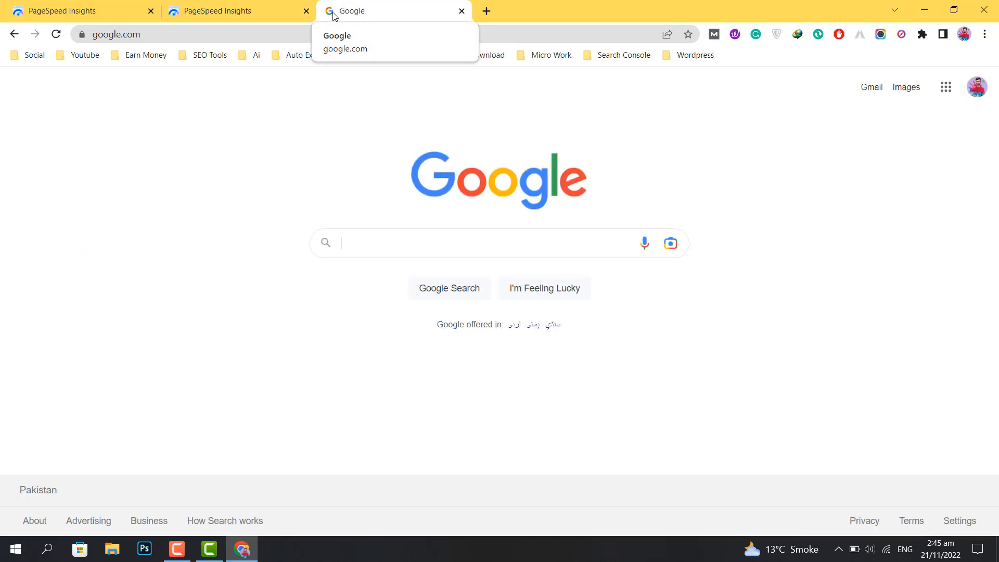
pyautogui.write('Gt ')
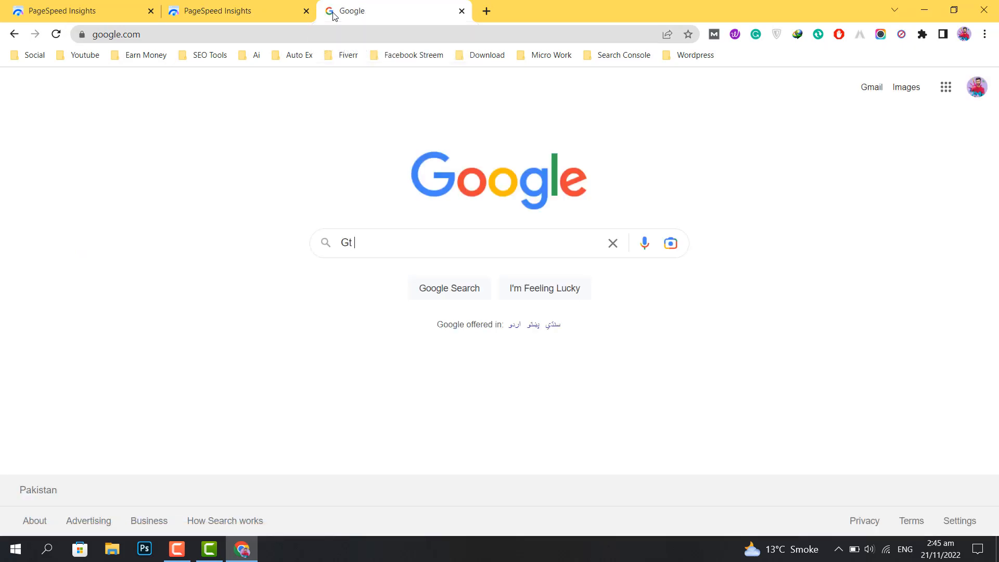
pyautogui.write('Matix')
pyautogui.press('Return')
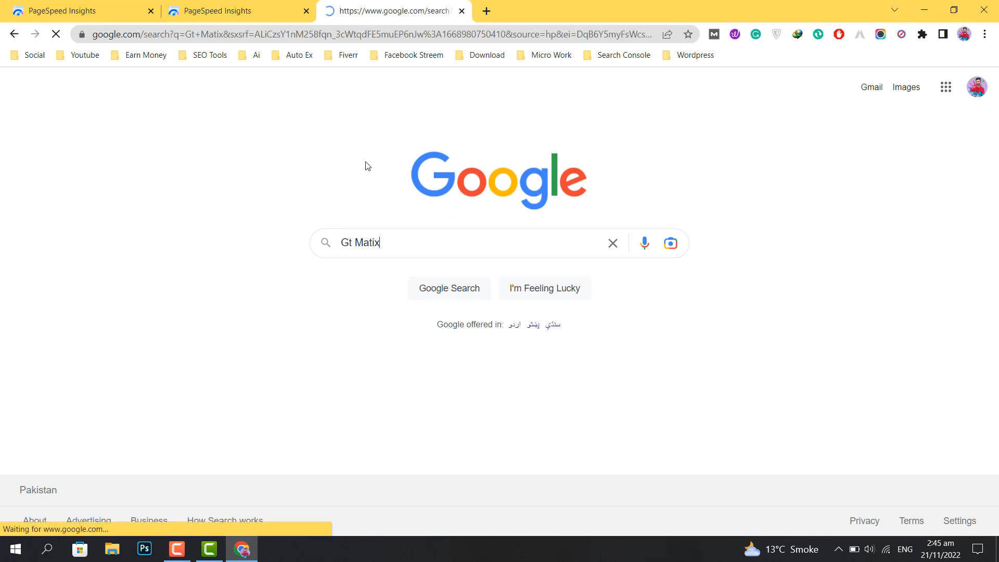
pyautogui.click(190, 267)
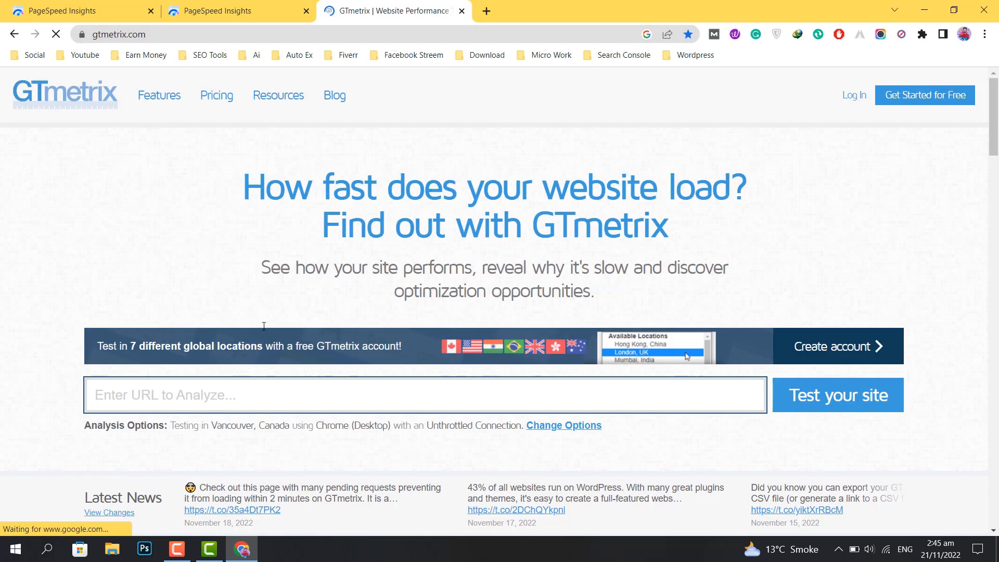
pyautogui.click(209, 397)
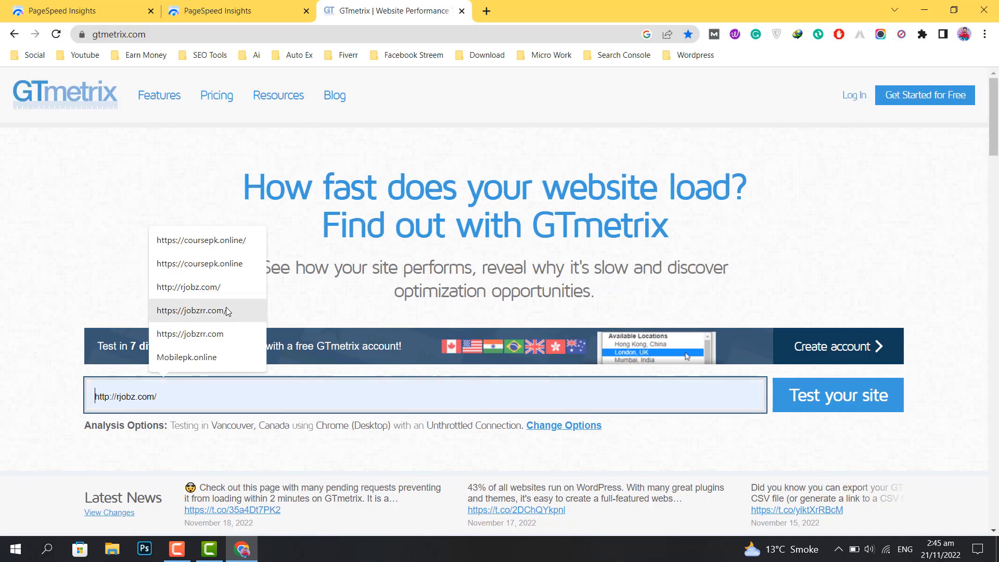
pyautogui.click(221, 337)
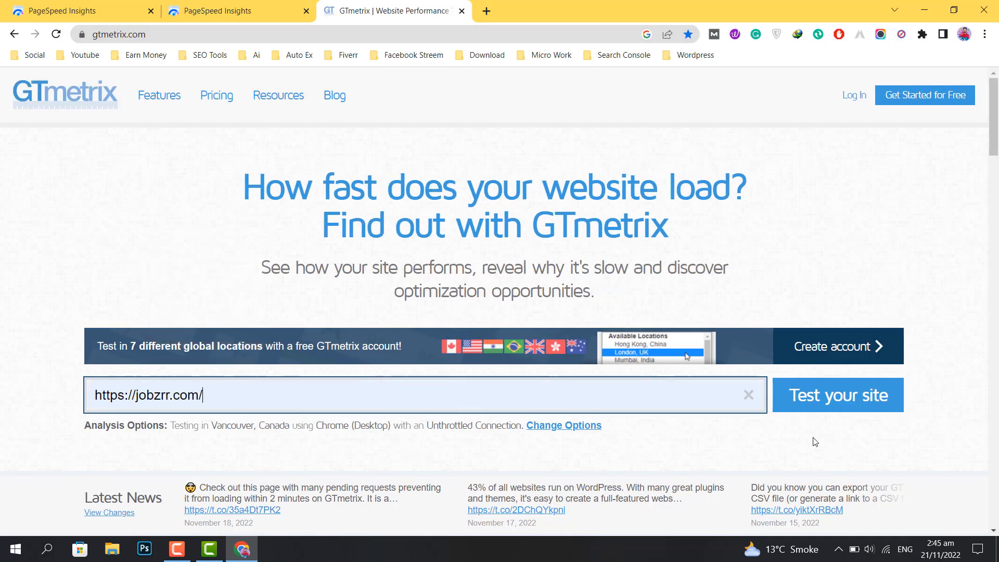
pyautogui.click(834, 404)
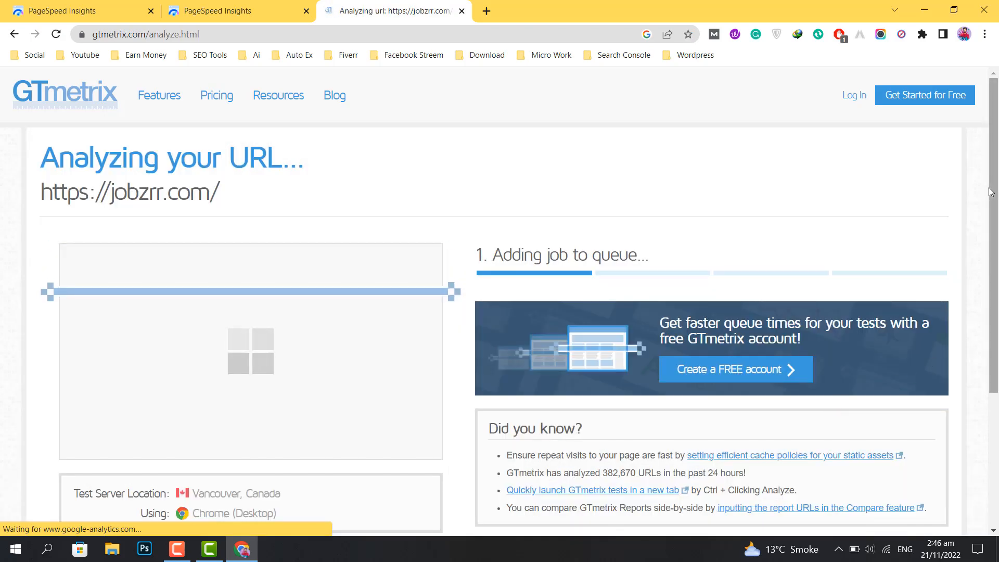
pyautogui.scroll(-2, 995, 218)
pyautogui.scroll(-1, 995, 218)
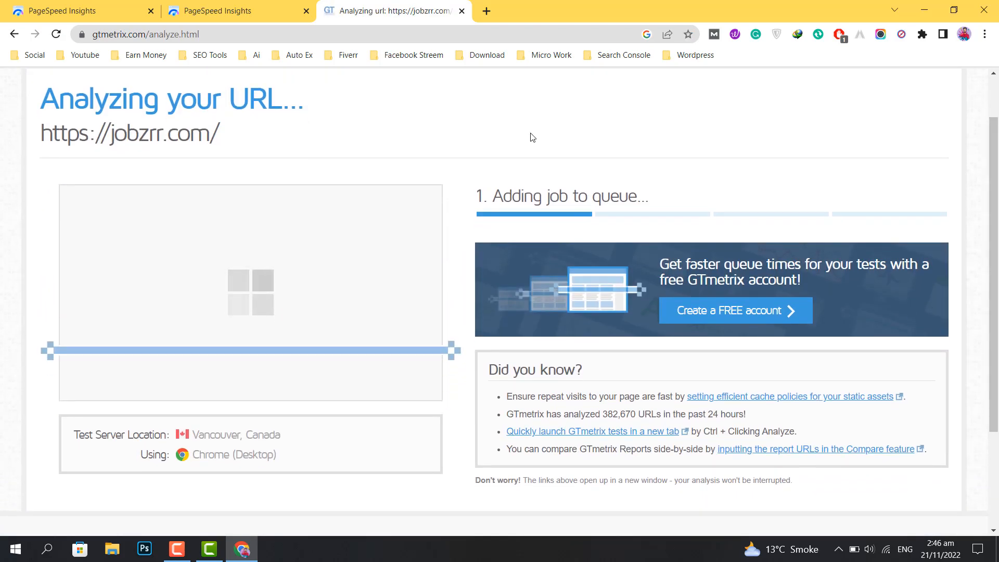
pyautogui.click(124, 7)
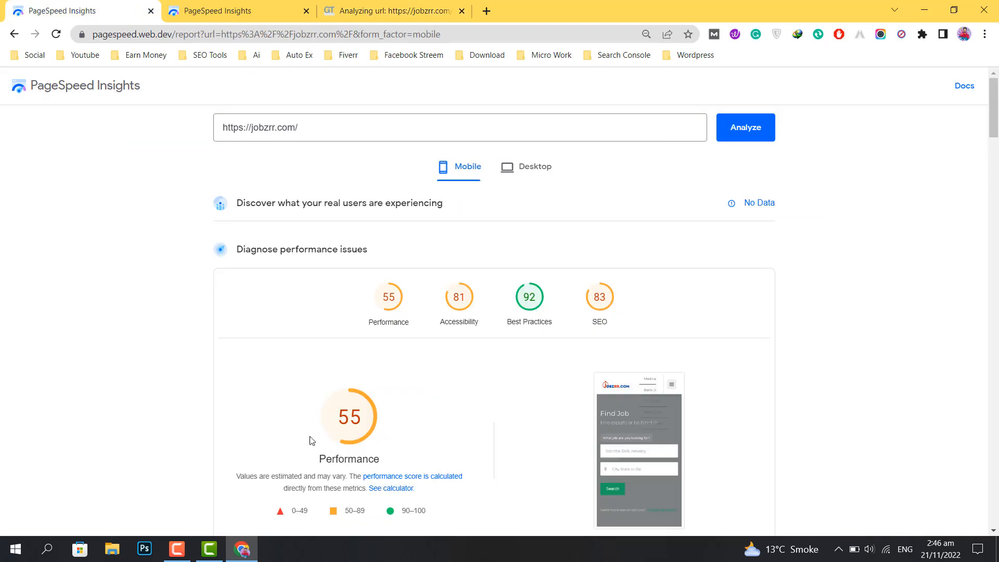
pyautogui.click(234, 6)
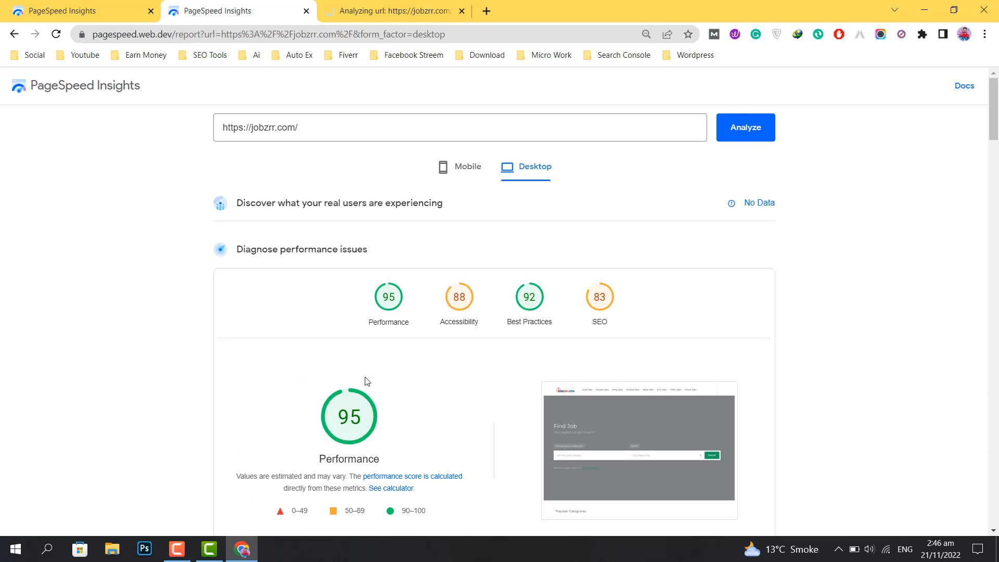
pyautogui.click(88, 11)
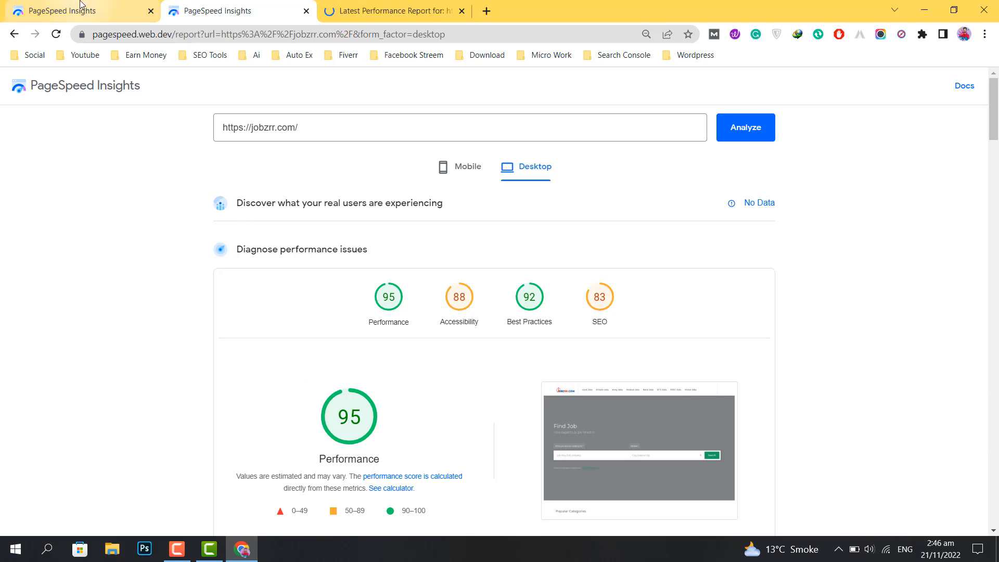
pyautogui.click(246, 5)
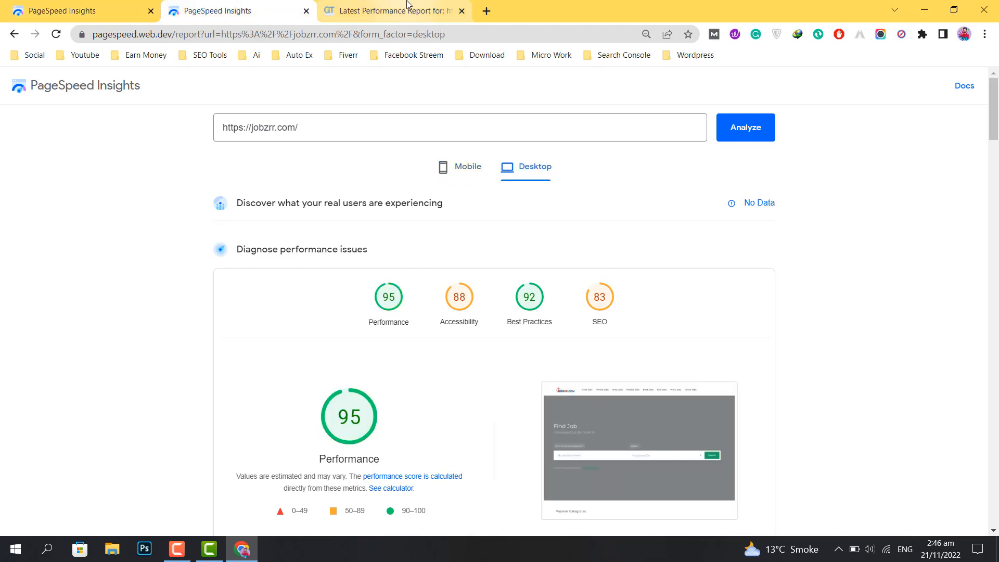
pyautogui.click(408, 5)
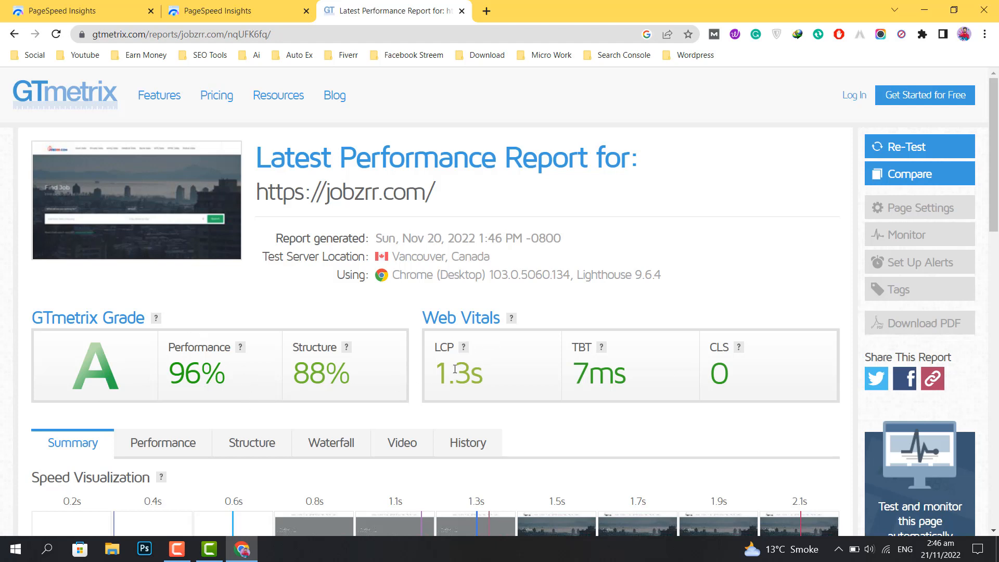
pyautogui.moveTo(441, 372); pyautogui.dragTo(470, 372)
pyautogui.click(470, 372)
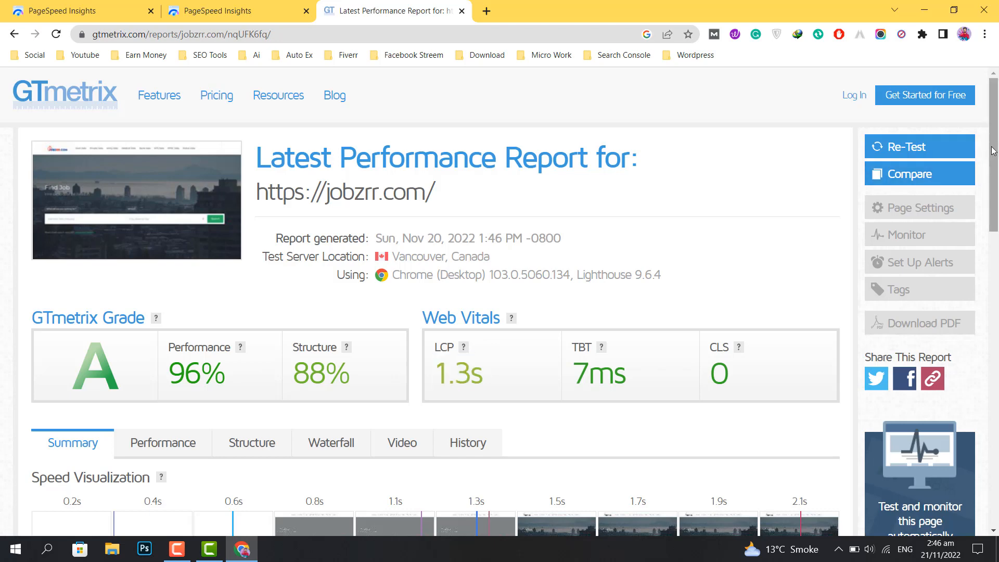
pyautogui.moveTo(990, 151); pyautogui.dragTo(996, 321)
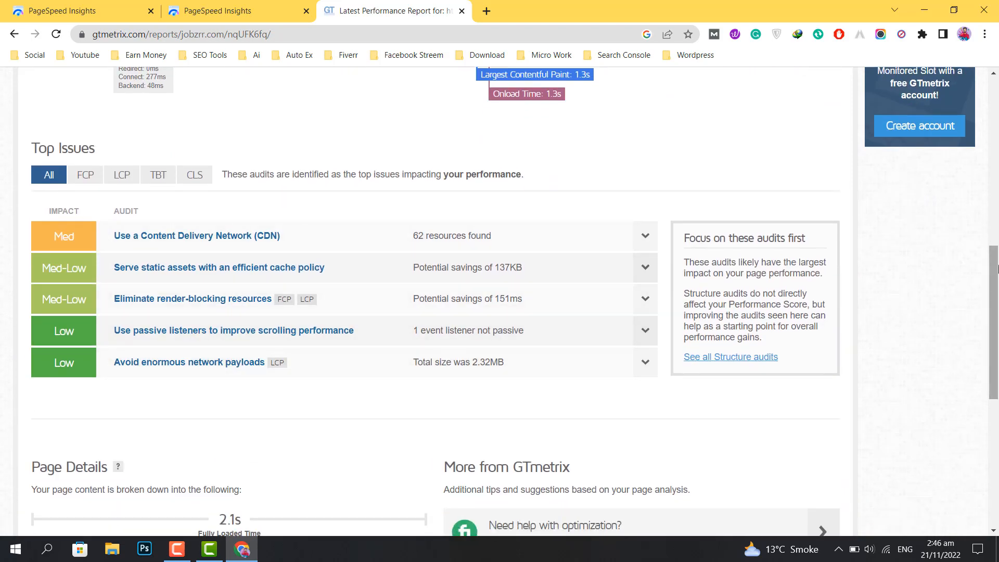
pyautogui.moveTo(997, 269); pyautogui.dragTo(986, 94)
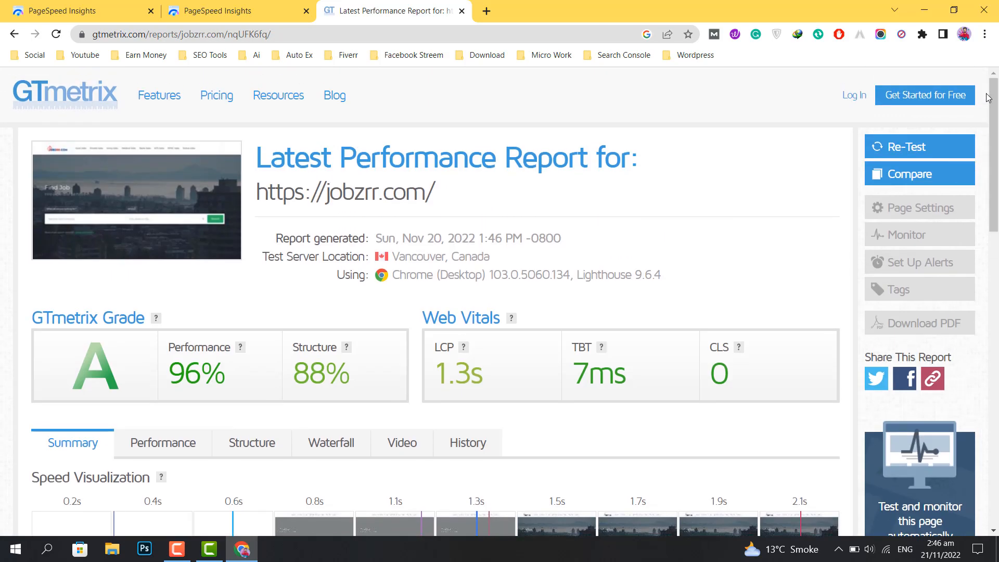